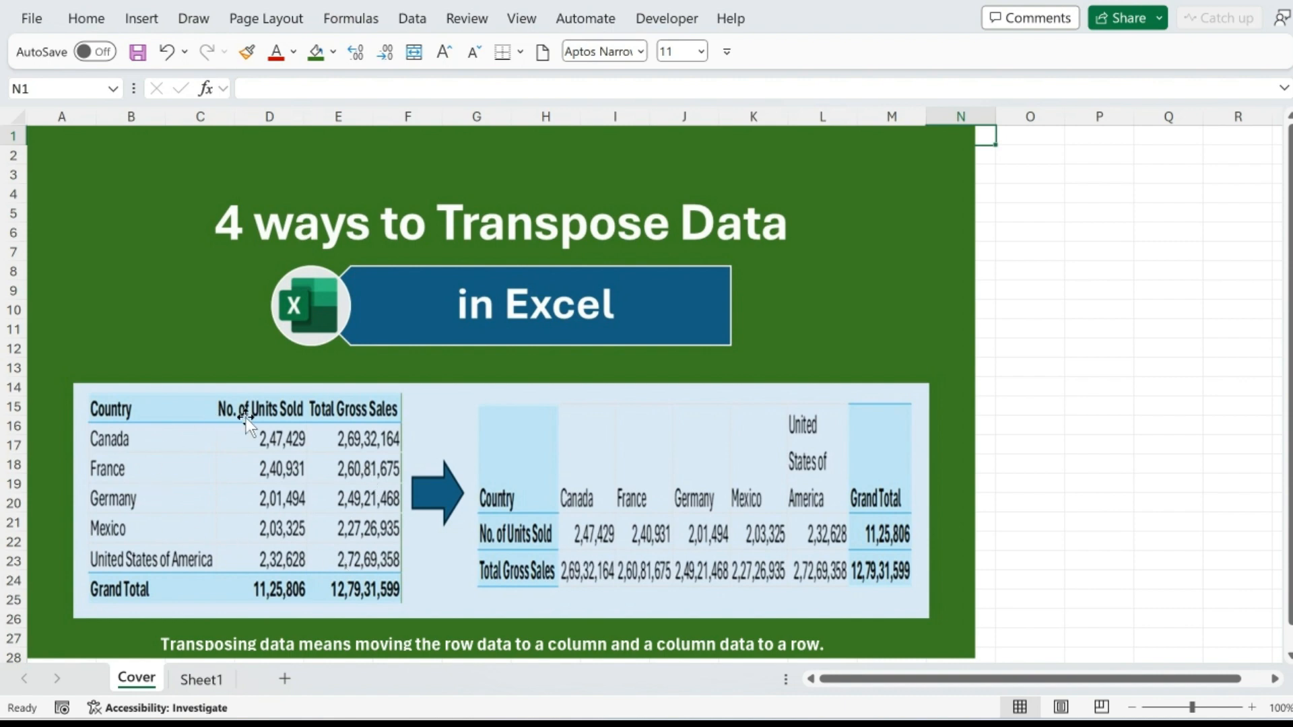
# - On Sheet1, copy the country sales table in A4:C10 and select F4 as the paste destination
pyautogui.click(196, 680)
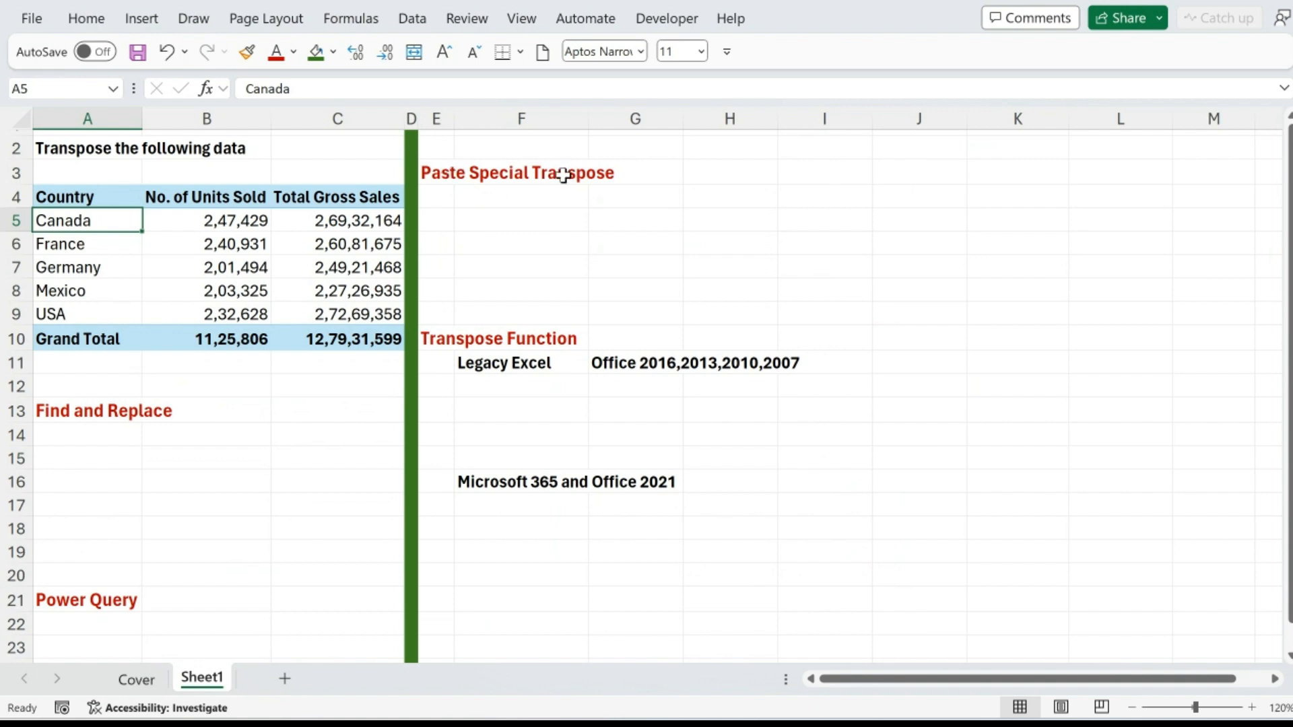
pyautogui.moveTo(108, 206); pyautogui.dragTo(342, 337)
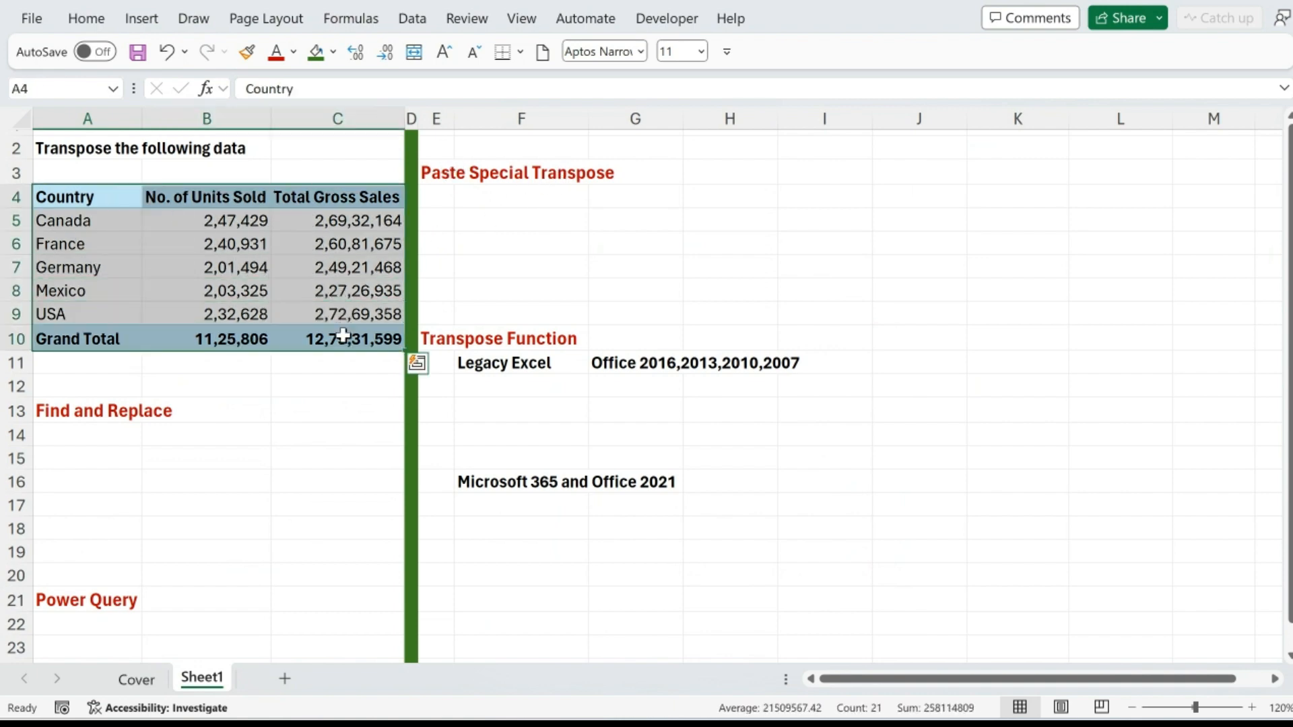
pyautogui.hotkey('ctrl', 'c')
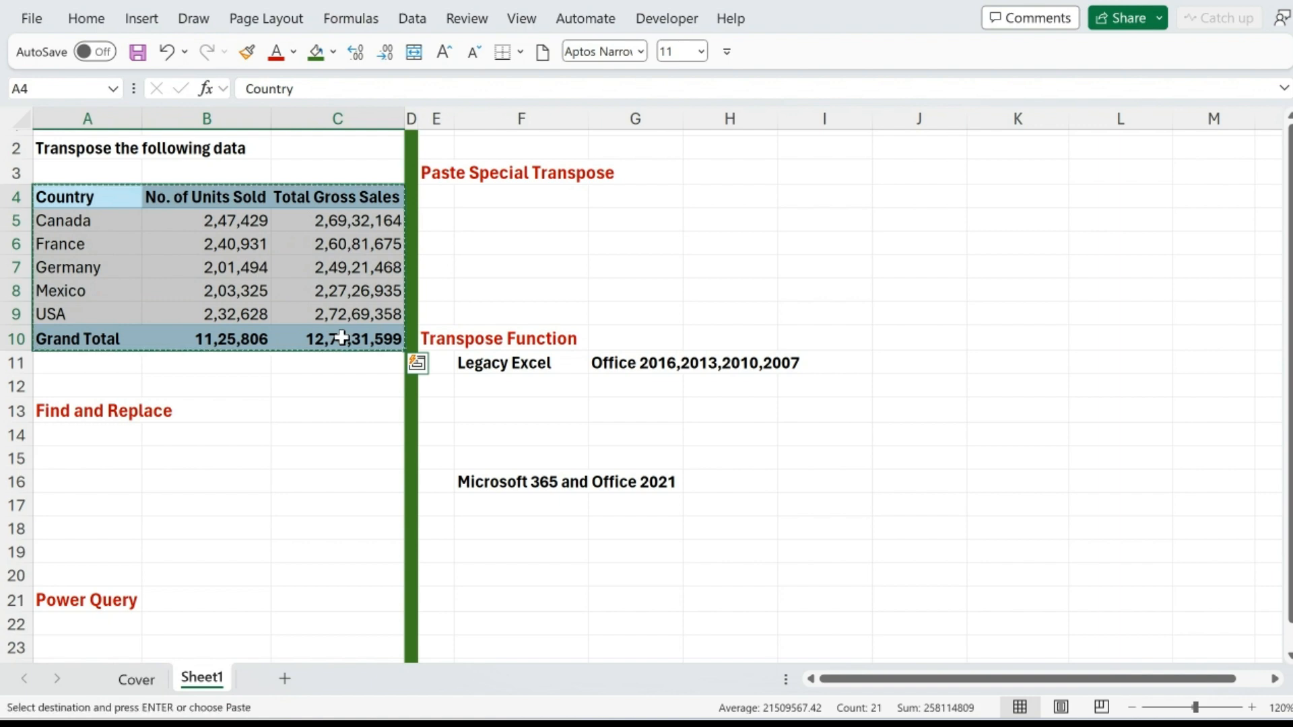
pyautogui.click(494, 199)
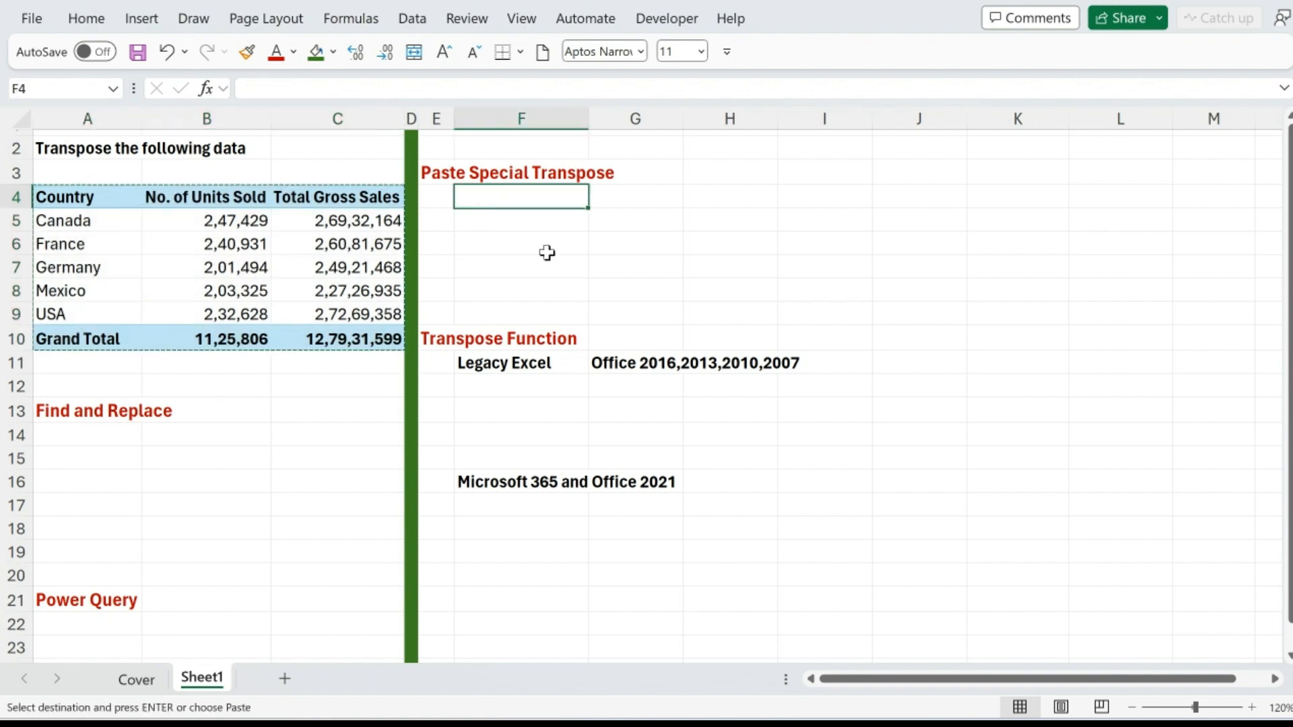
pyautogui.rightClick(531, 200)
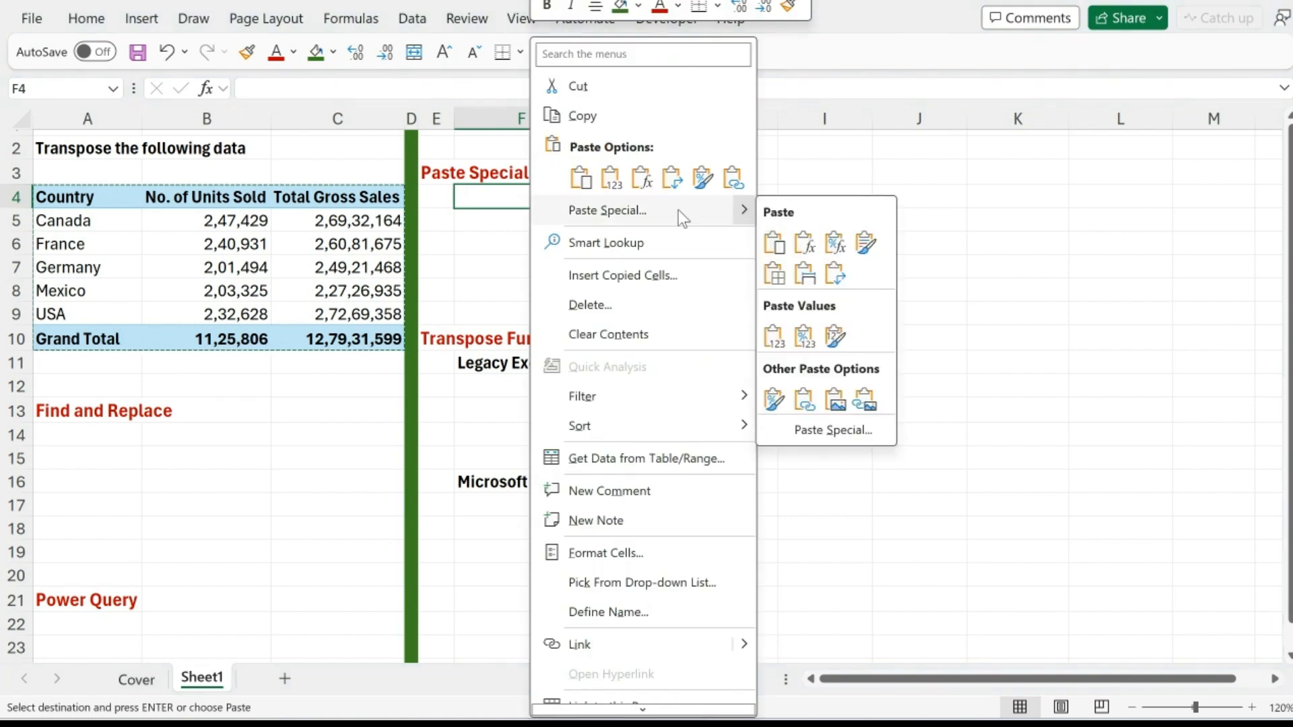
pyautogui.moveTo(747, 218)
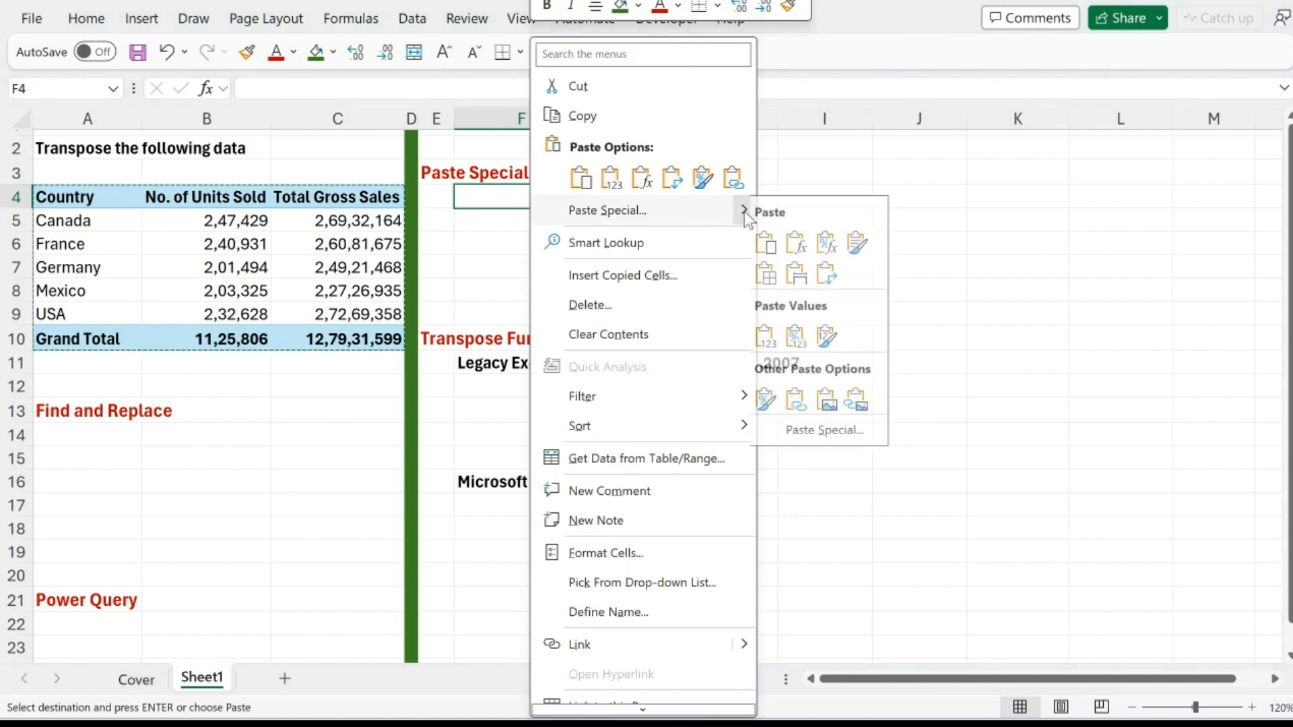
pyautogui.click(839, 429)
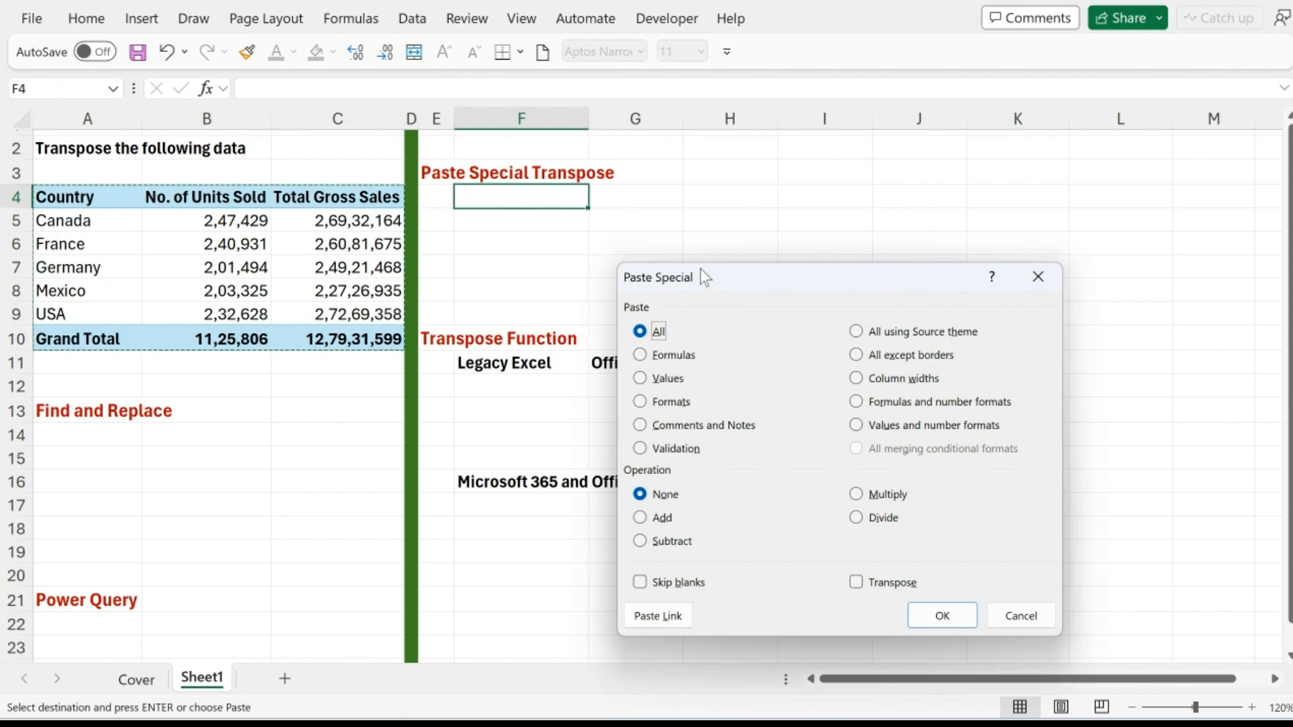
pyautogui.moveTo(700, 269); pyautogui.dragTo(499, 189)
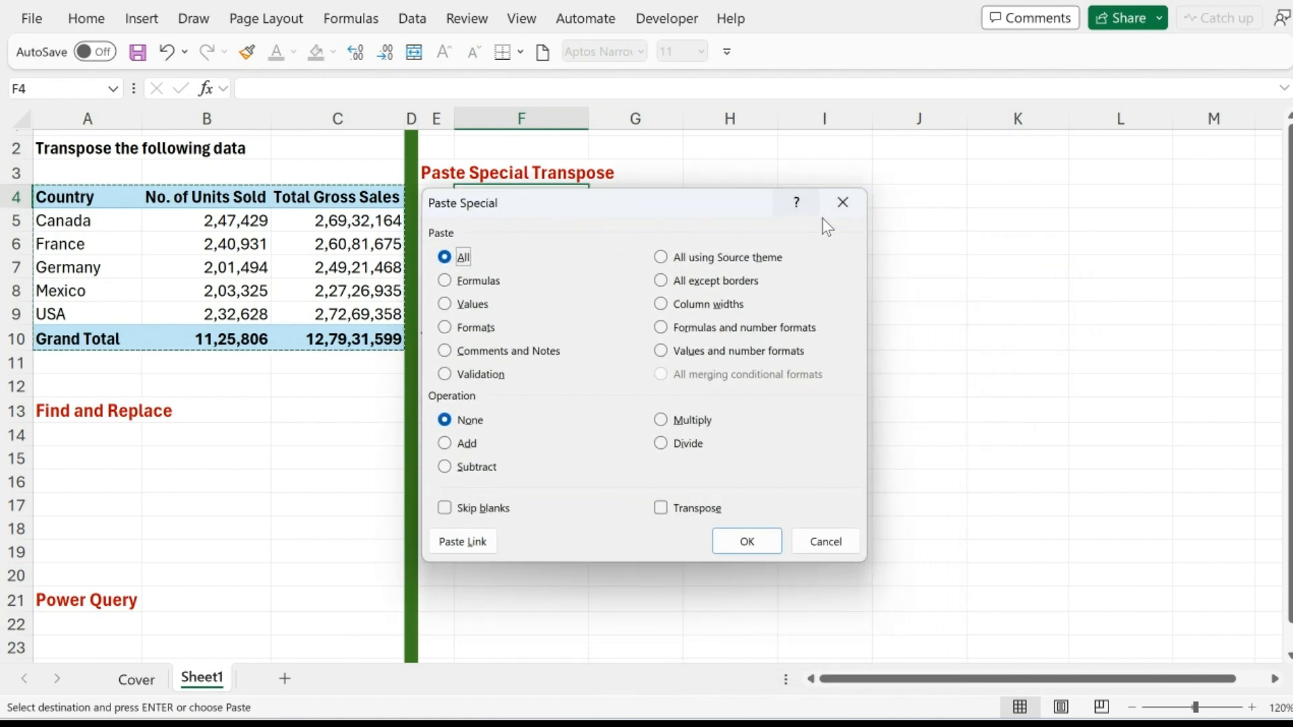
pyautogui.click(841, 204)
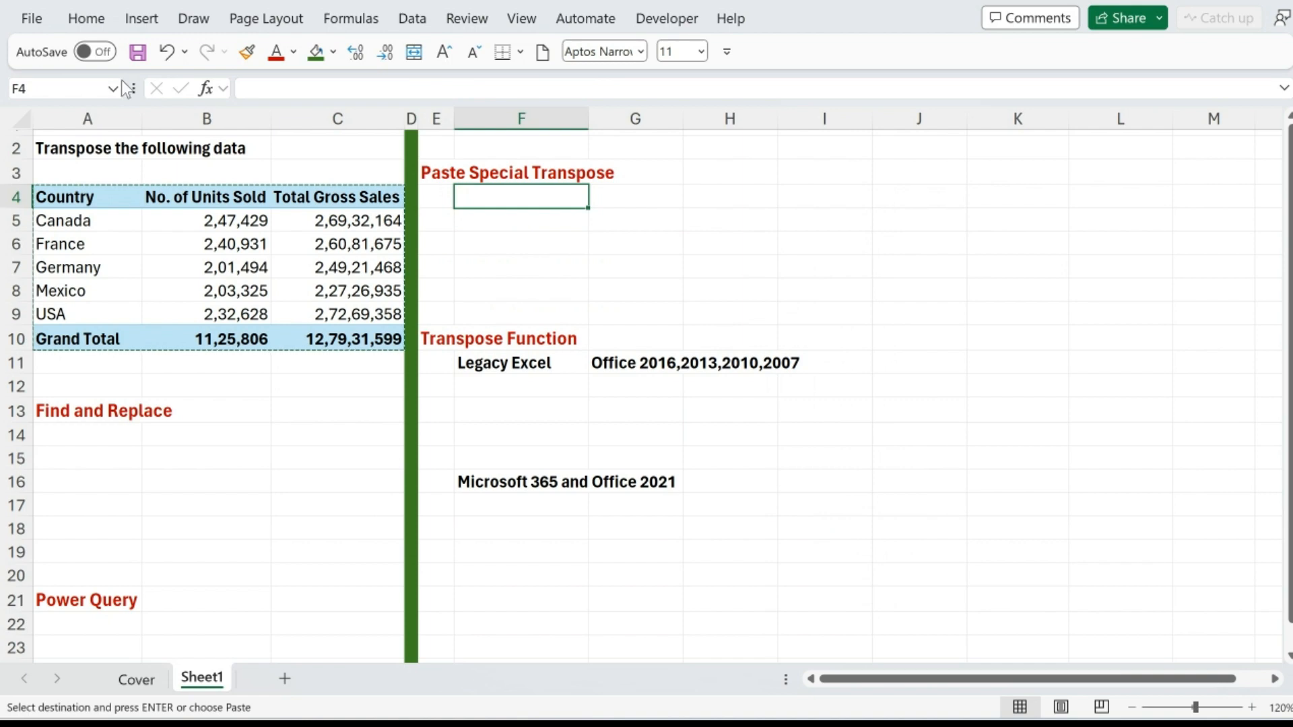
pyautogui.click(101, 22)
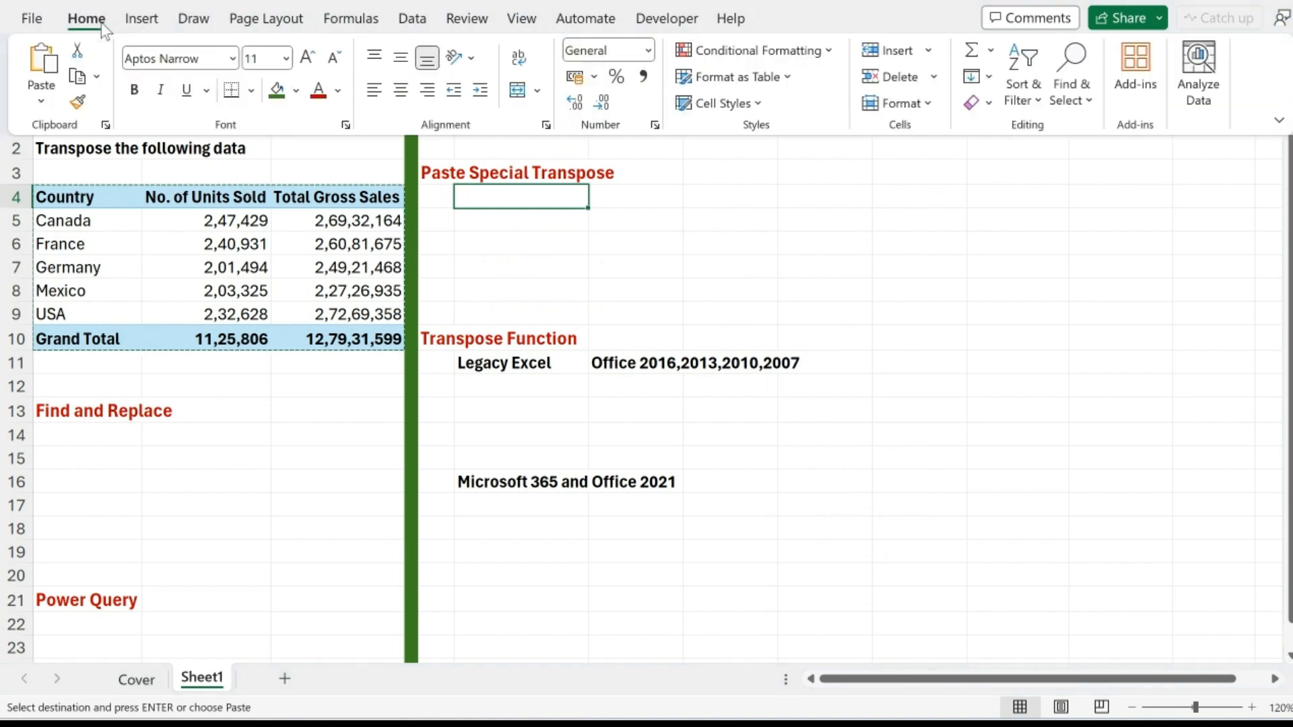
pyautogui.click(42, 102)
pyautogui.click(132, 350)
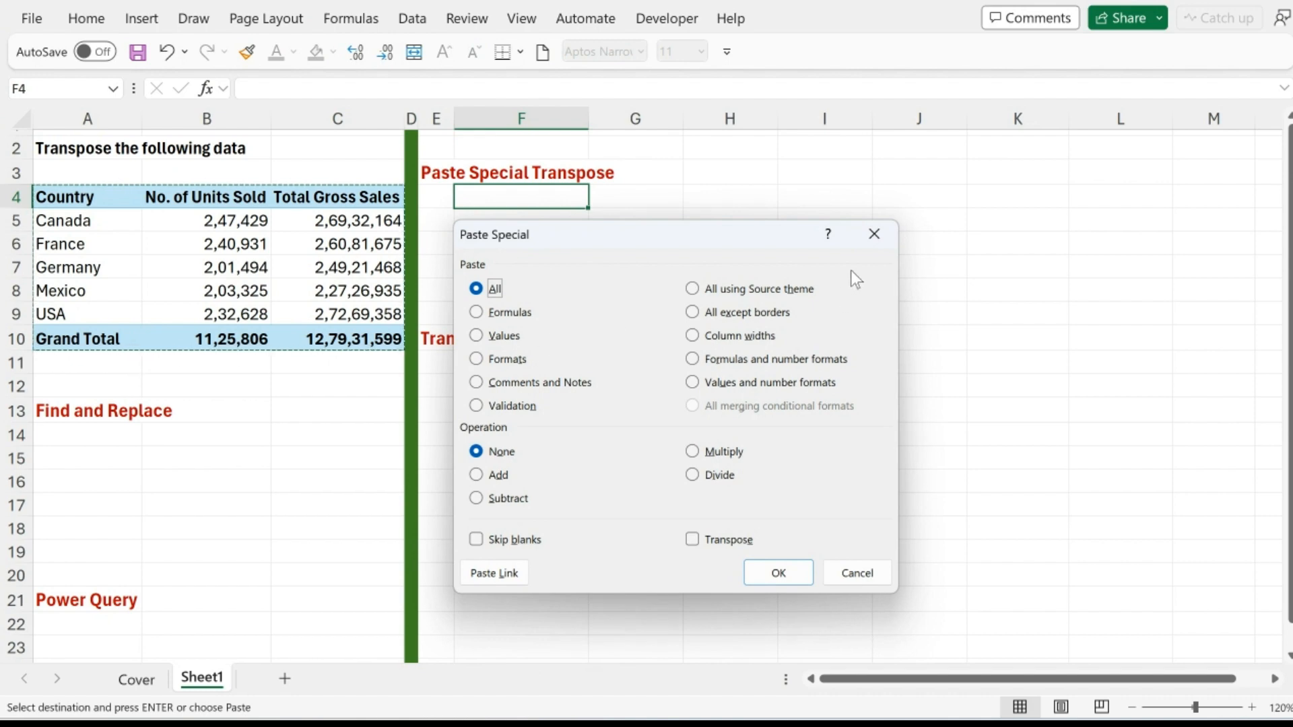
pyautogui.click(874, 234)
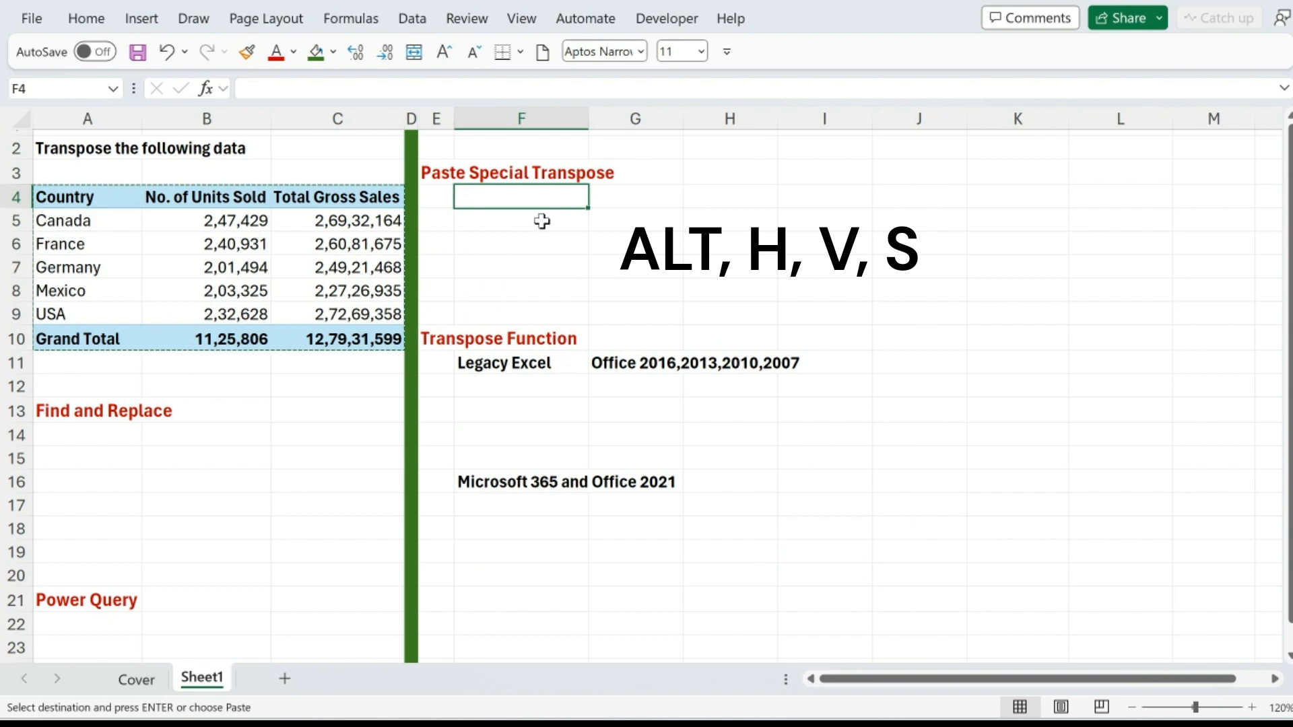
# - Paste the copied table at F4 through Paste Special, with All and Transpose selected
pyautogui.press('alt')
pyautogui.press('h')
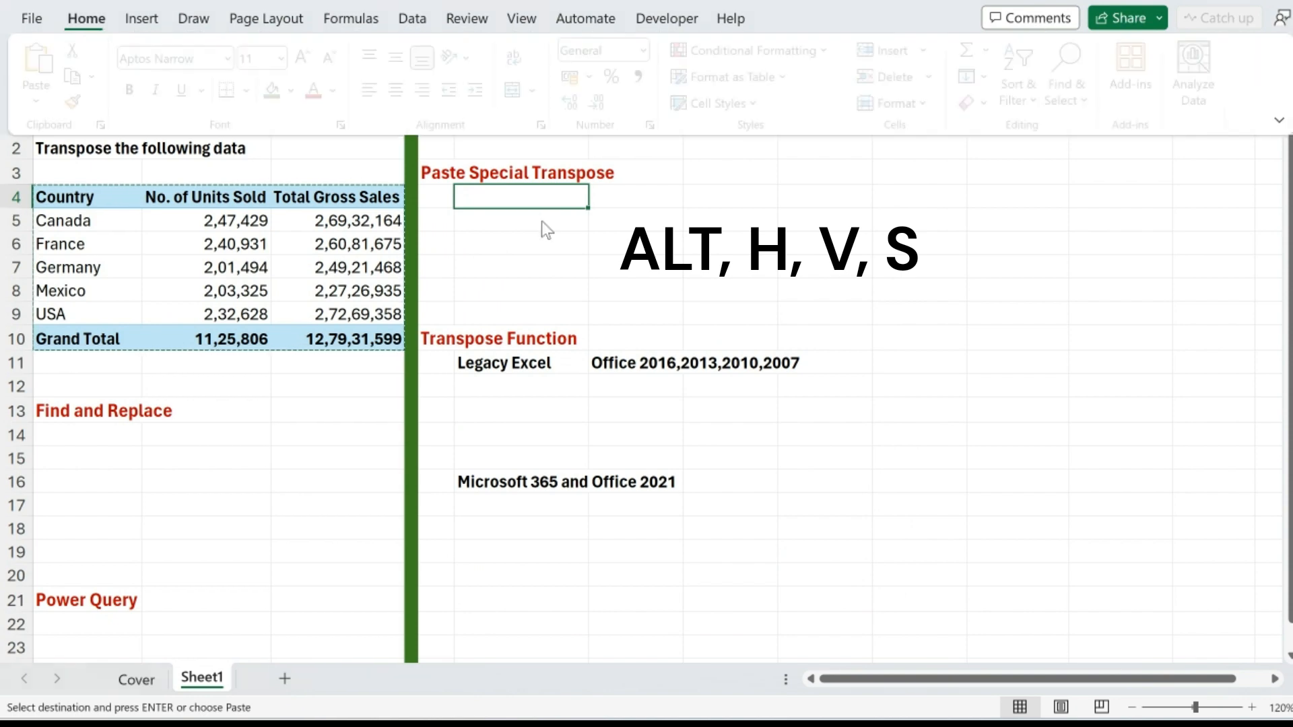
pyautogui.press('v')
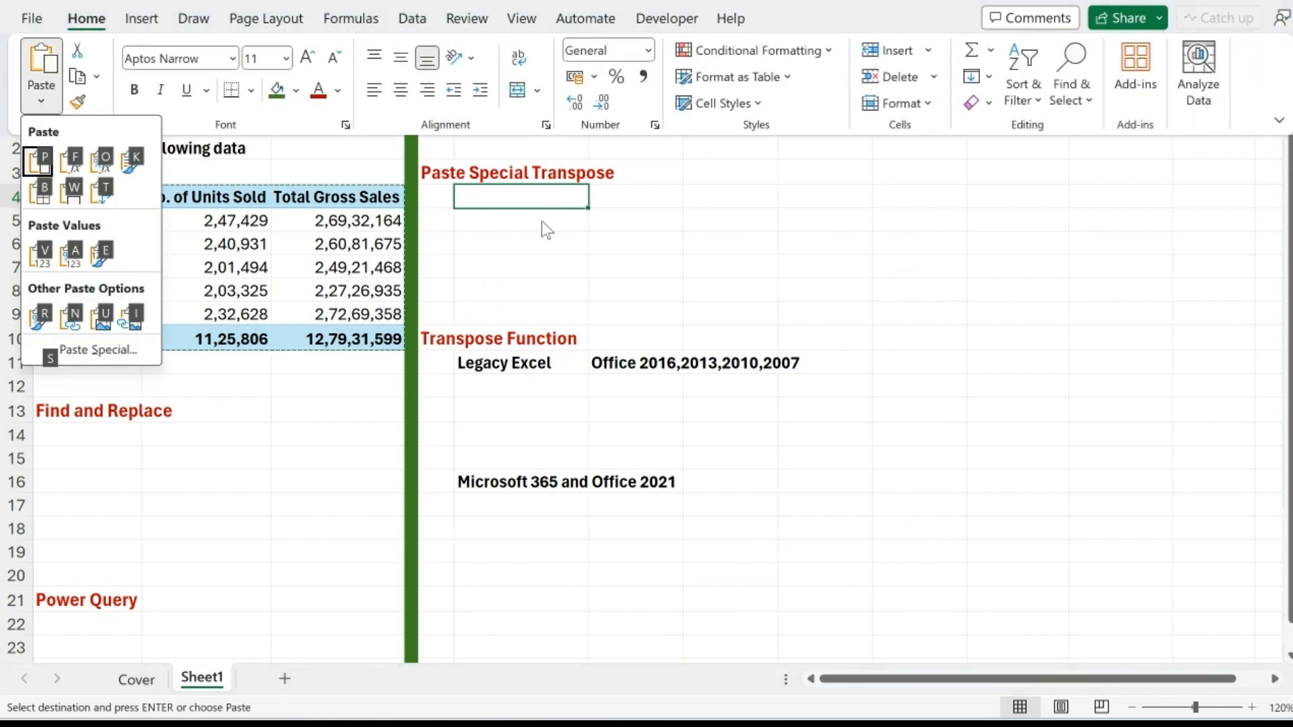
pyautogui.press('s')
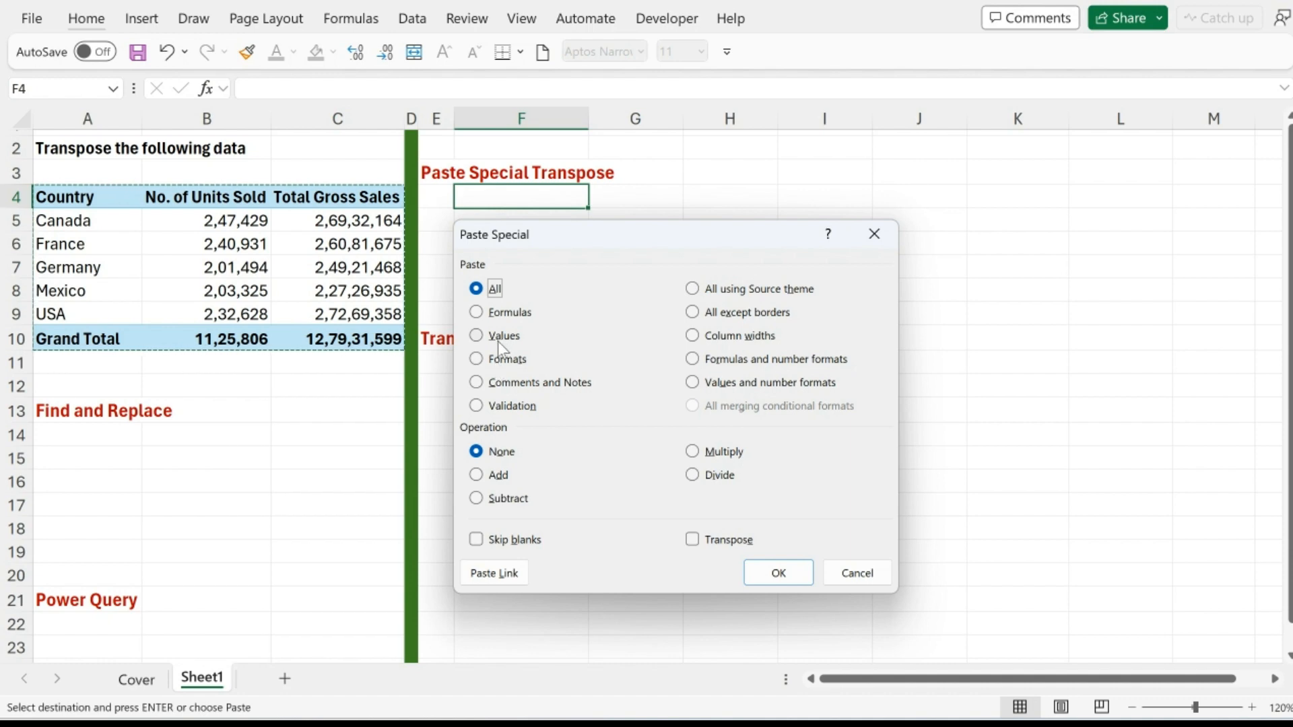
pyautogui.click(479, 340)
pyautogui.click(476, 359)
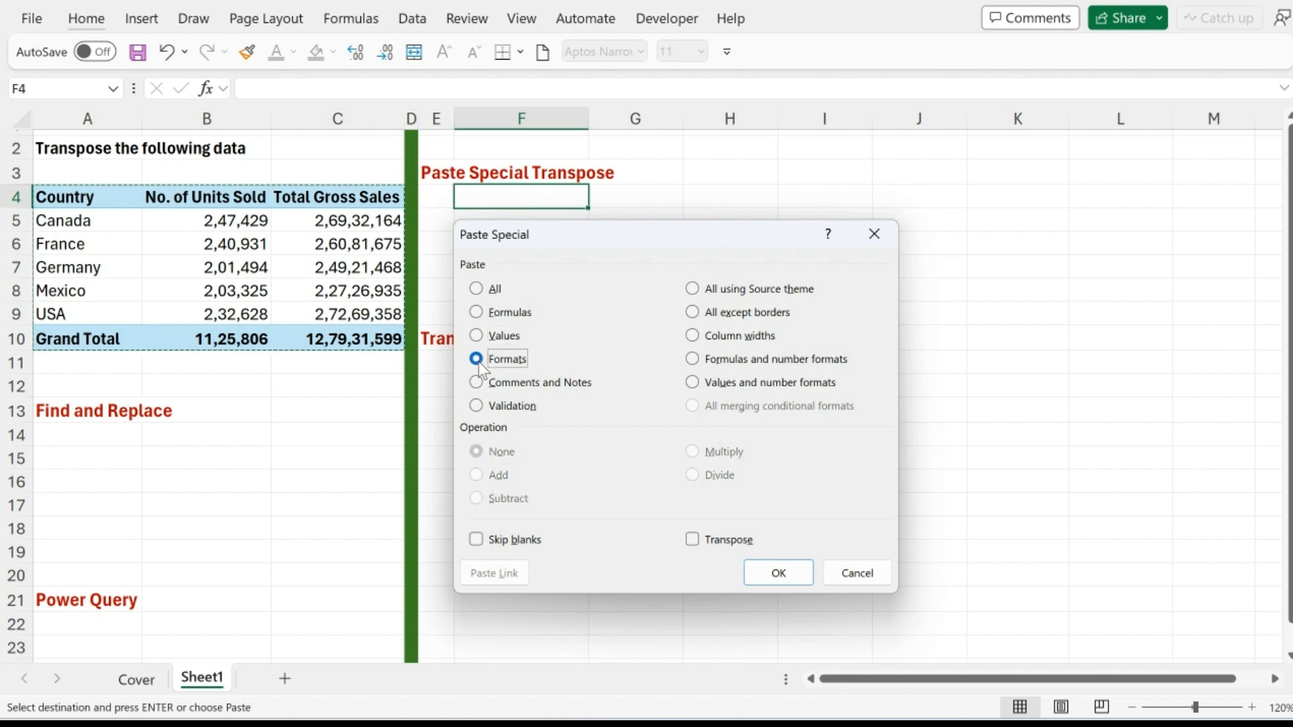
pyautogui.click(477, 290)
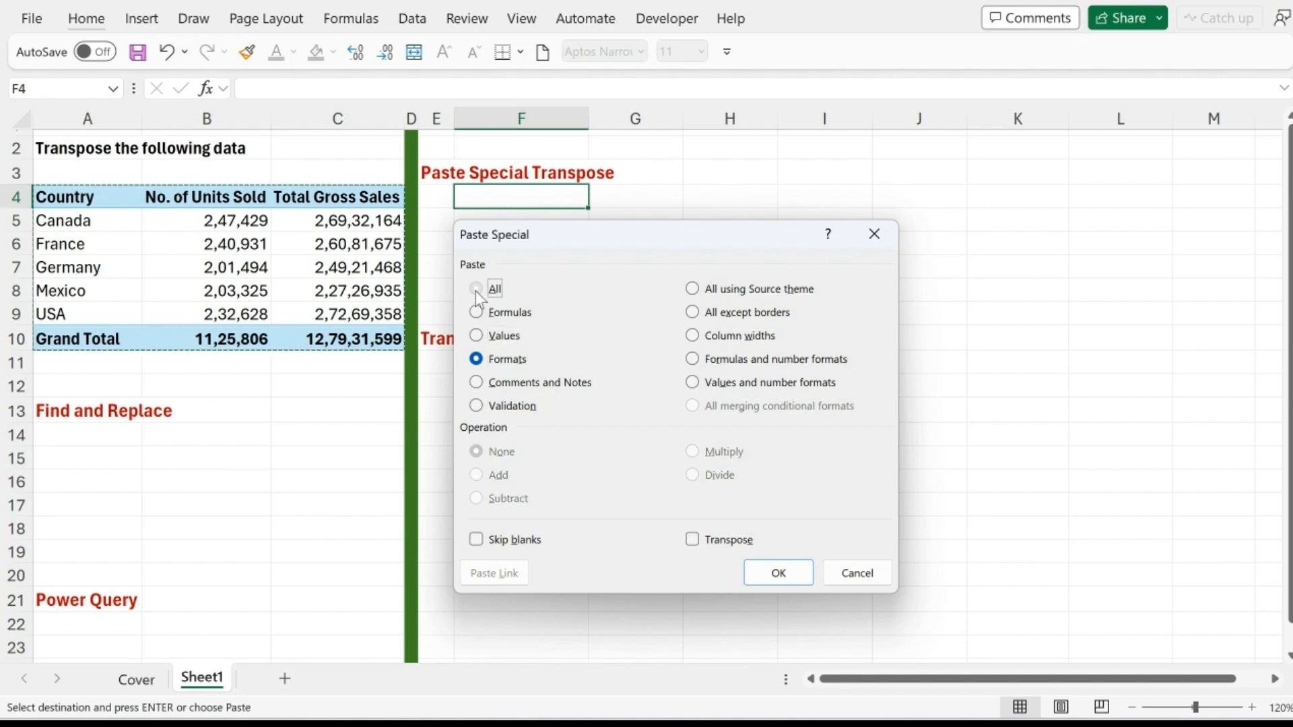
pyautogui.click(692, 543)
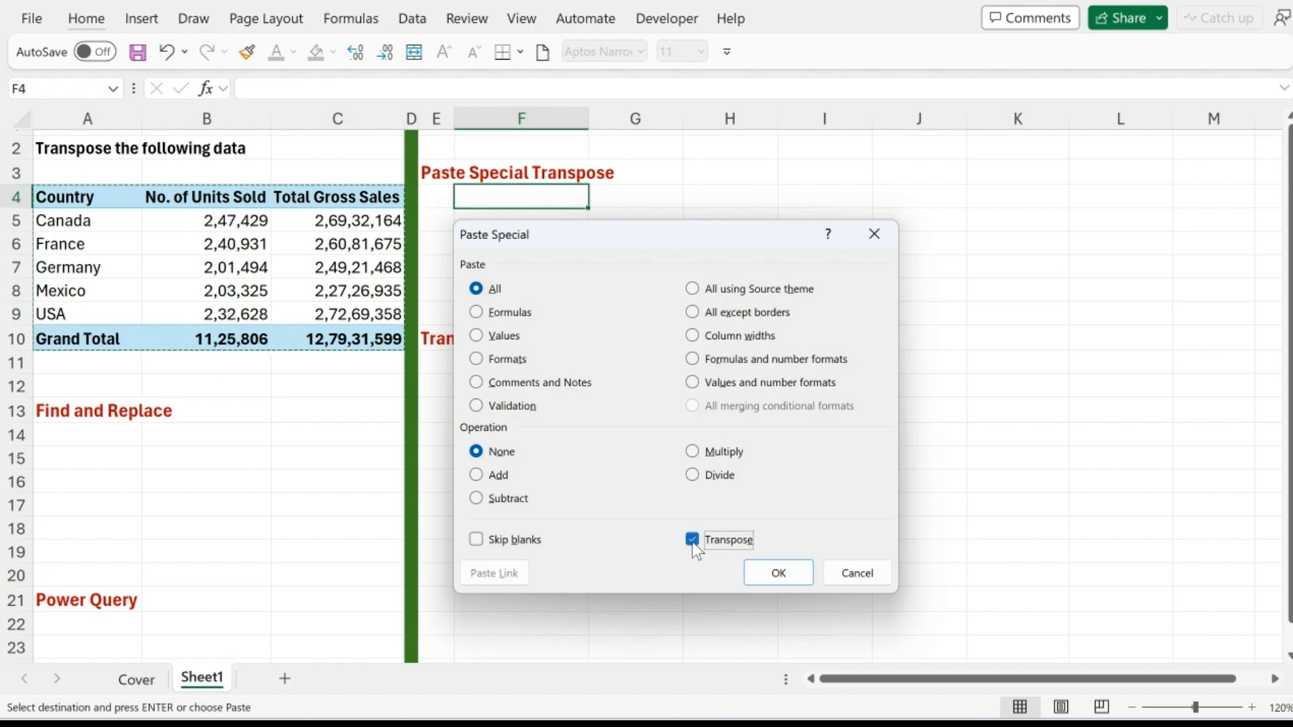
pyautogui.click(787, 579)
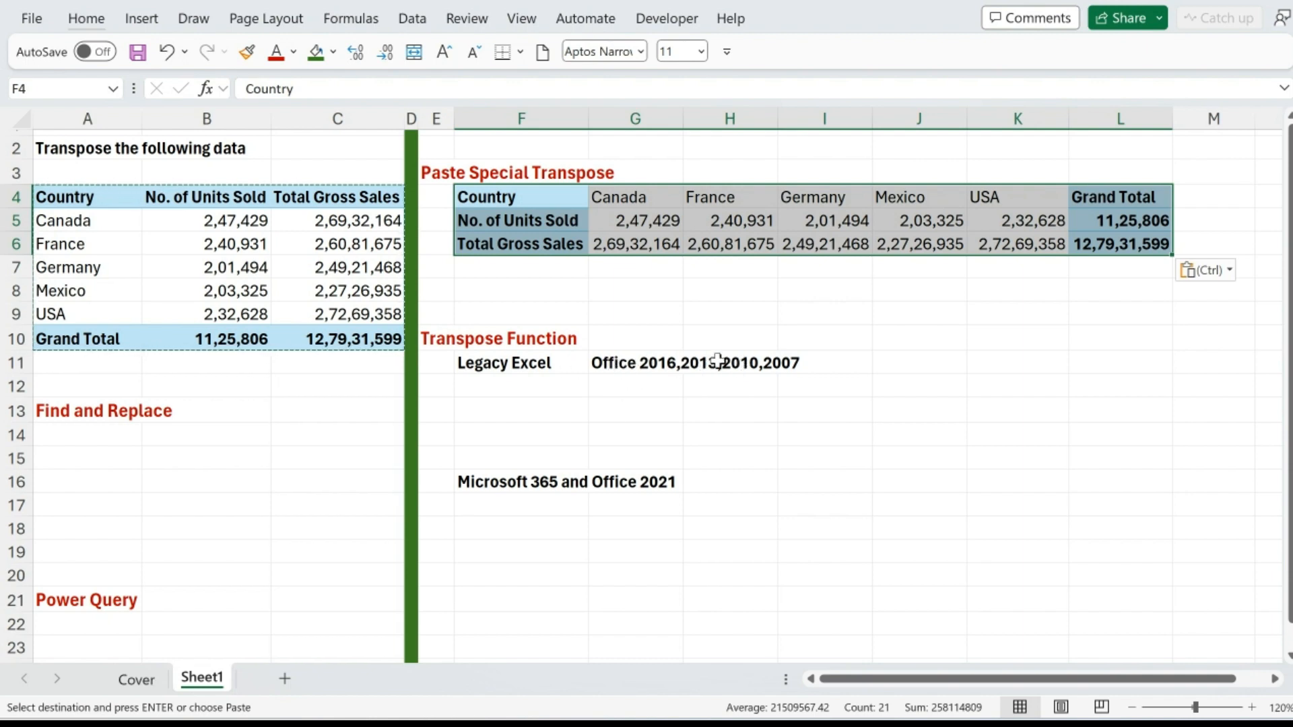
# - Apply strikethrough to only the 2007 part of the Office versions text in G11
pyautogui.click(646, 376)
pyautogui.moveTo(388, 88); pyautogui.dragTo(457, 89)
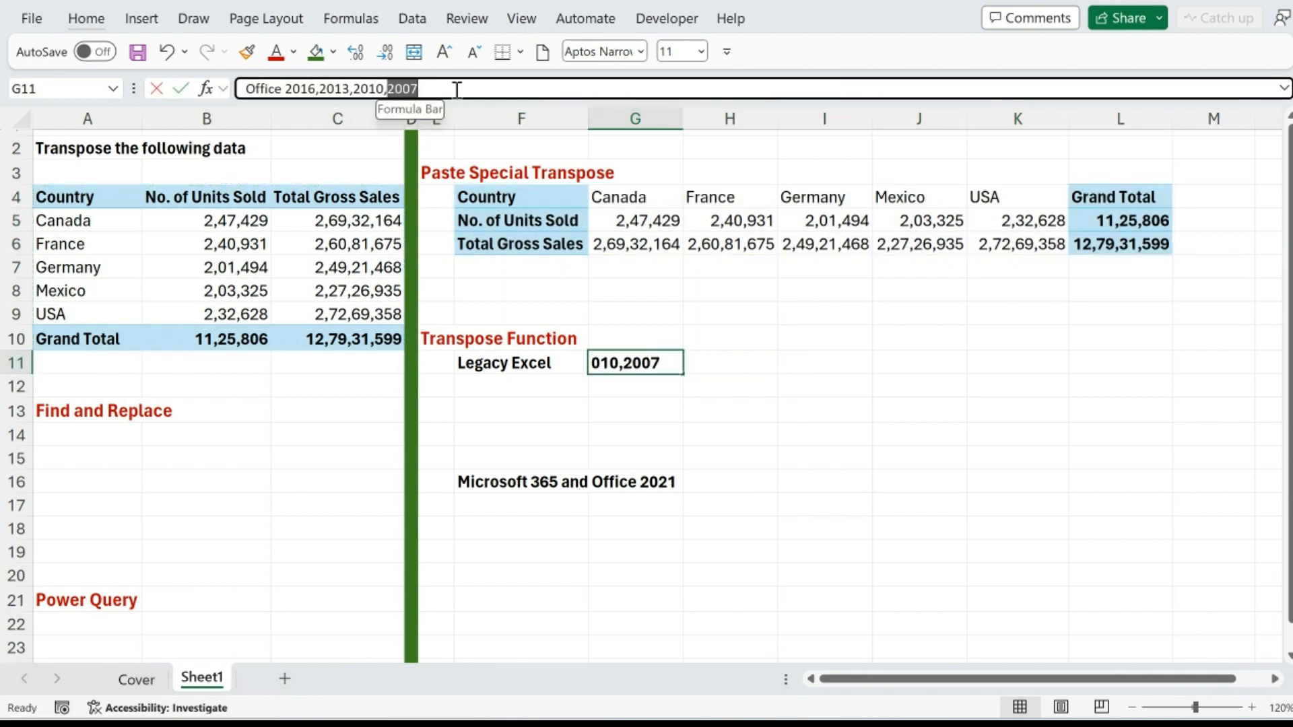
pyautogui.hotkey('ctrl', '5')
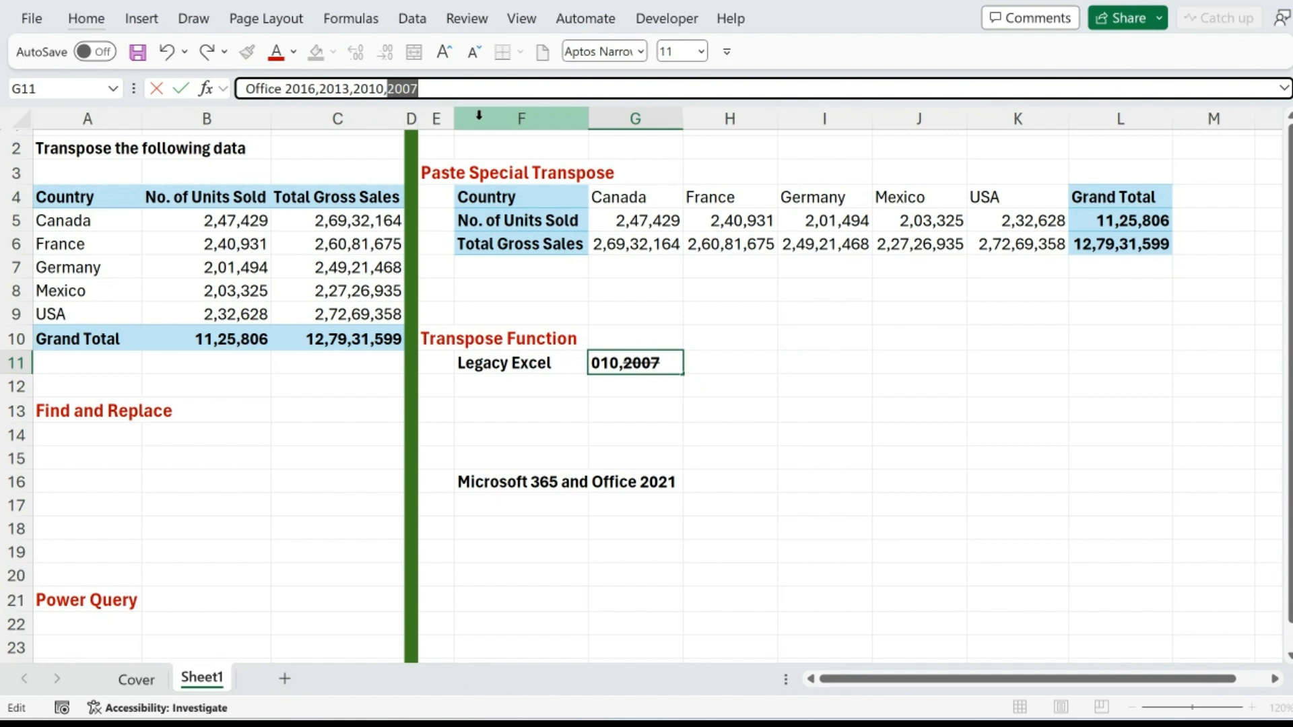
pyautogui.press('Return')
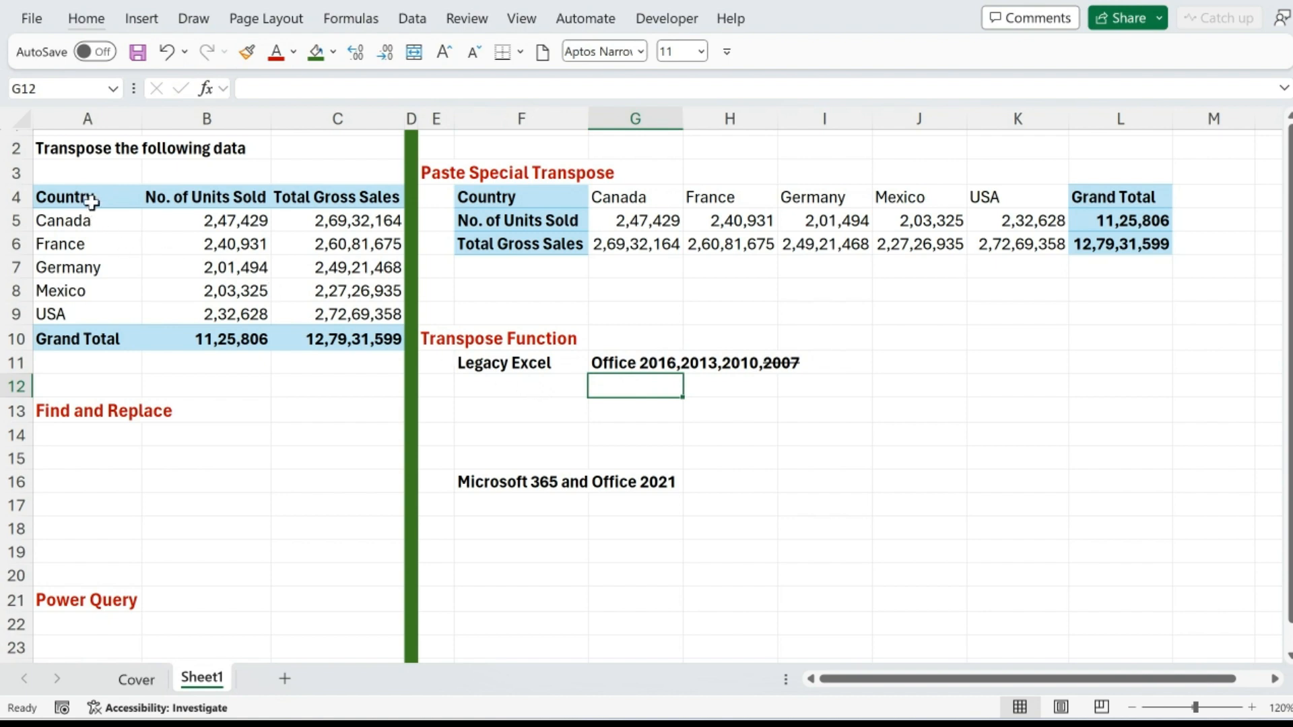
# - Enter =TRANSPOSE(A4:C10) as a legacy array formula across F12:L14
pyautogui.moveTo(95, 202); pyautogui.dragTo(106, 331)
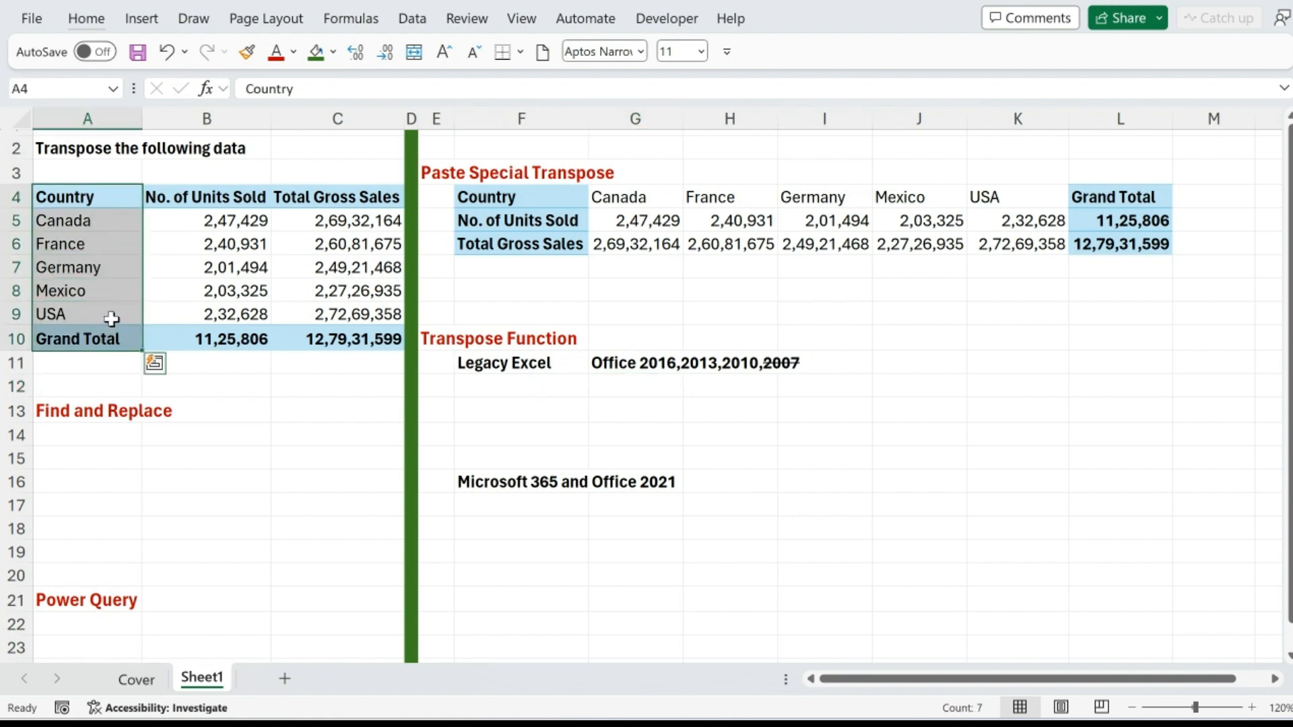
pyautogui.moveTo(114, 197); pyautogui.dragTo(330, 193)
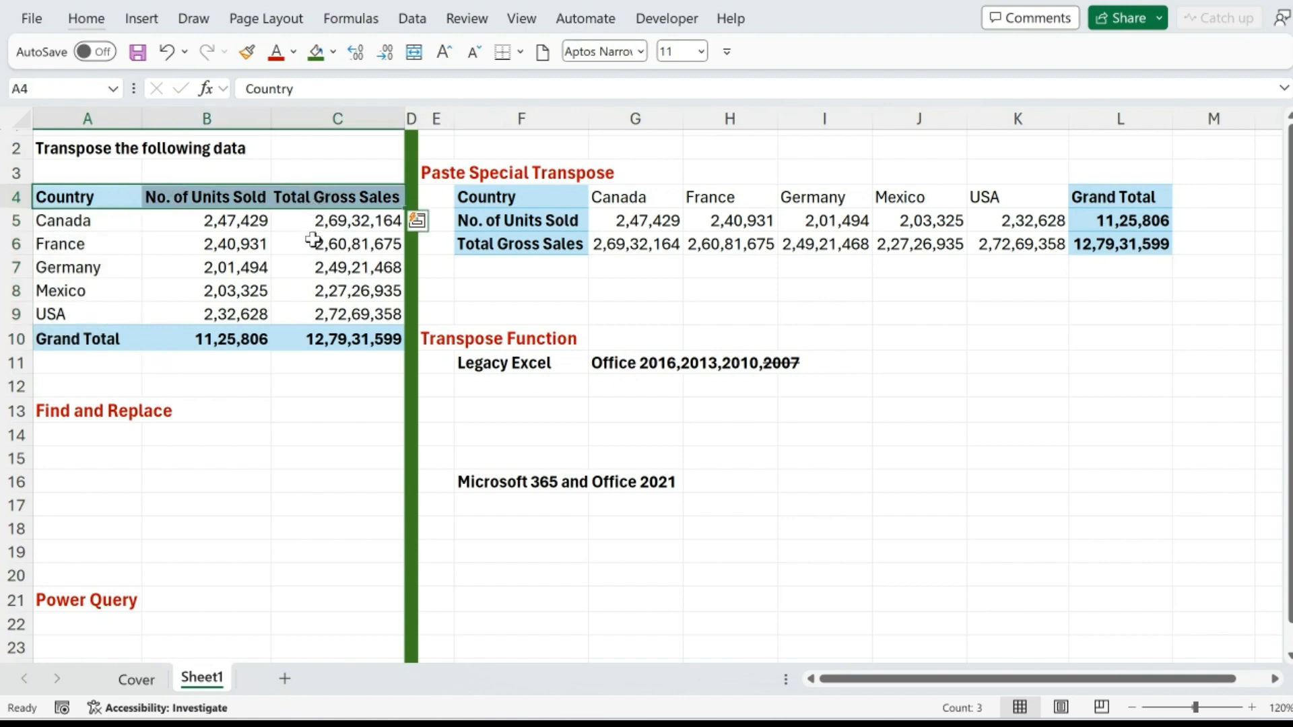
pyautogui.moveTo(546, 386); pyautogui.dragTo(1102, 427)
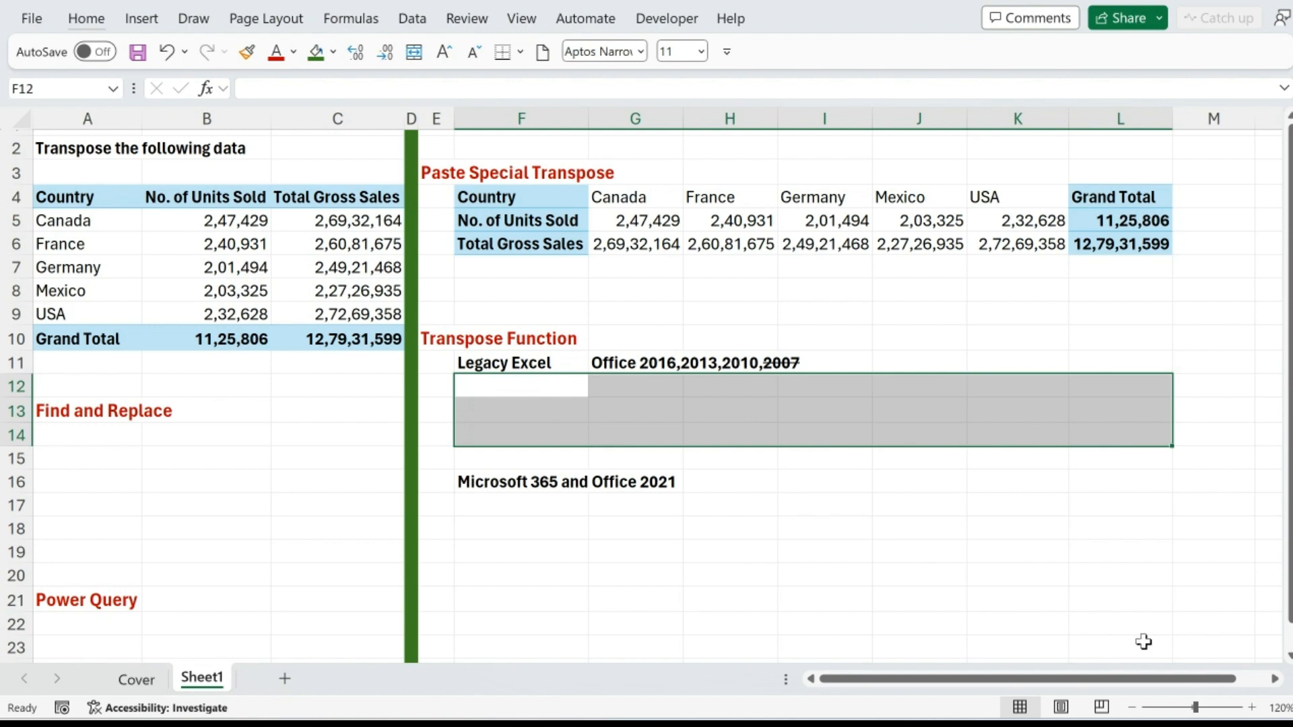
pyautogui.write('=')
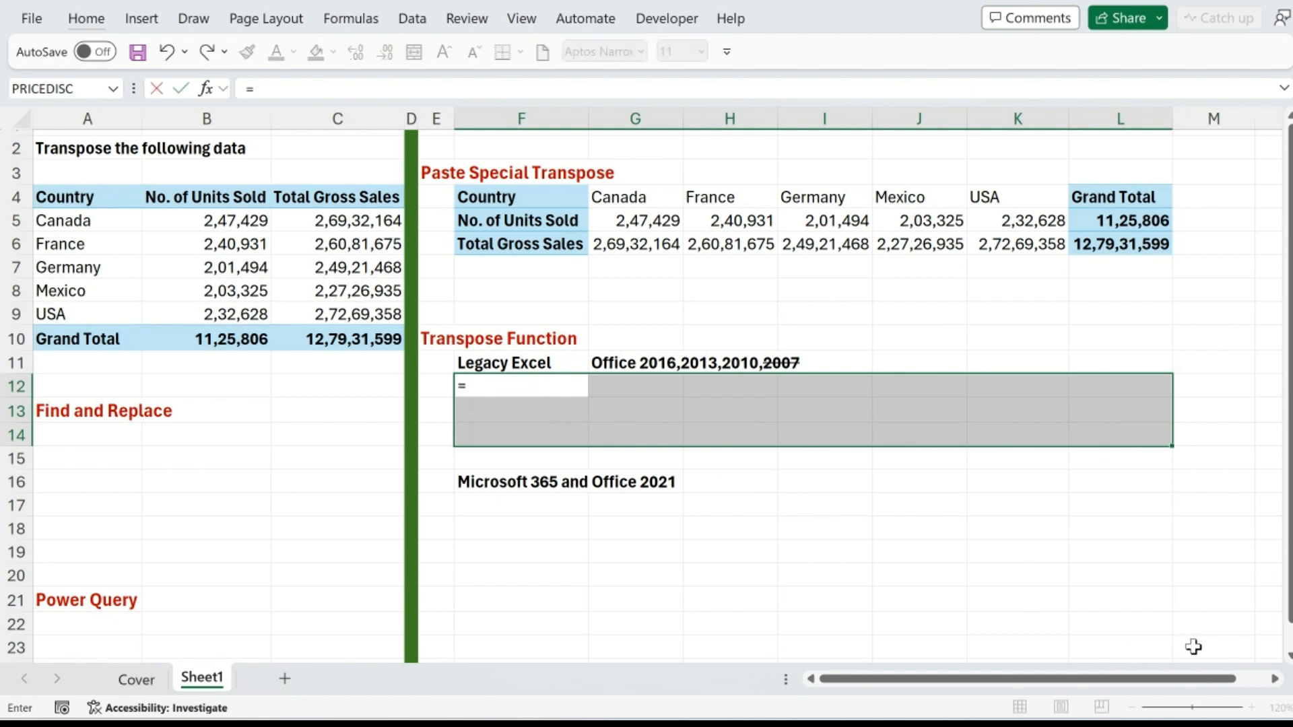
pyautogui.write('transp')
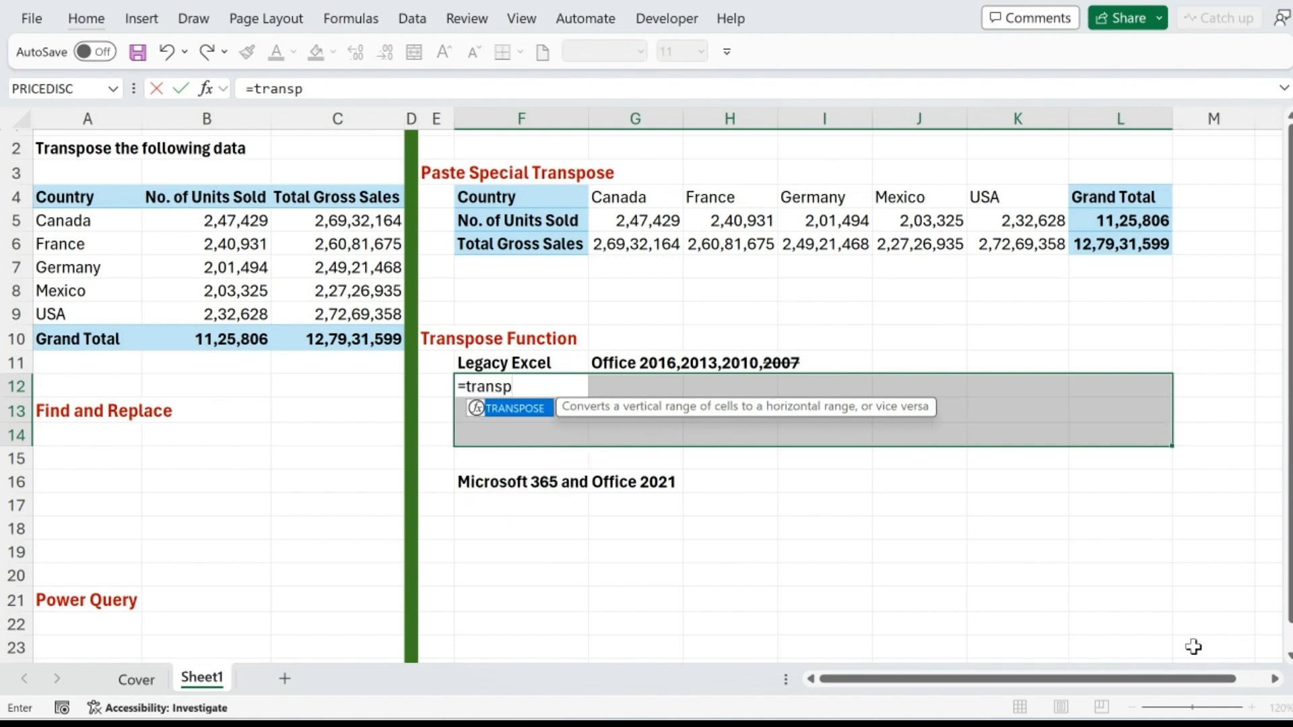
pyautogui.write('ose(')
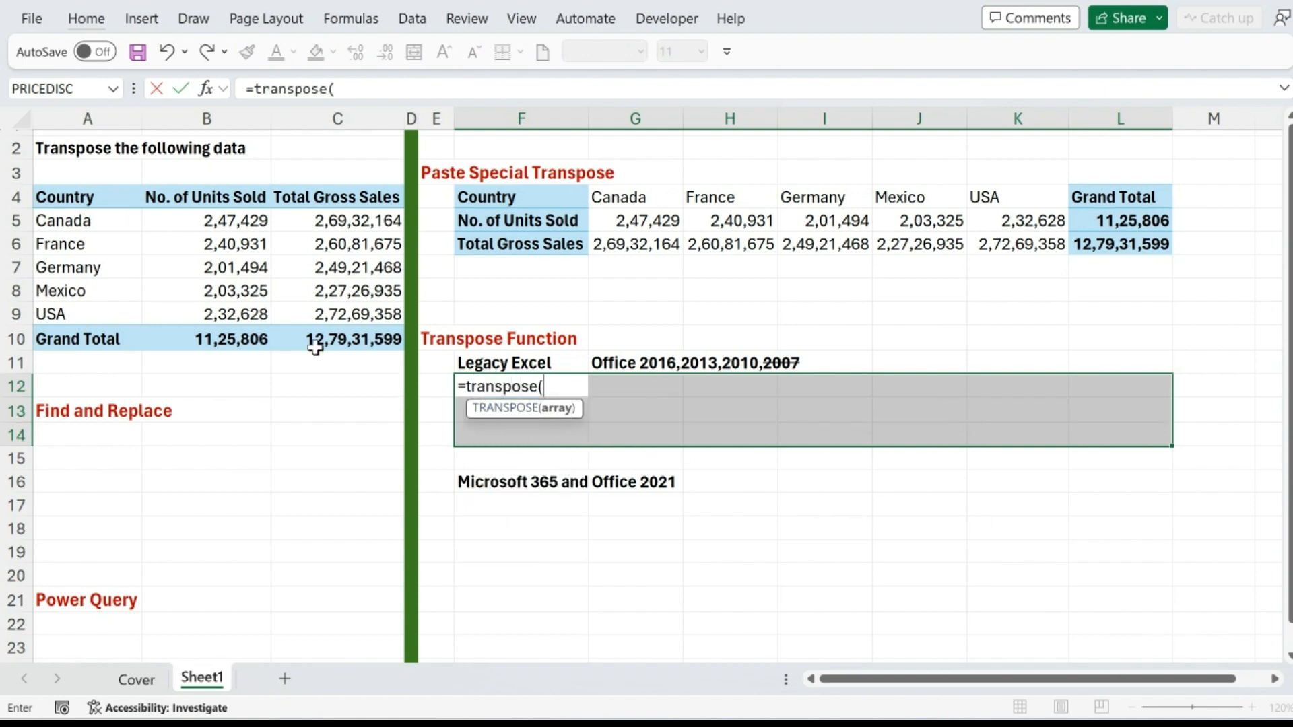
pyautogui.moveTo(109, 196); pyautogui.dragTo(323, 330)
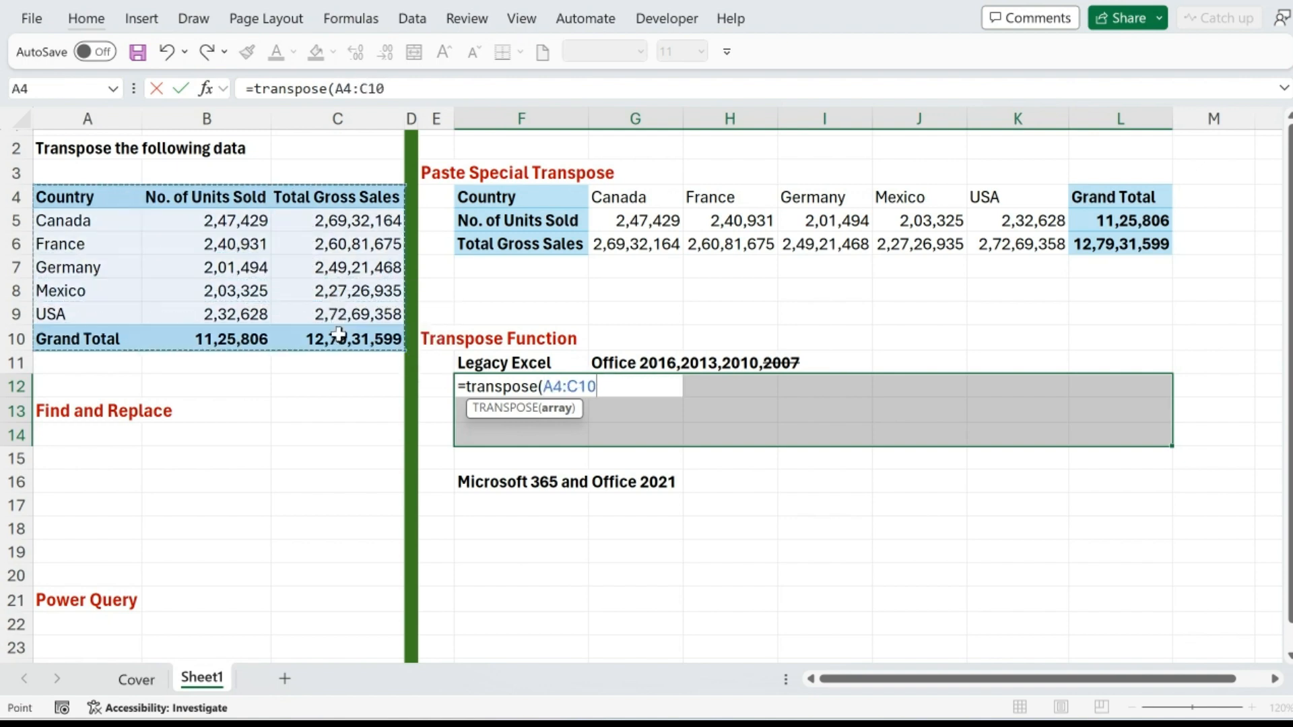
pyautogui.write(')')
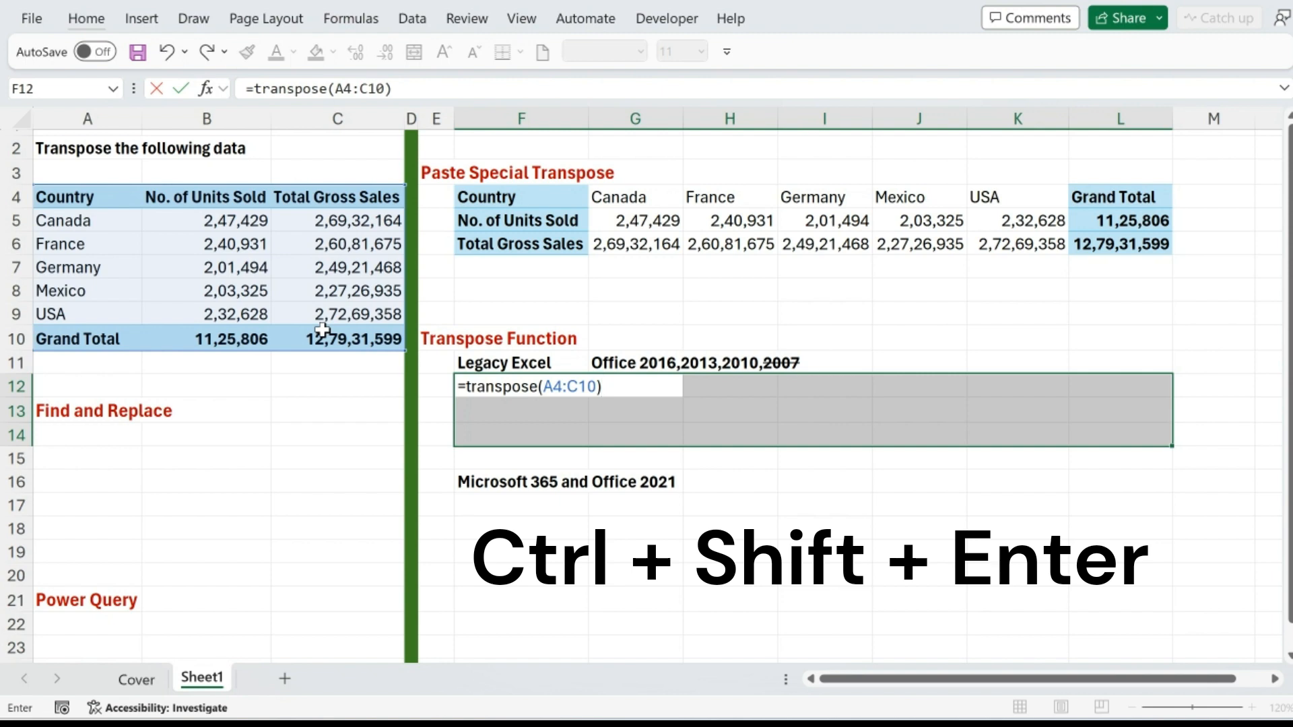
pyautogui.hotkey('ctrl', 'shift', 'Return')
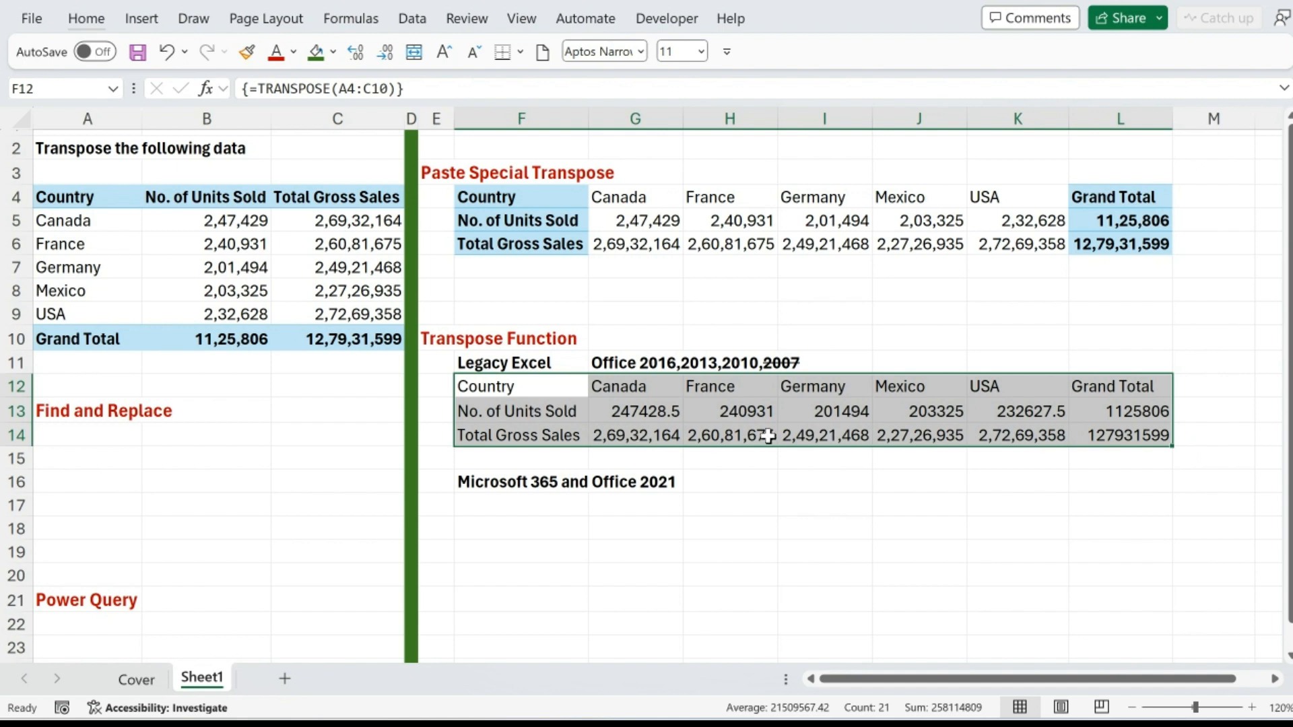
# - Try to re-enter the formula in the single cell I13 of the transposed array
pyautogui.click(830, 411)
pyautogui.doubleClick(828, 412)
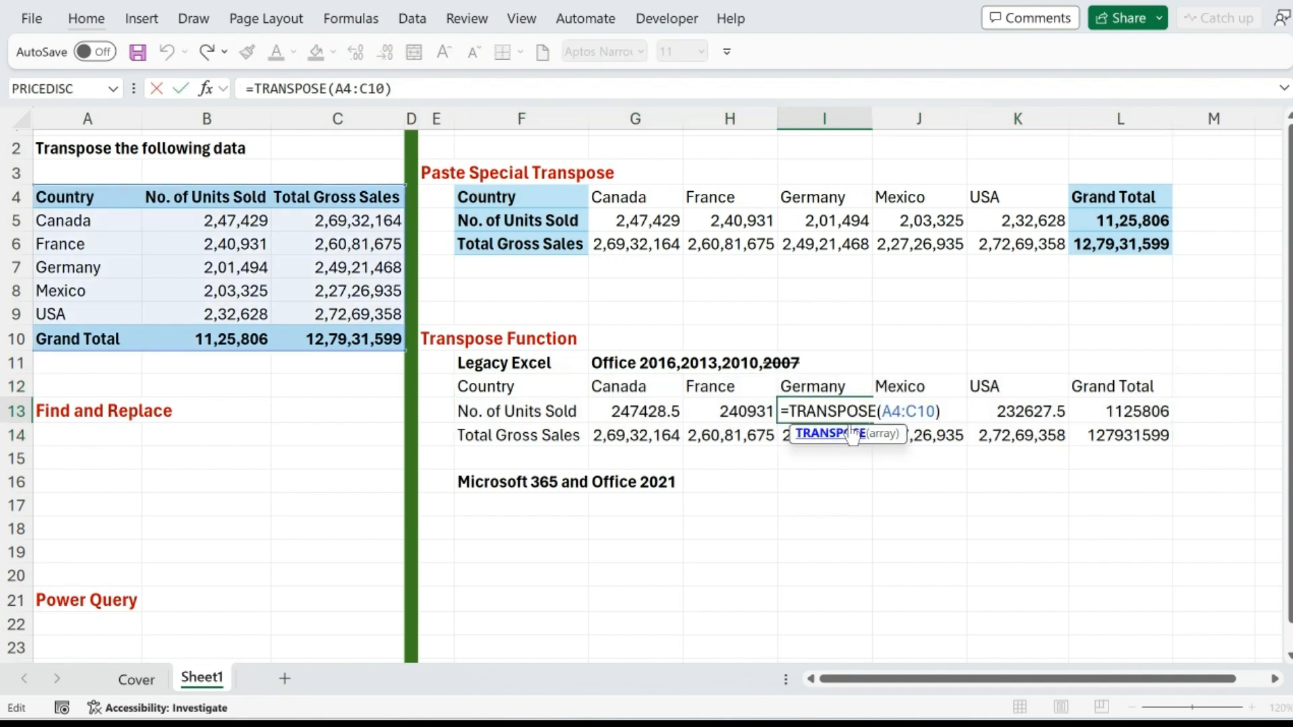
pyautogui.press('Return')
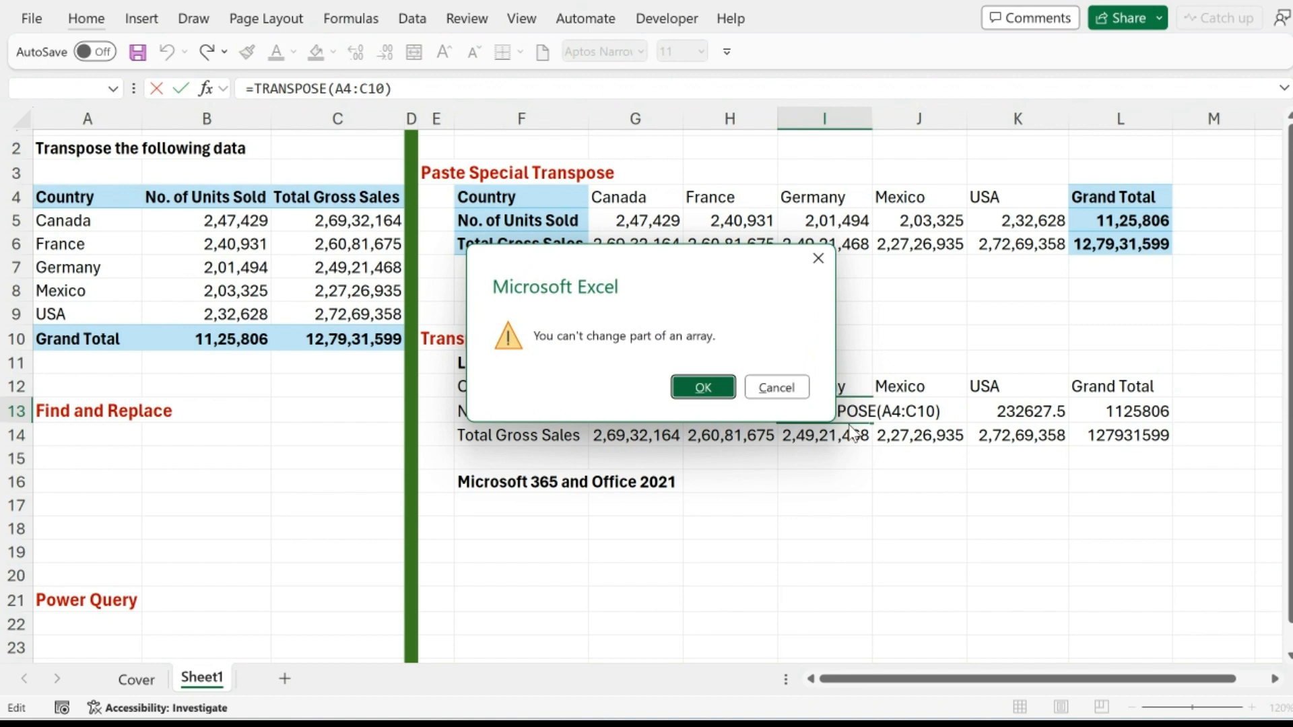
pyautogui.click(776, 389)
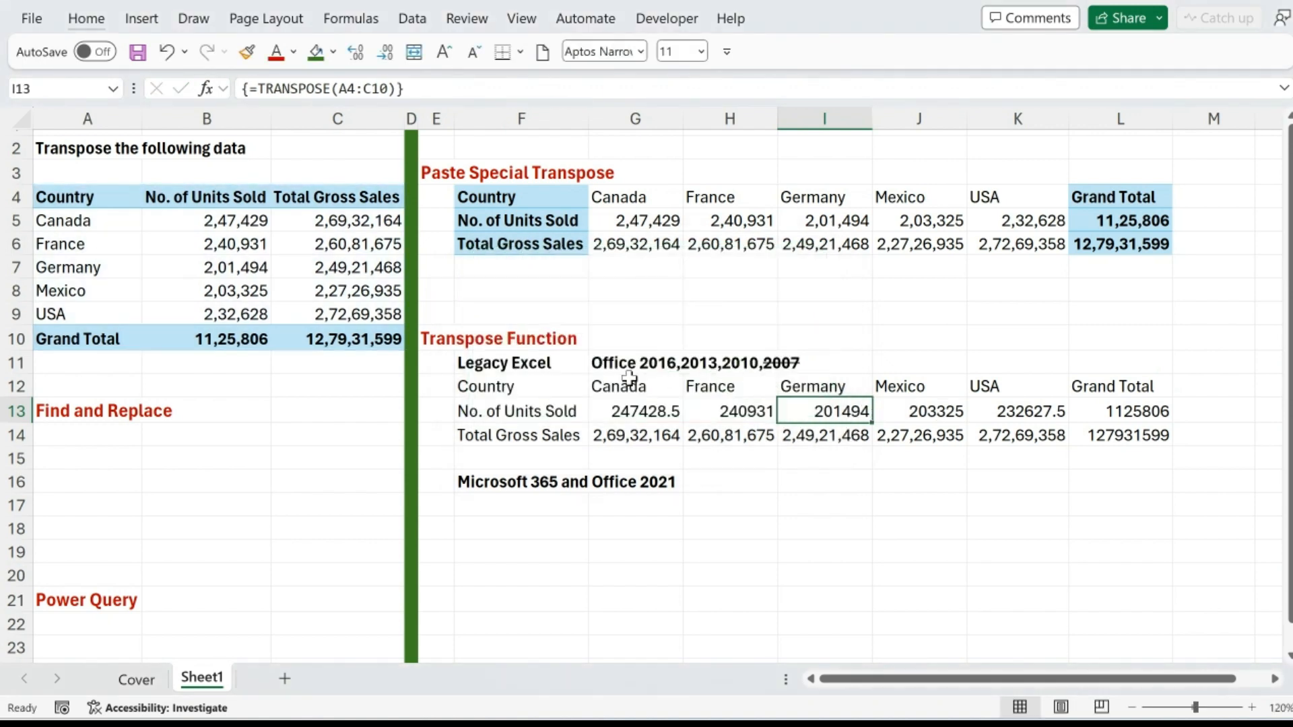
# - Re-enter the TRANSPOSE formula as a legacy array formula over the whole range F12:L14
pyautogui.moveTo(491, 386); pyautogui.dragTo(1107, 430)
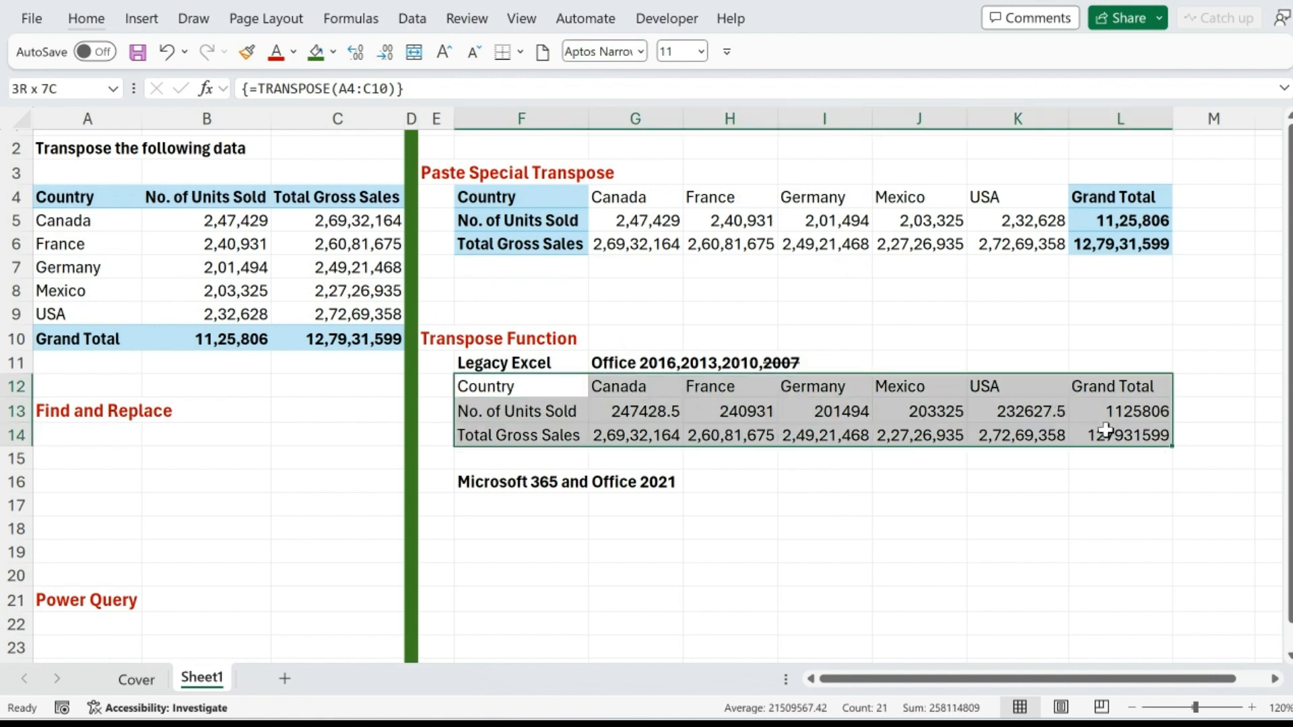
pyautogui.click(450, 86)
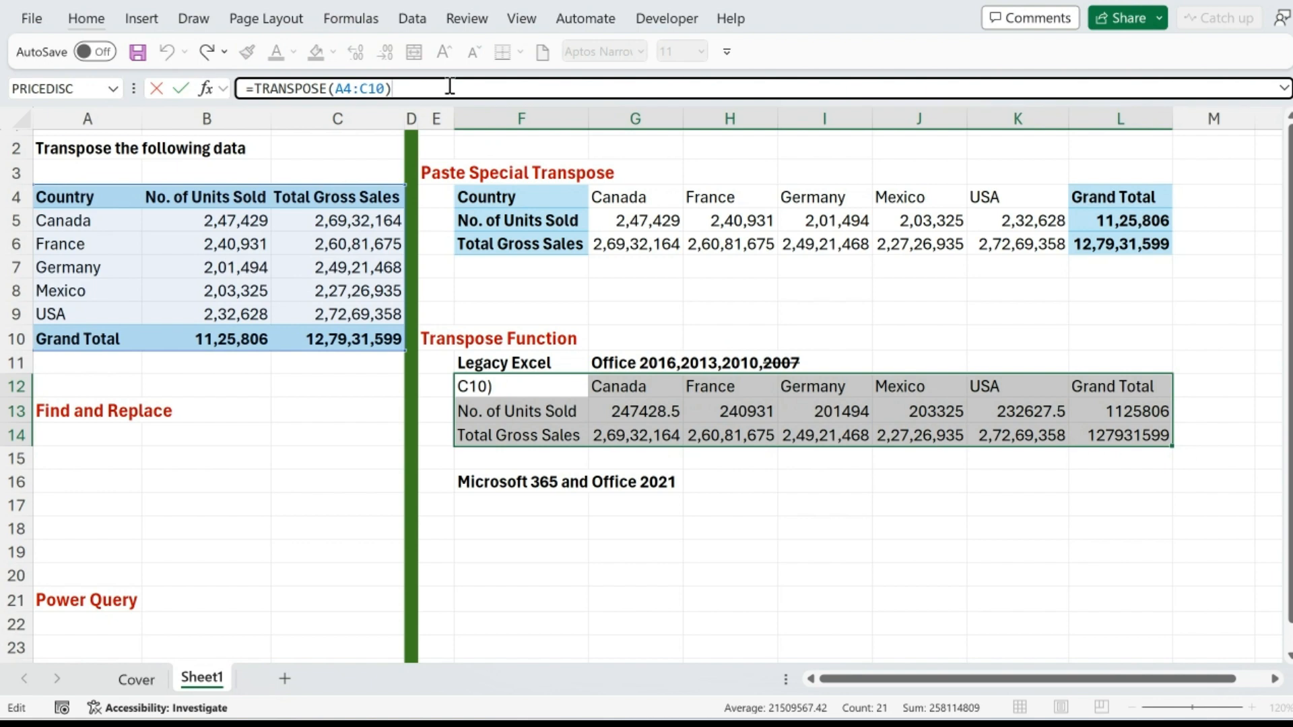
pyautogui.hotkey('ctrl', 'shift', 'Return')
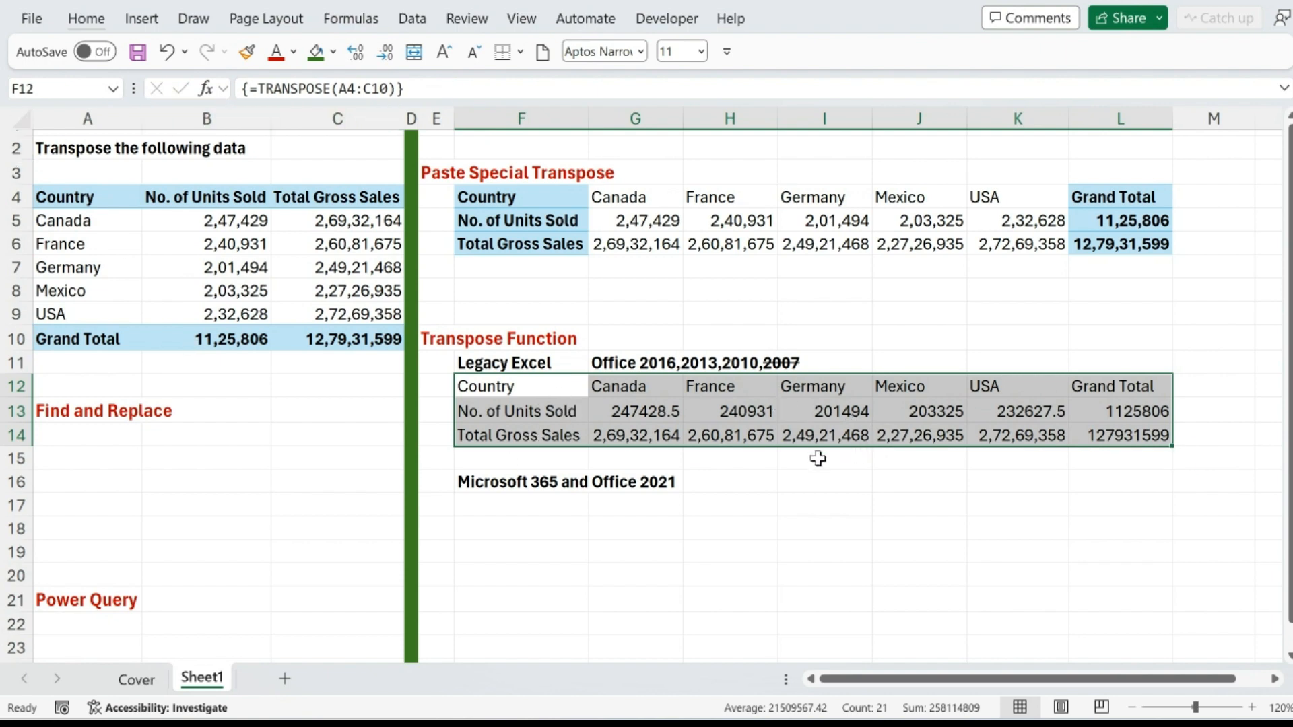
# - Replace Germany in source cell A7 with India to test the array's link, and undo the edit
pyautogui.click(125, 269)
pyautogui.press('BackSpace')
pyautogui.write('I')
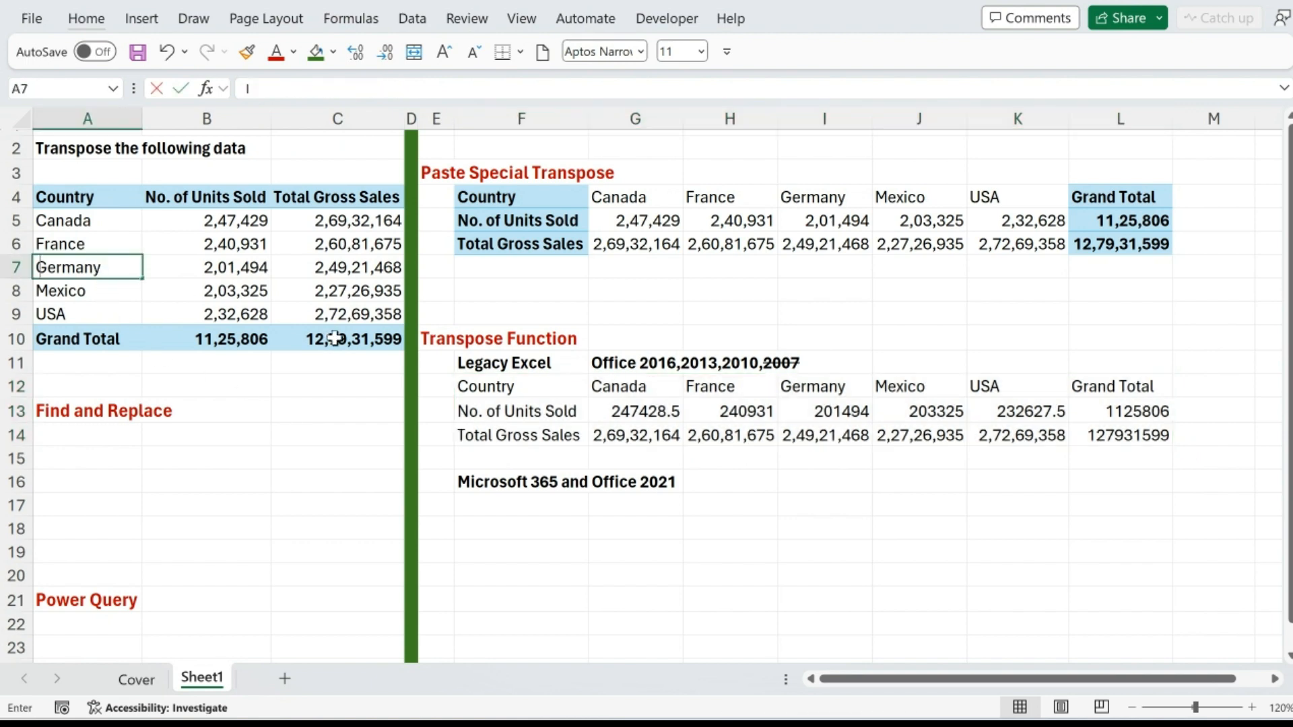
pyautogui.write('ndia')
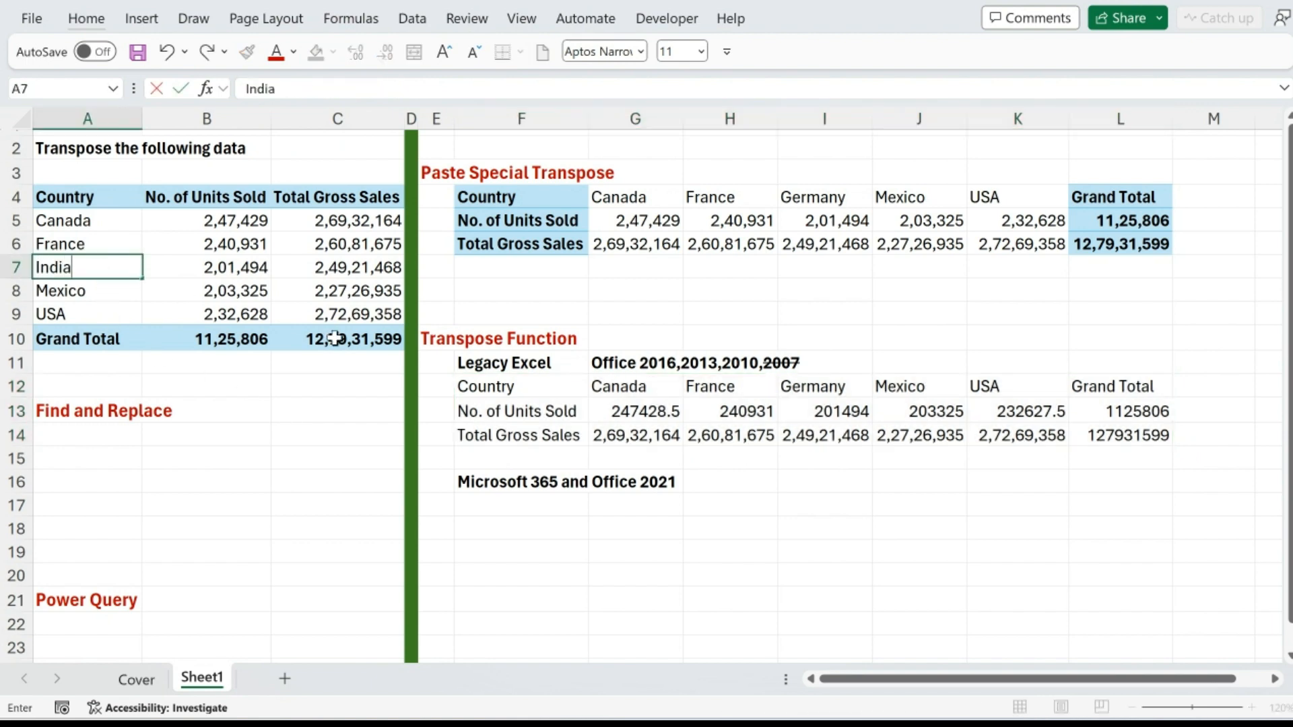
pyautogui.press('Return')
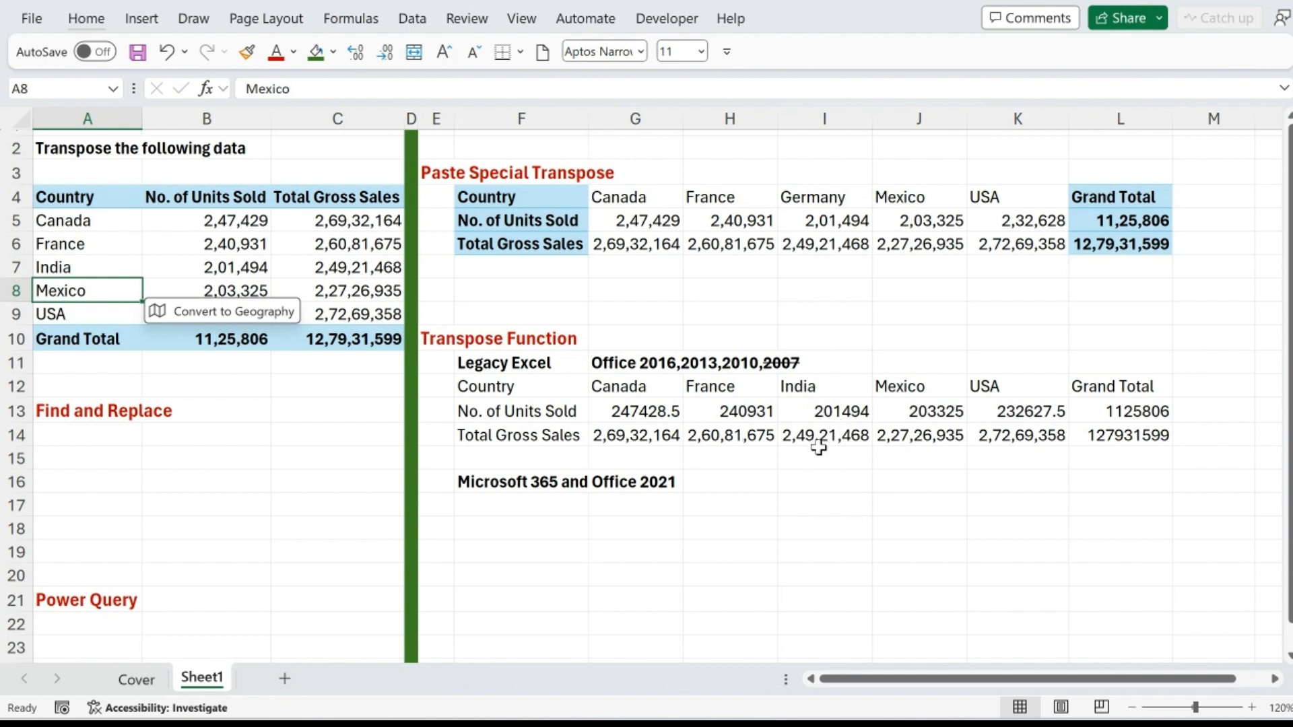
pyautogui.hotkey('ctrl', 'z')
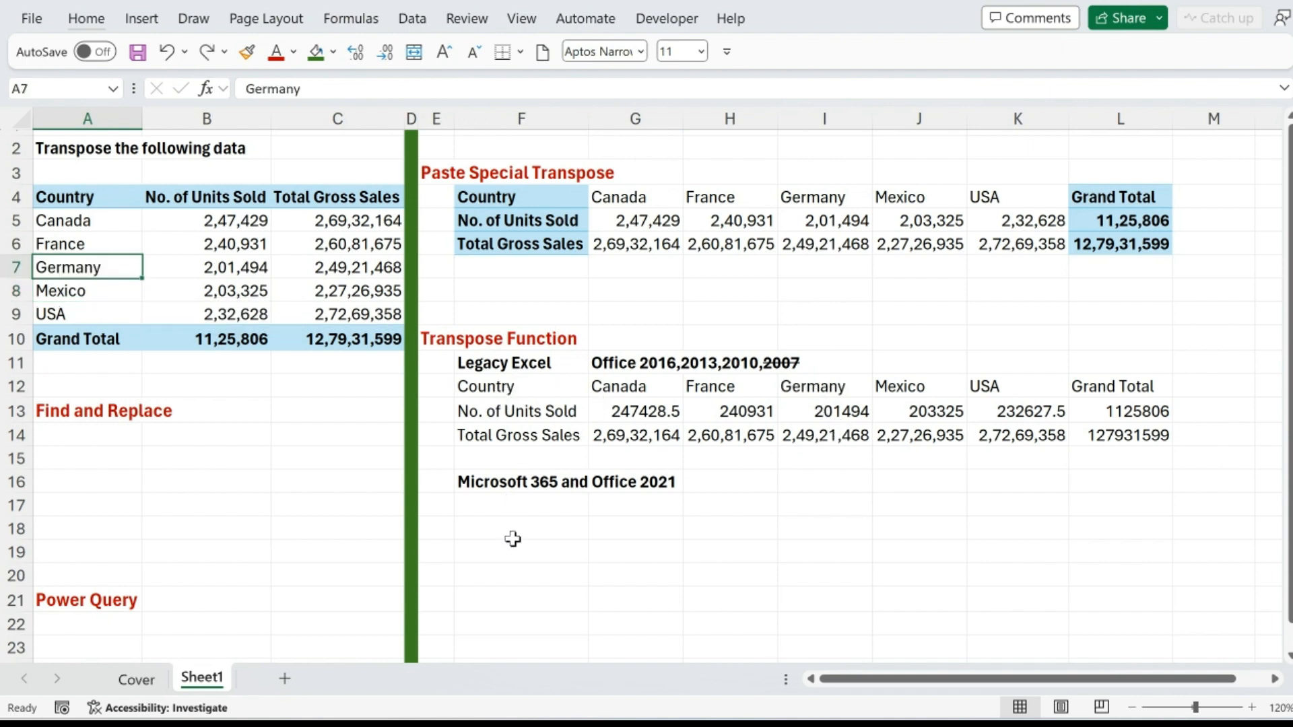
# - Enter =TRANSPOSE(A4:C10) as a dynamic array formula in F17 only and check the formula across its spilled cells
pyautogui.click(527, 484)
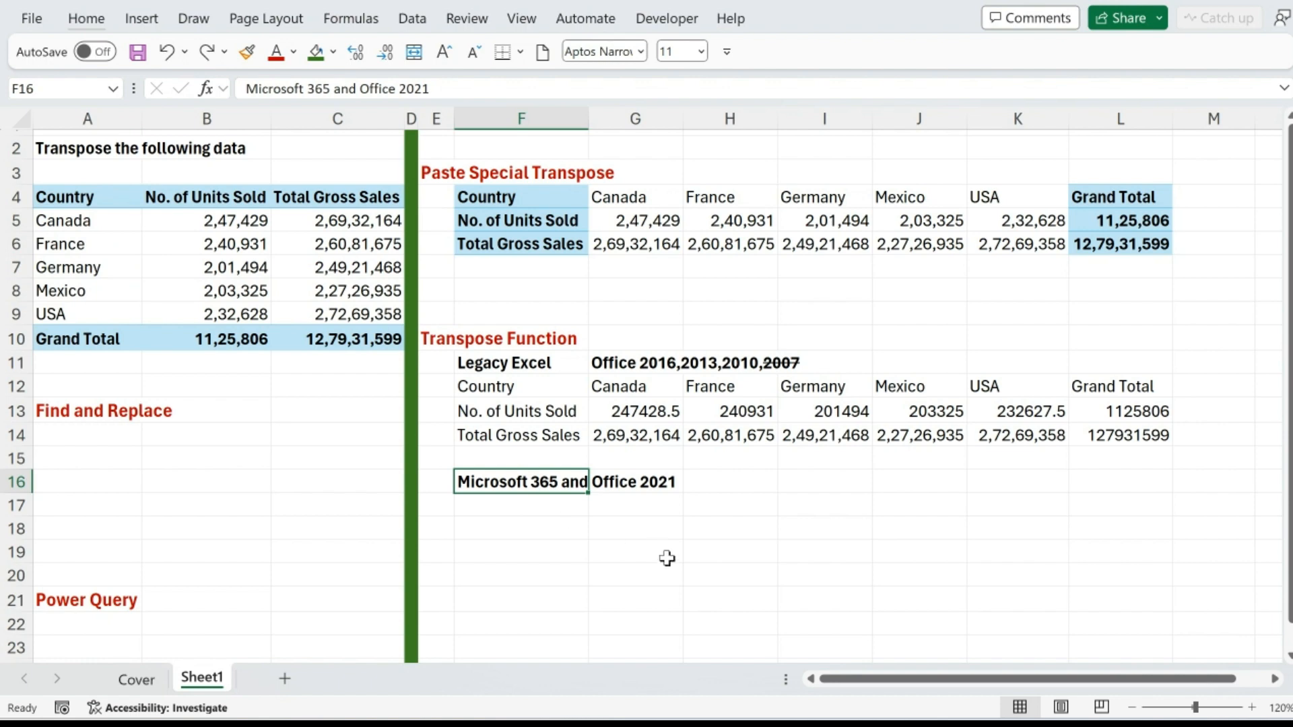
pyautogui.moveTo(525, 389); pyautogui.dragTo(1107, 429)
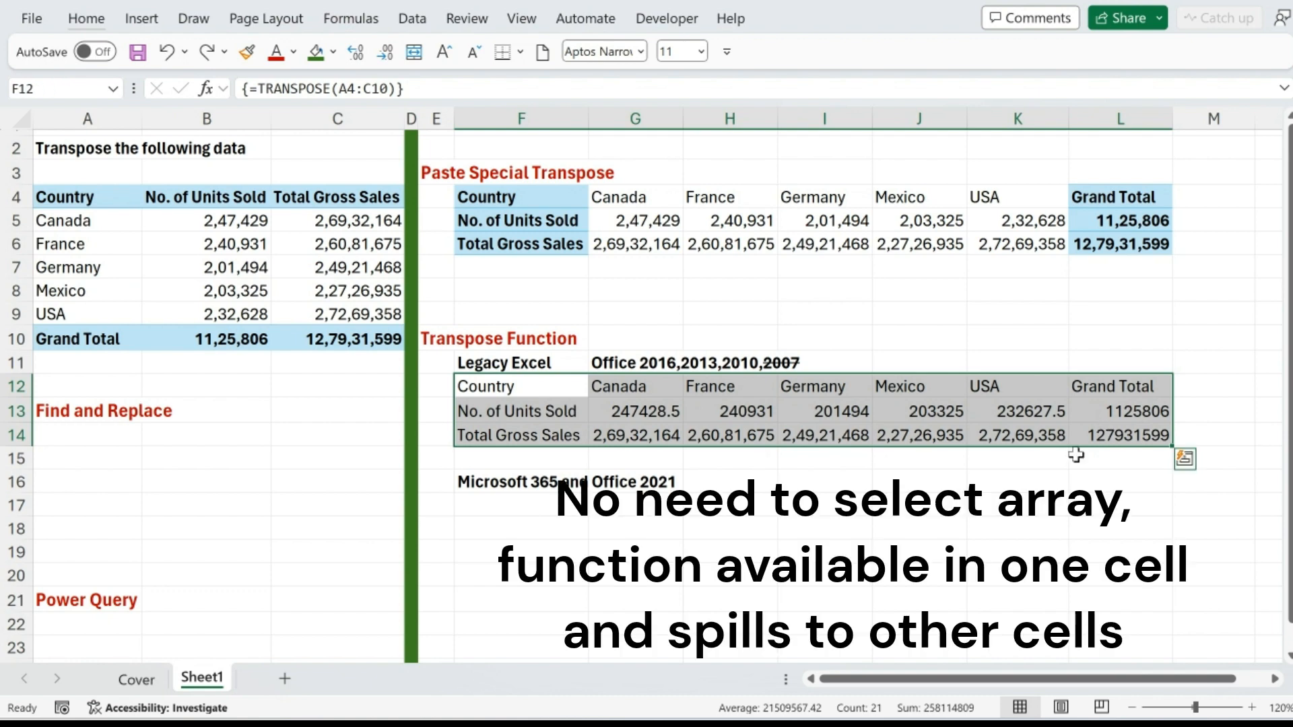
pyautogui.moveTo(539, 507); pyautogui.dragTo(1119, 551)
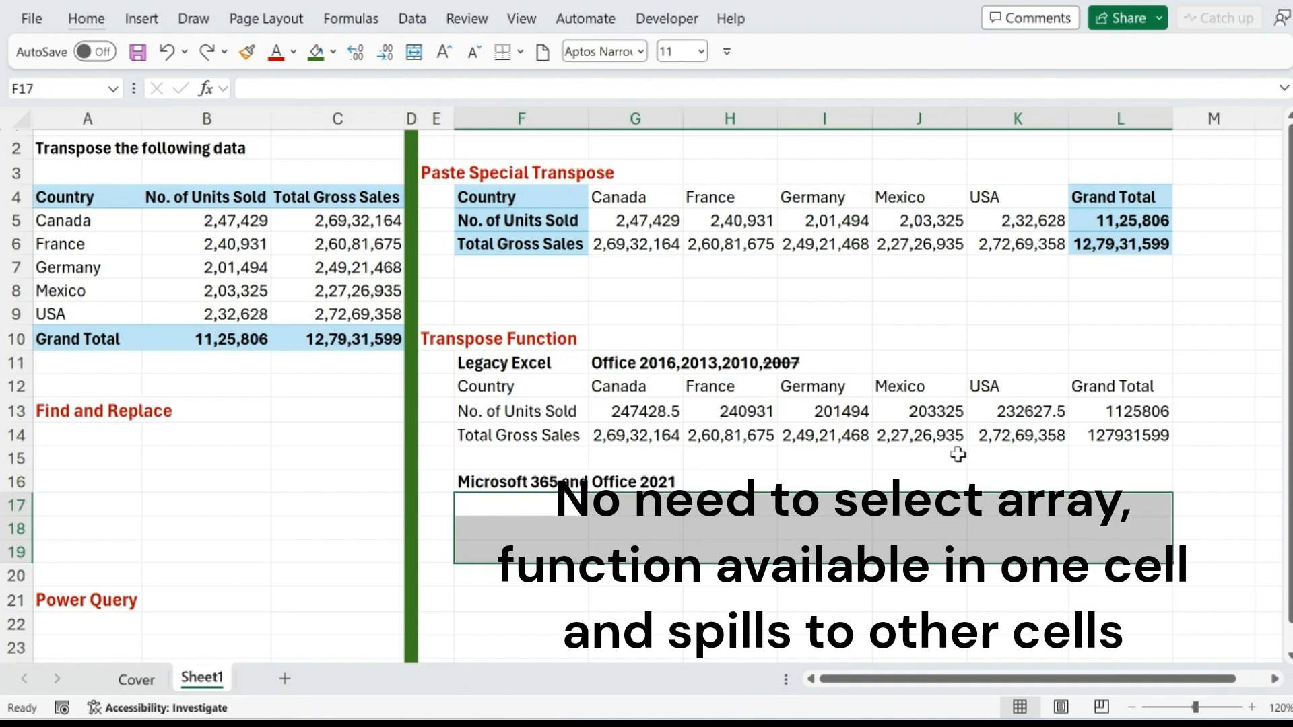
pyautogui.click(516, 501)
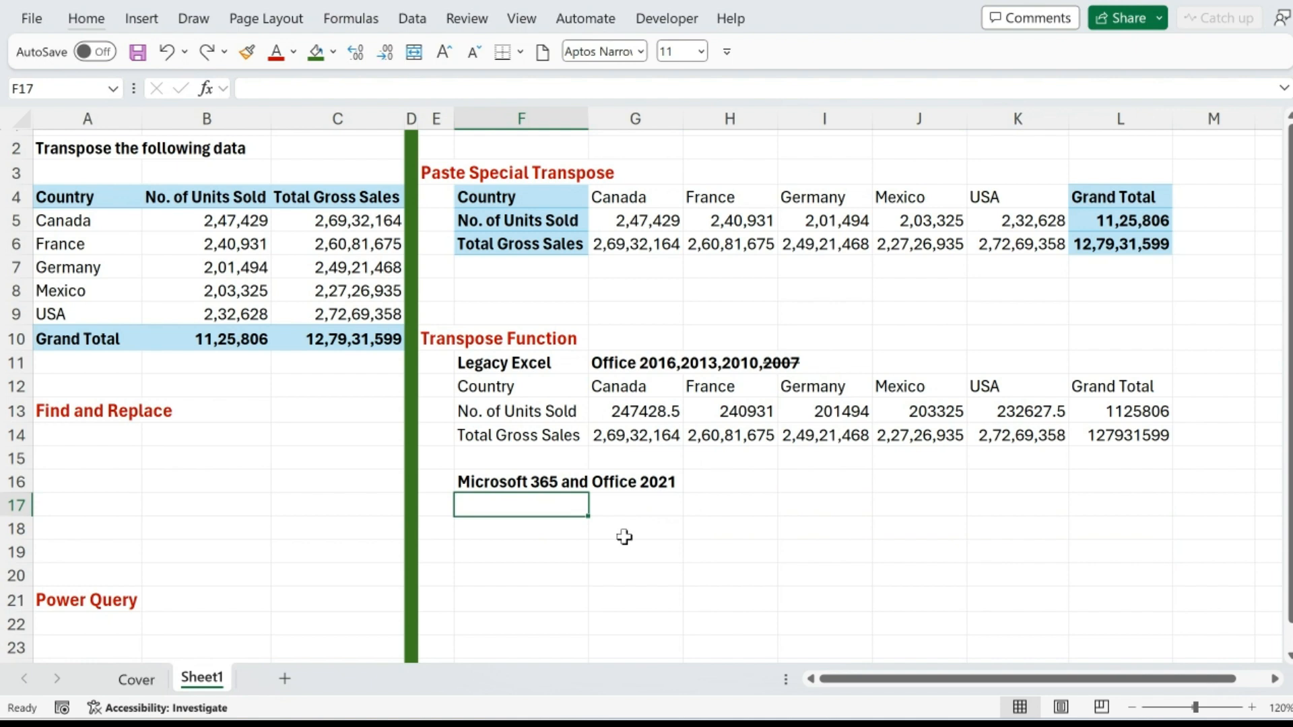
pyautogui.write('=transpo')
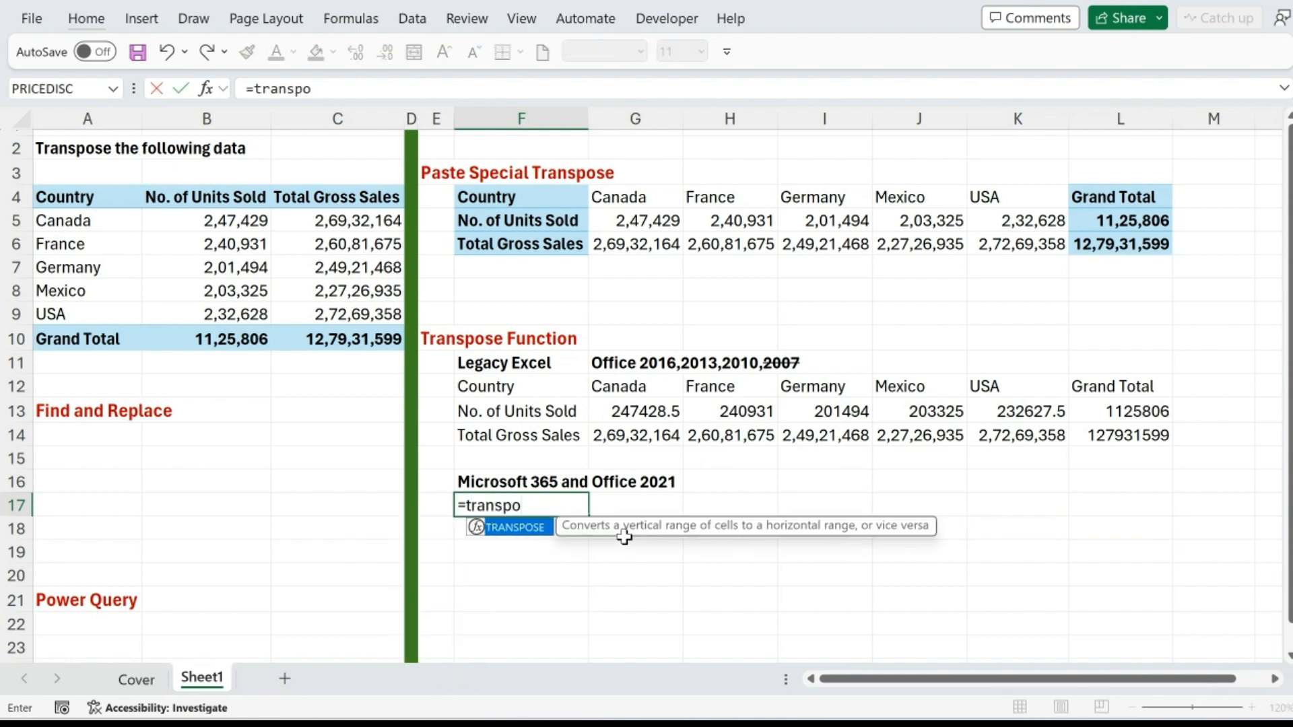
pyautogui.write('se(')
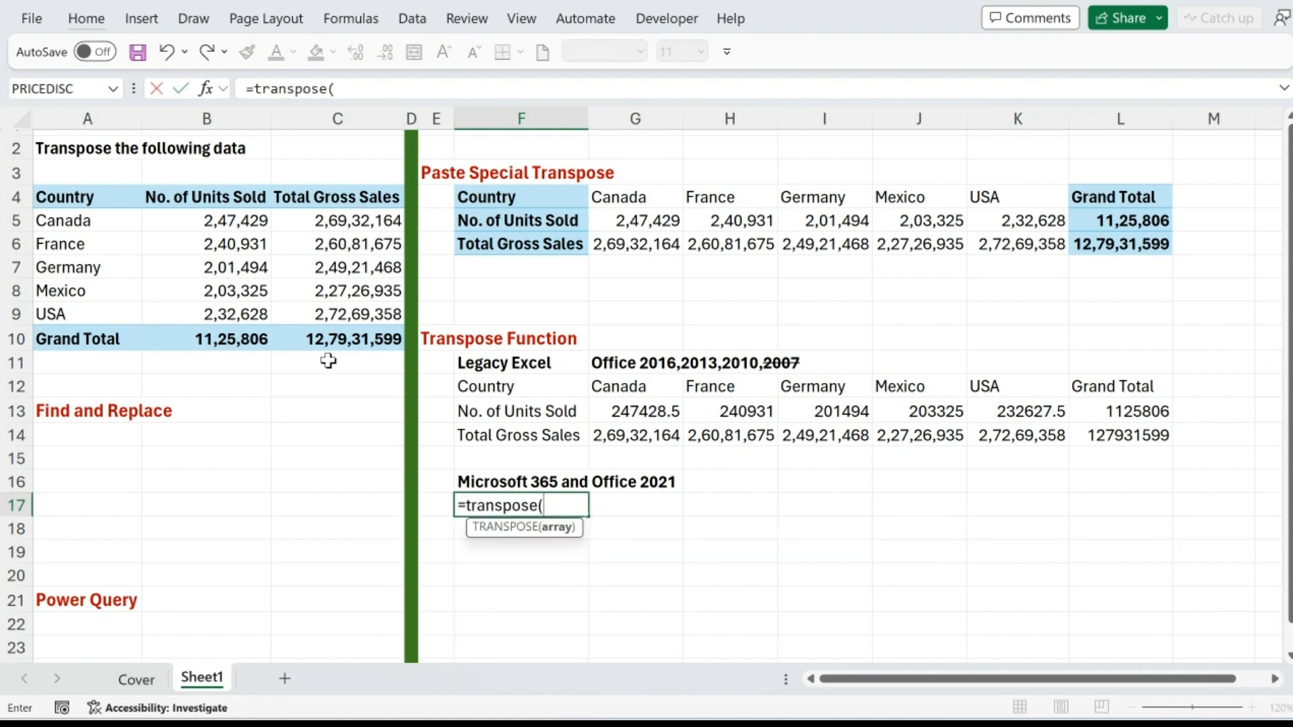
pyautogui.moveTo(128, 201); pyautogui.dragTo(310, 333)
pyautogui.write(')')
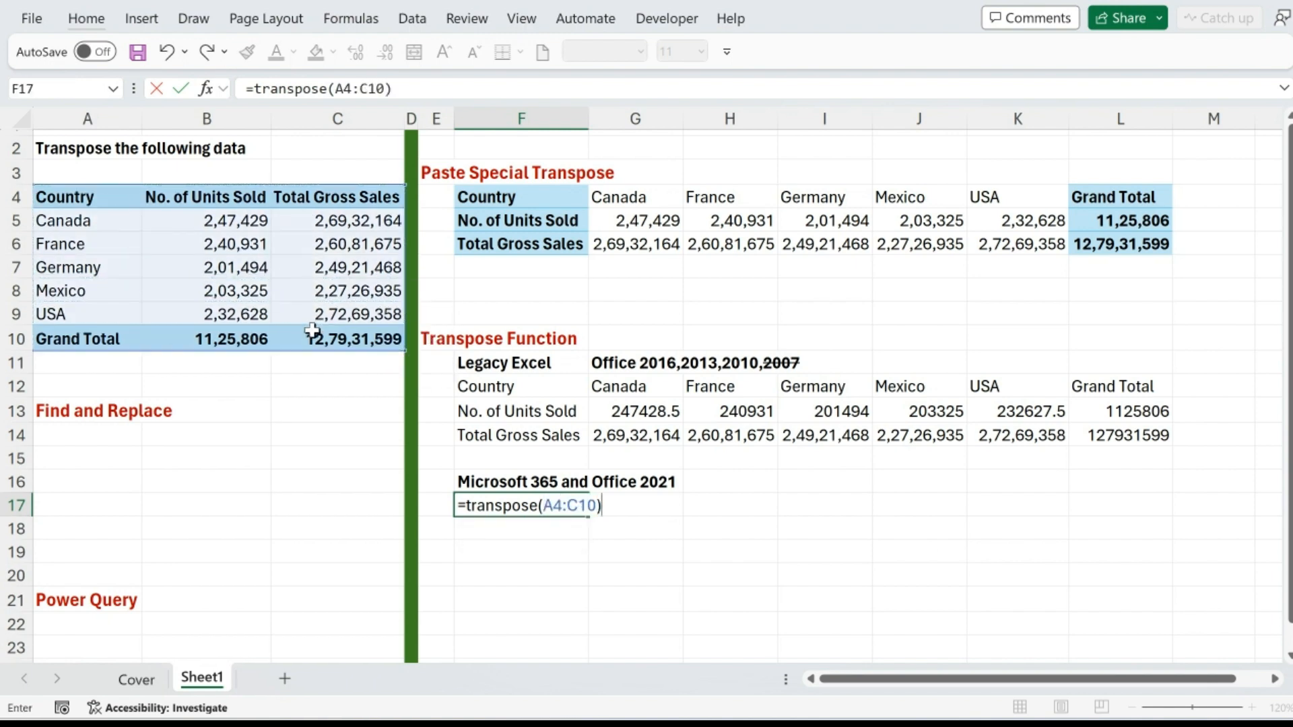
pyautogui.press('Return')
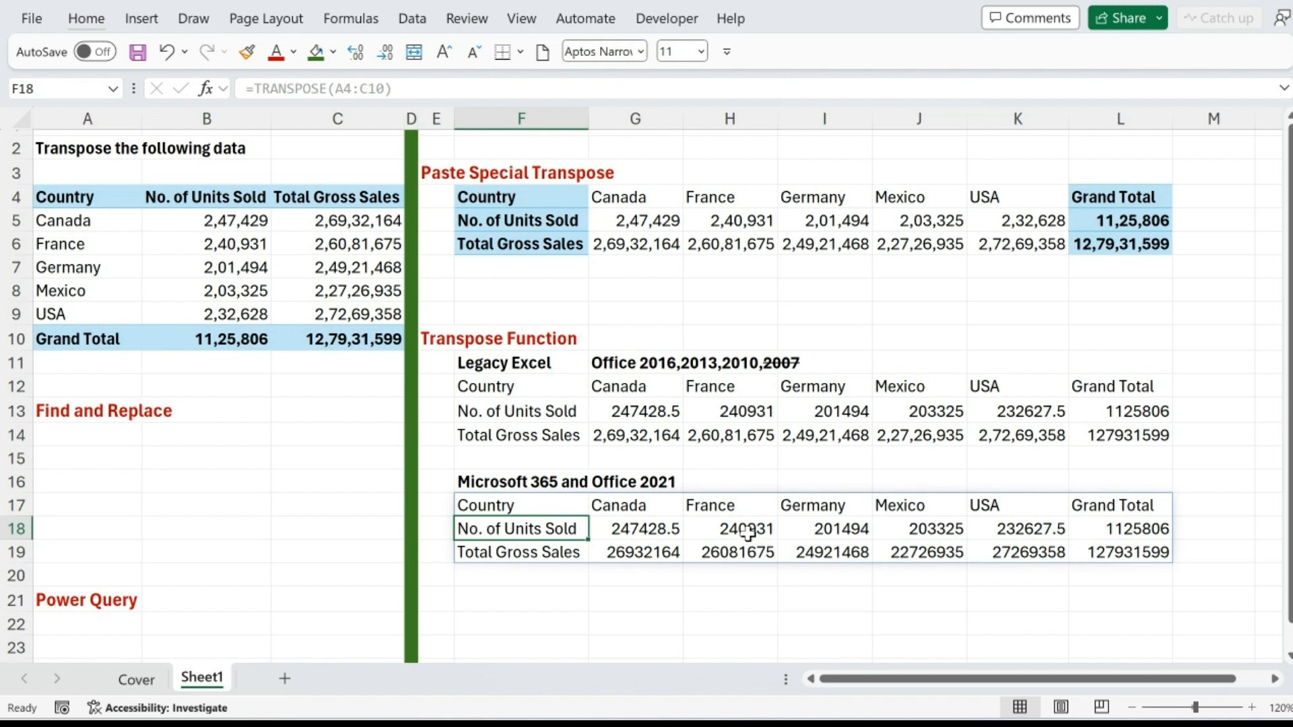
pyautogui.click(522, 502)
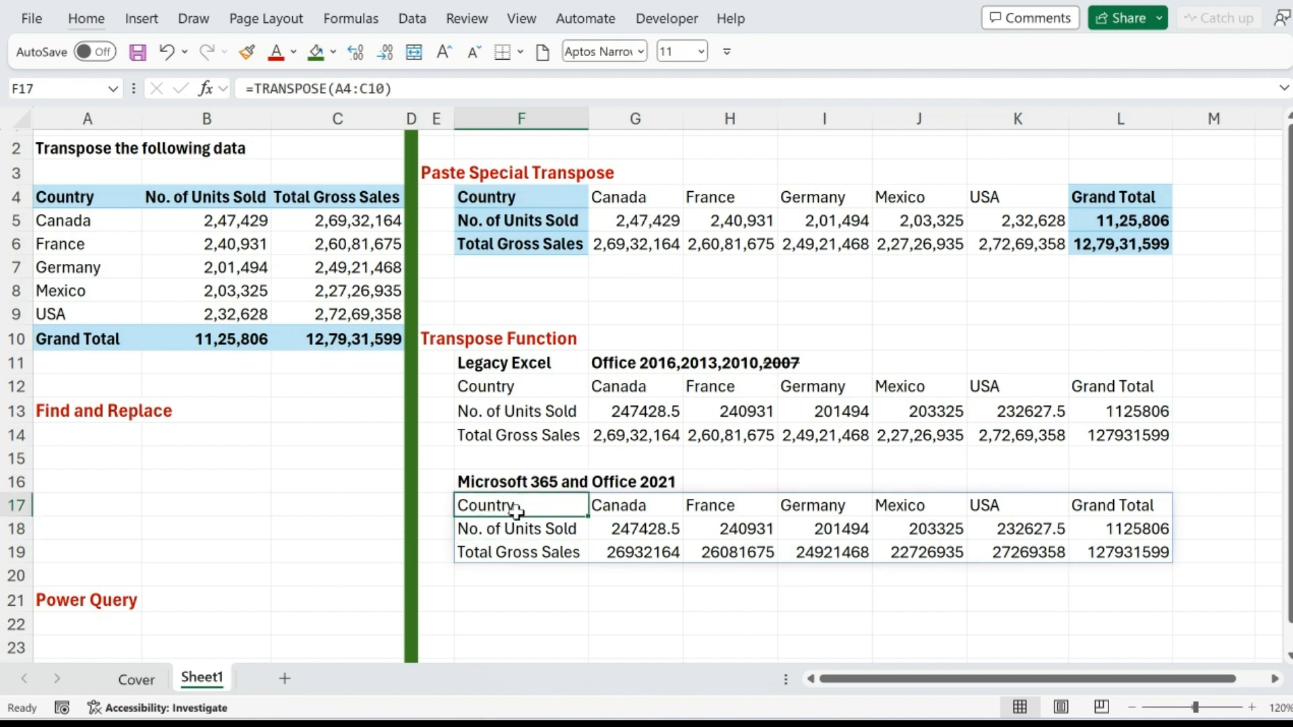
pyautogui.click(741, 534)
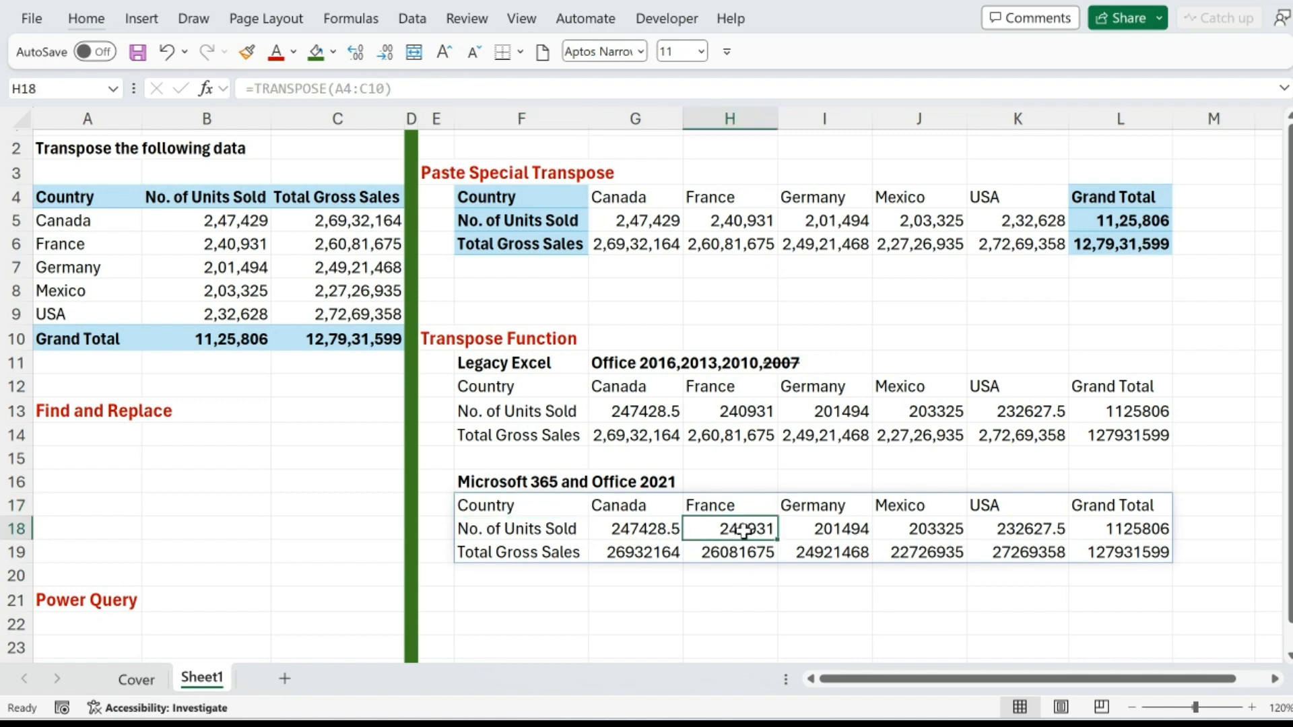
pyautogui.click(820, 534)
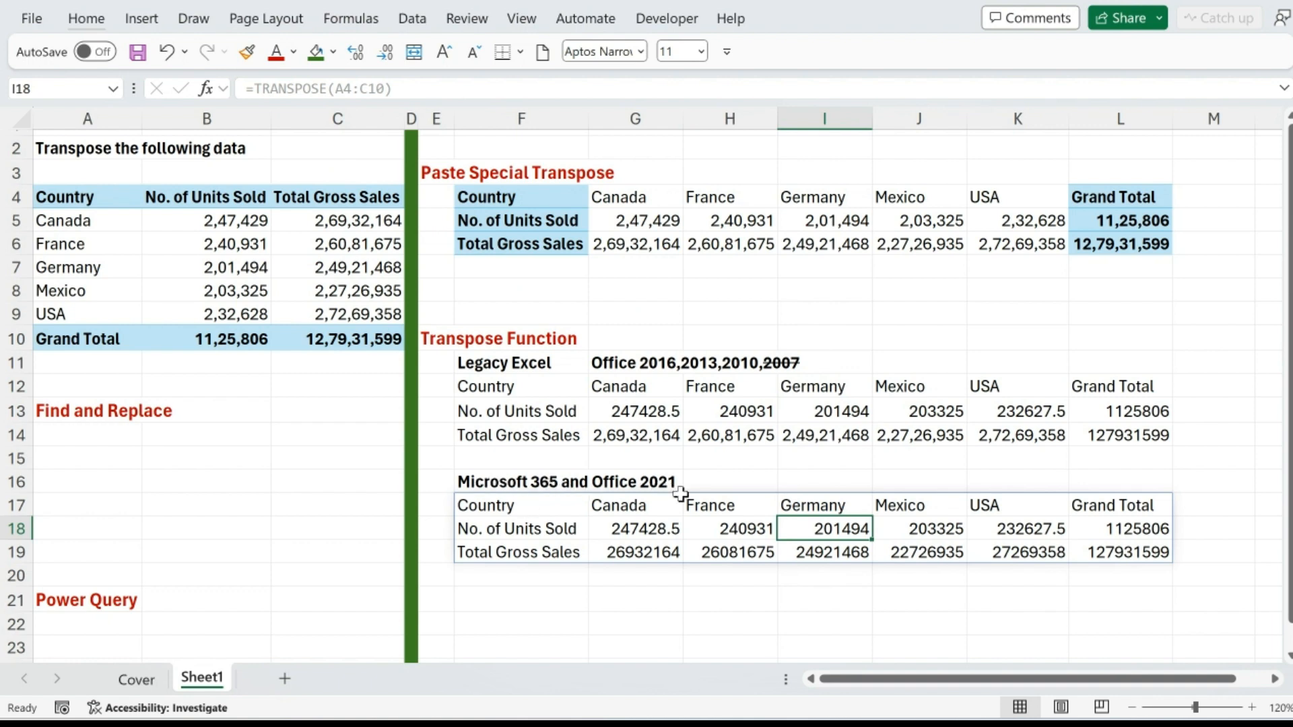
pyautogui.moveTo(532, 510); pyautogui.dragTo(1113, 551)
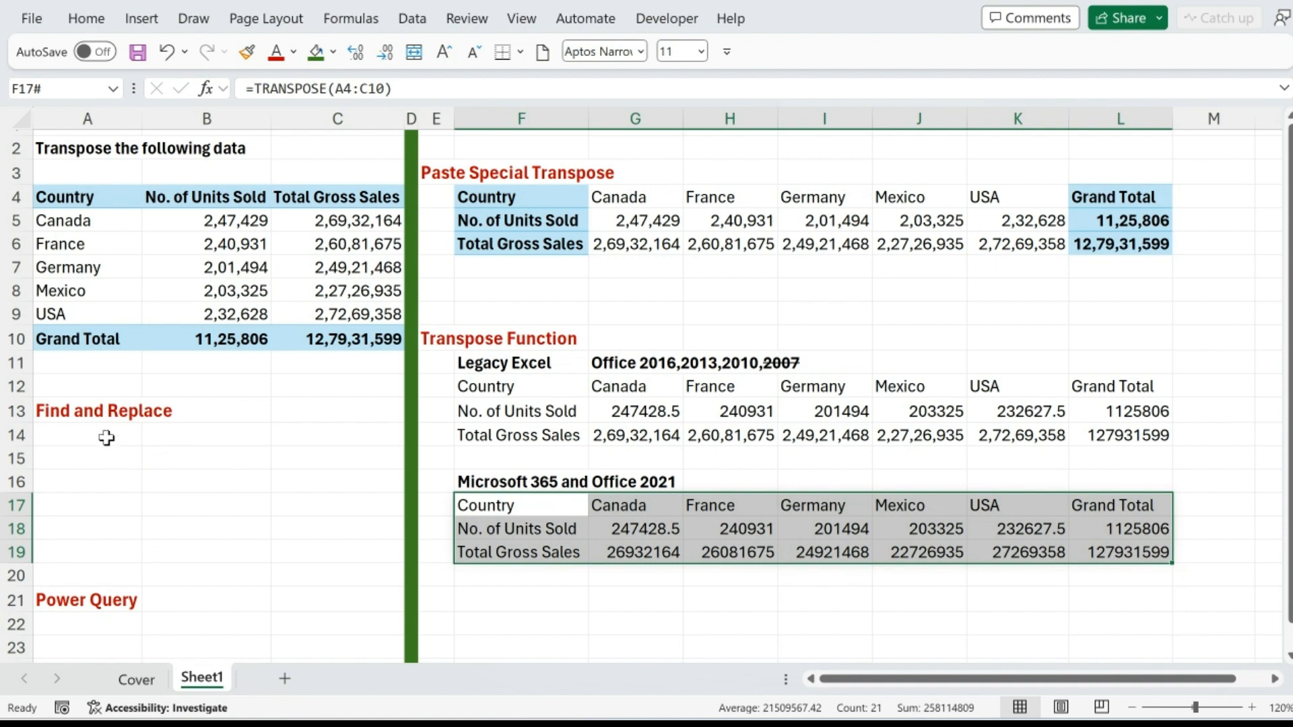
# - Enter =A4 in A14 and fill the reference across and down through A14:C20
pyautogui.click(106, 437)
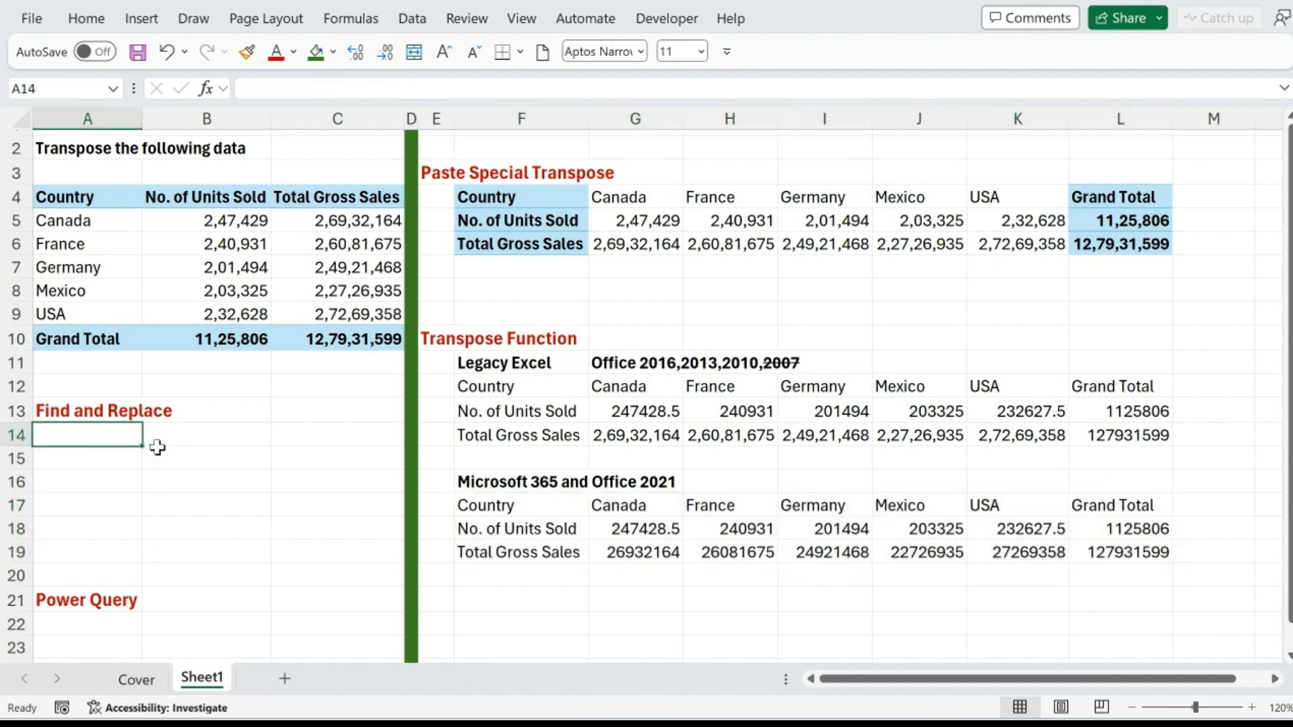
pyautogui.write('=')
pyautogui.click(117, 202)
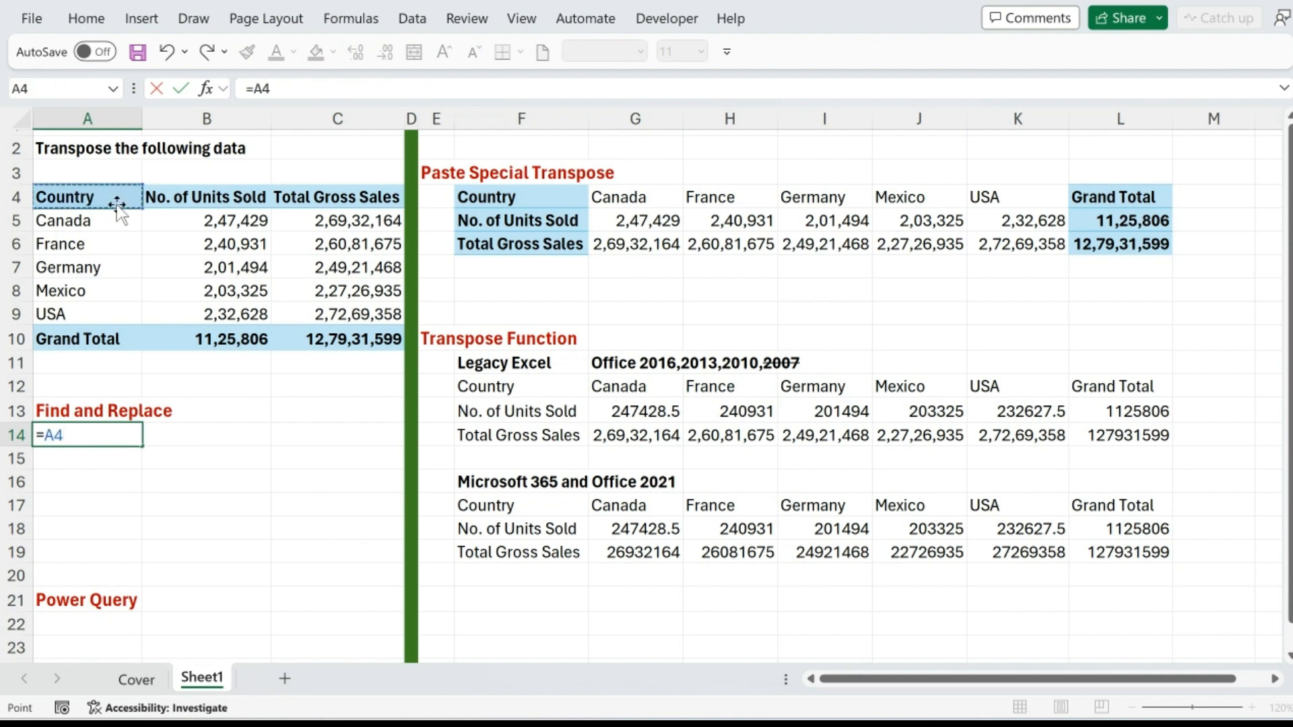
pyautogui.press('Return')
pyautogui.click(124, 433)
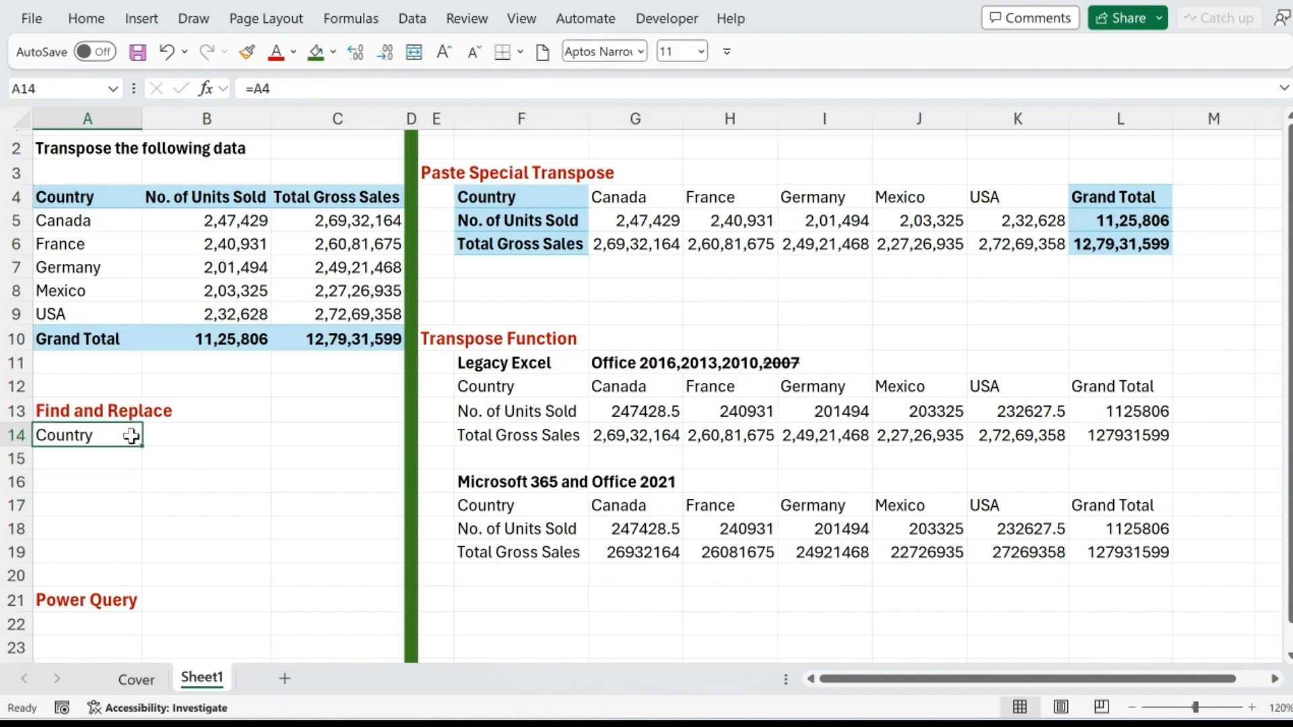
pyautogui.moveTo(141, 447); pyautogui.dragTo(368, 596)
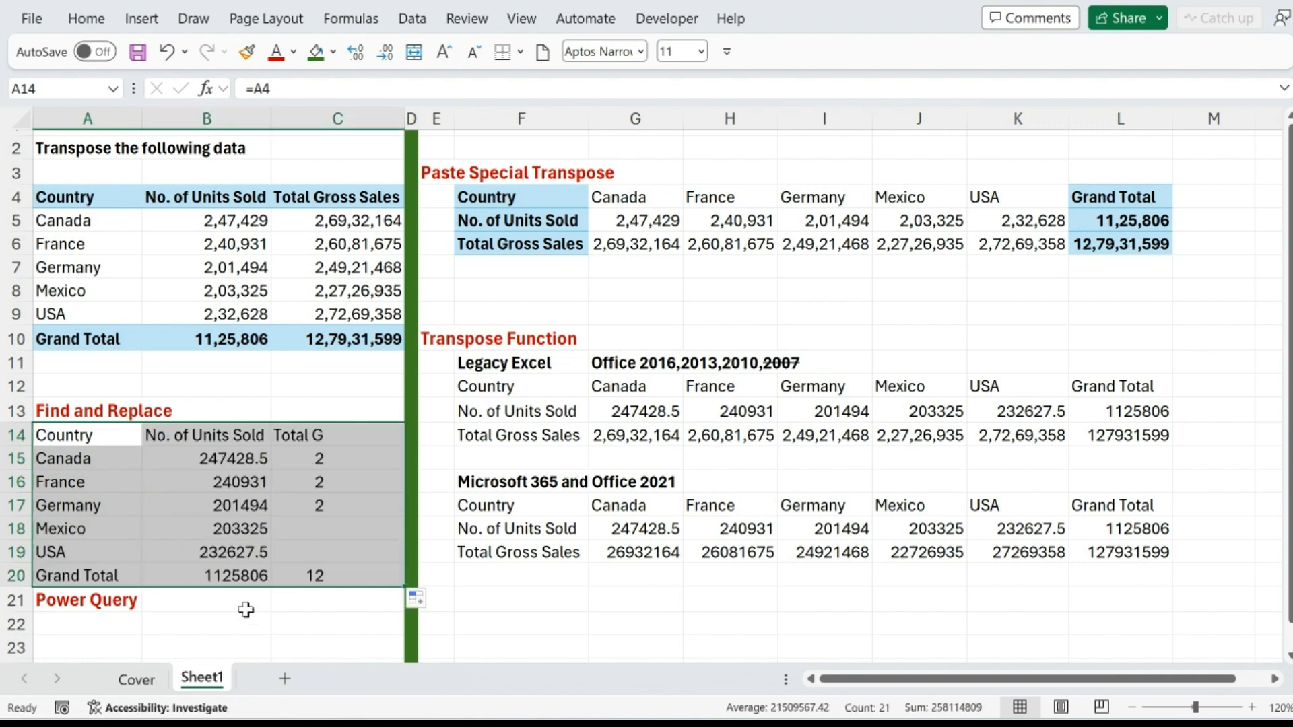
# - Move the Power Query heading from A21 to A23 and refill the A14 reference across to C14
pyautogui.click(92, 602)
pyautogui.moveTo(90, 612); pyautogui.dragTo(92, 638)
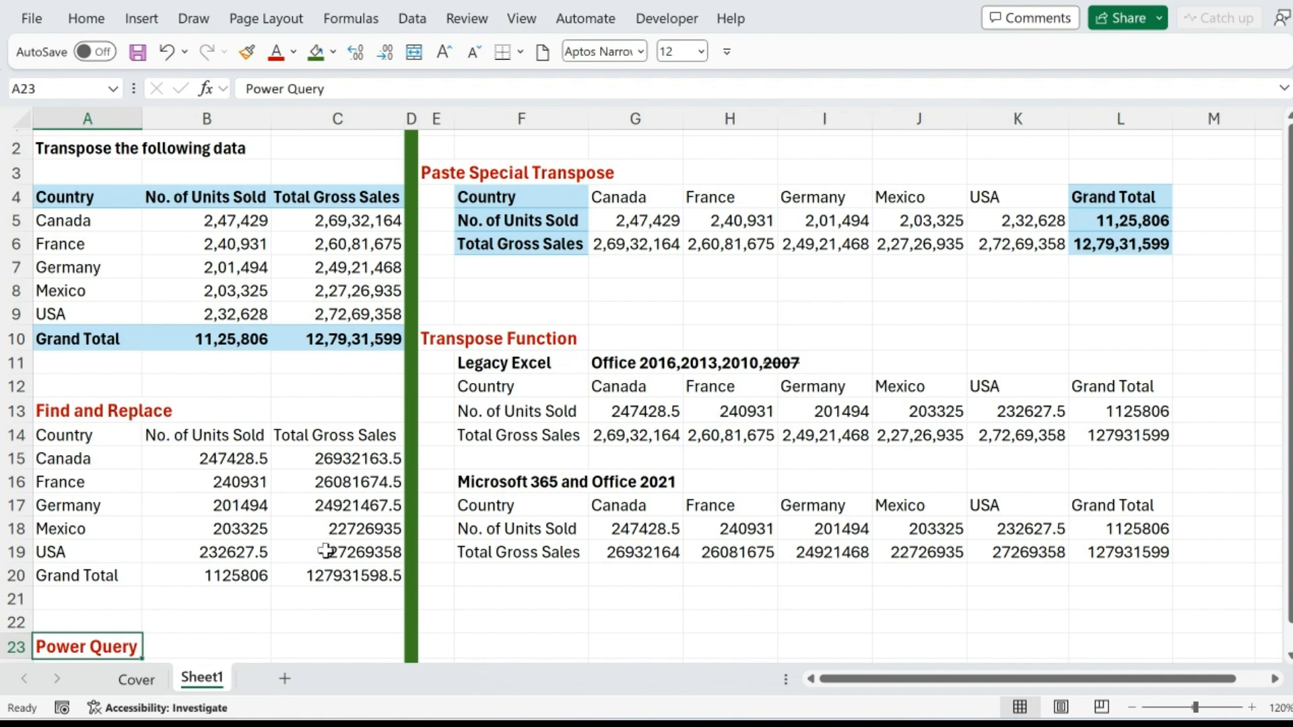
pyautogui.click(97, 439)
pyautogui.moveTo(139, 447); pyautogui.dragTo(404, 447)
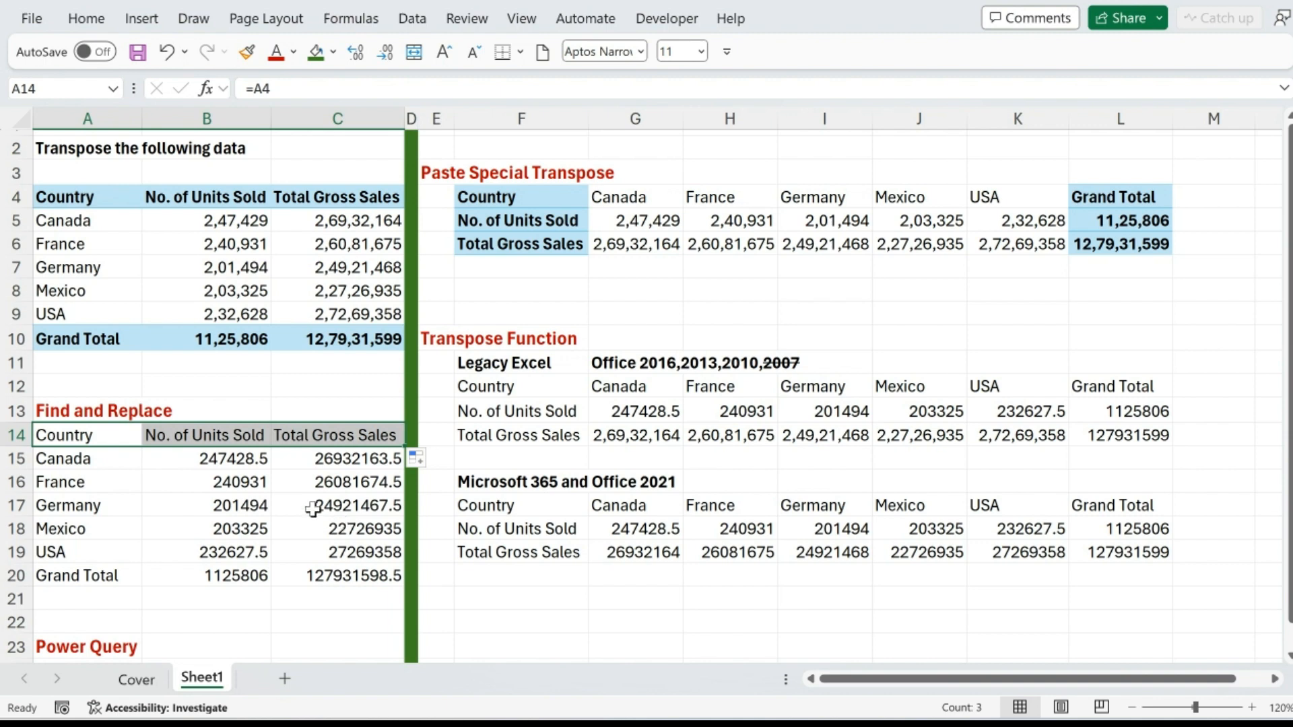
pyautogui.doubleClick(95, 435)
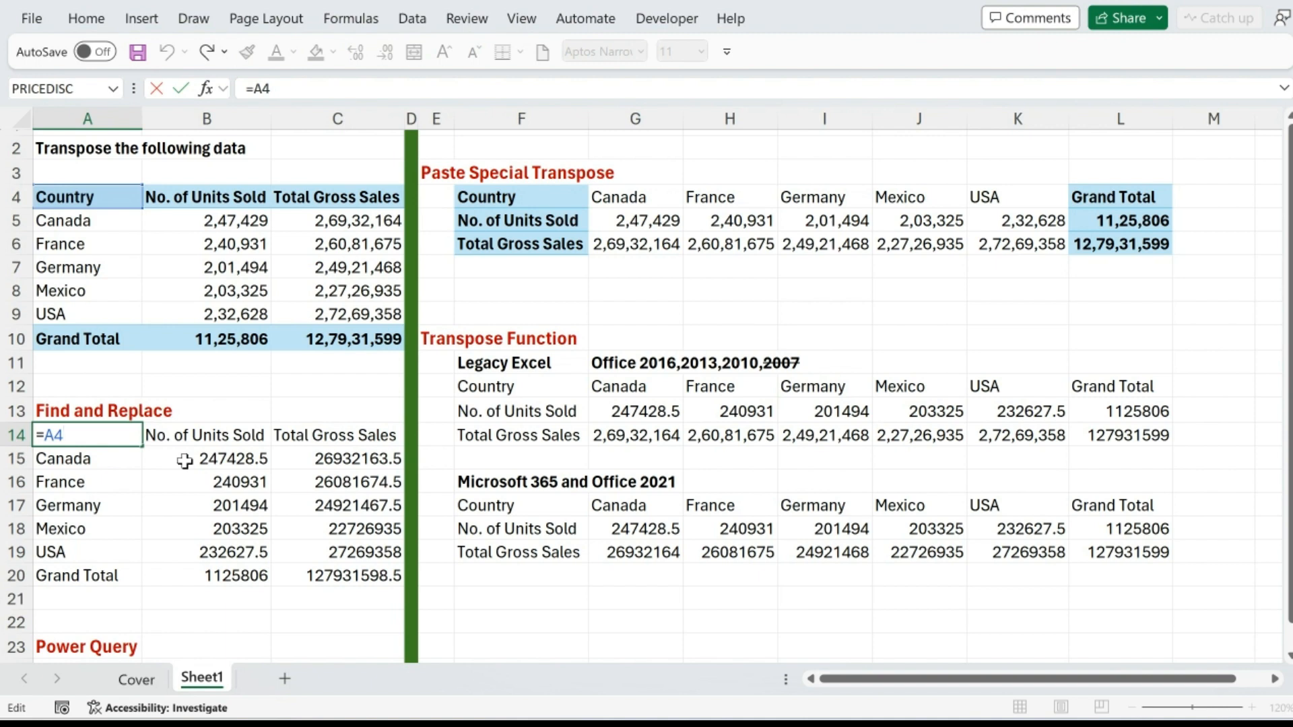
pyautogui.press('Return')
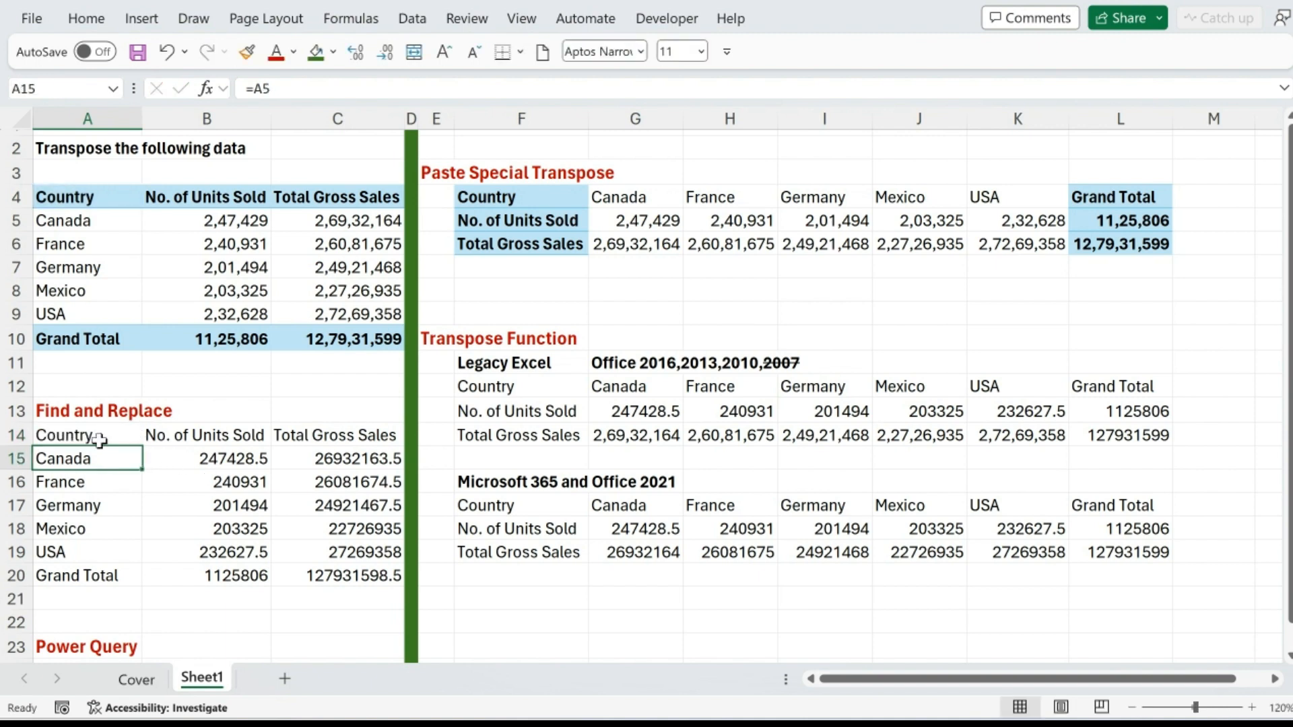
# - Set up a find and replace on A14:C20 with = as the text to find
pyautogui.moveTo(98, 437); pyautogui.dragTo(324, 575)
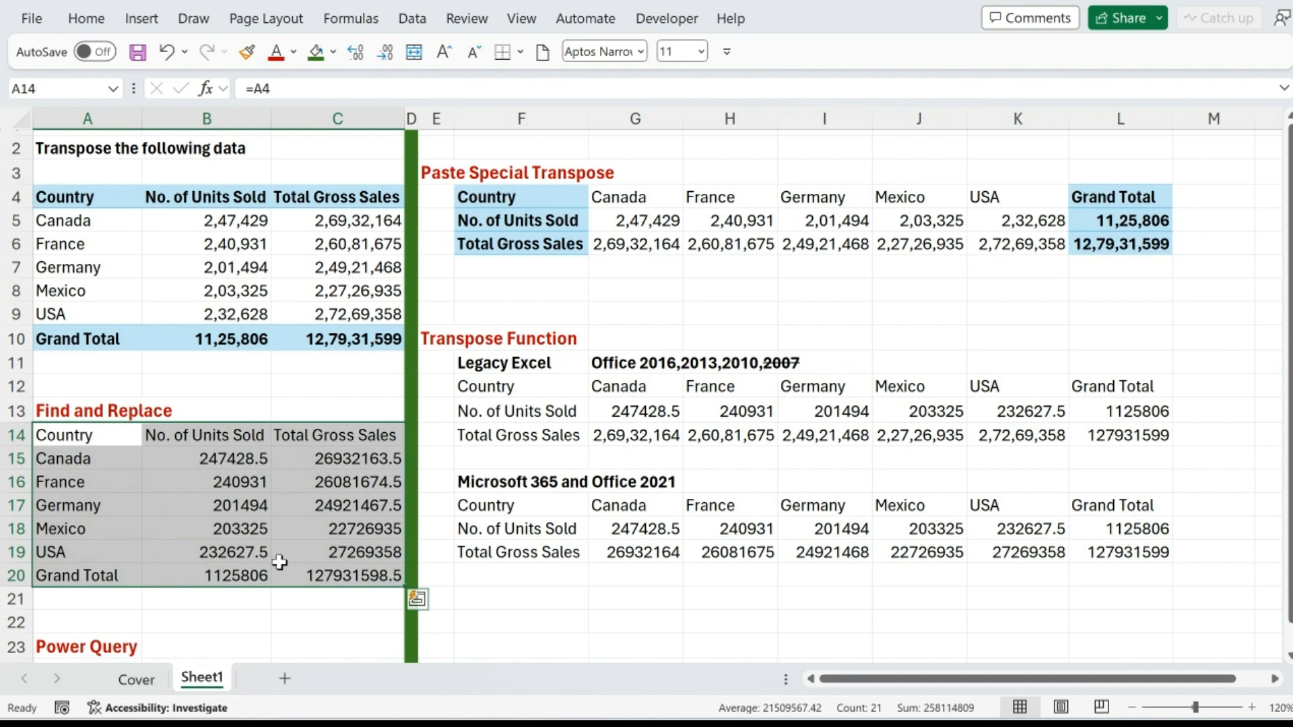
pyautogui.hotkey('ctrl', 'f')
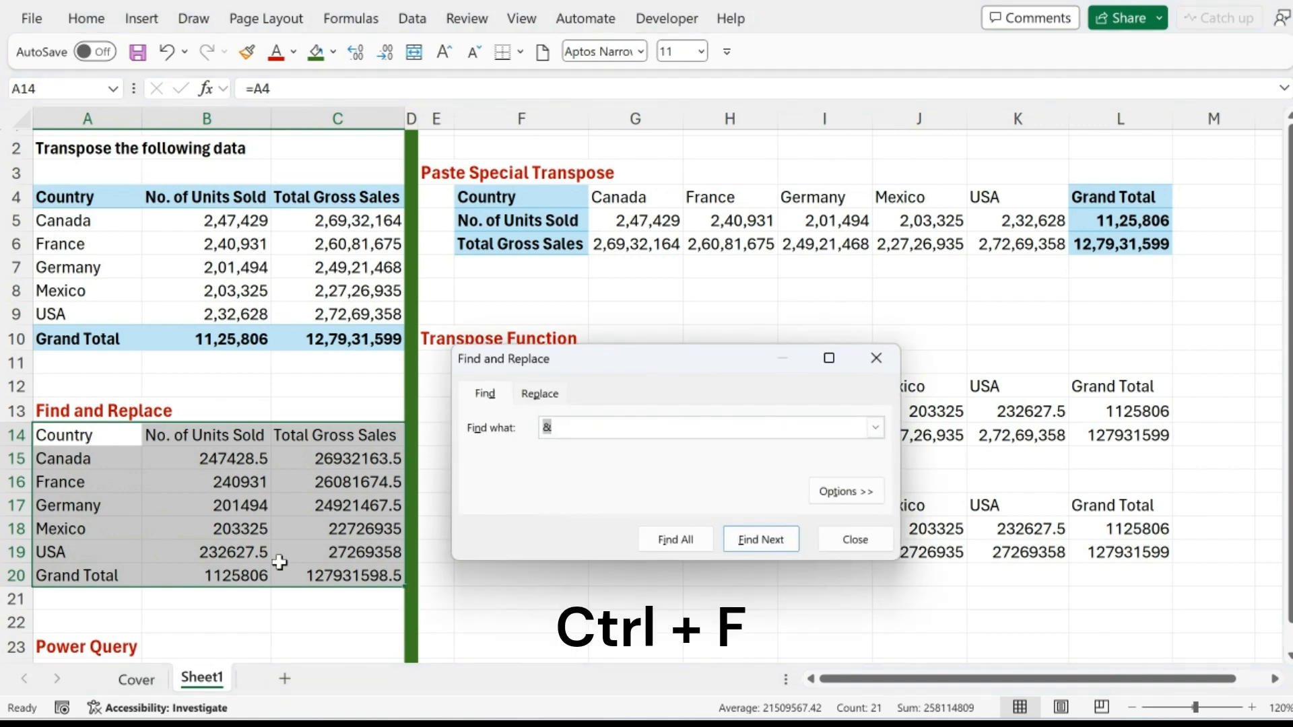
pyautogui.moveTo(522, 366); pyautogui.dragTo(397, 317)
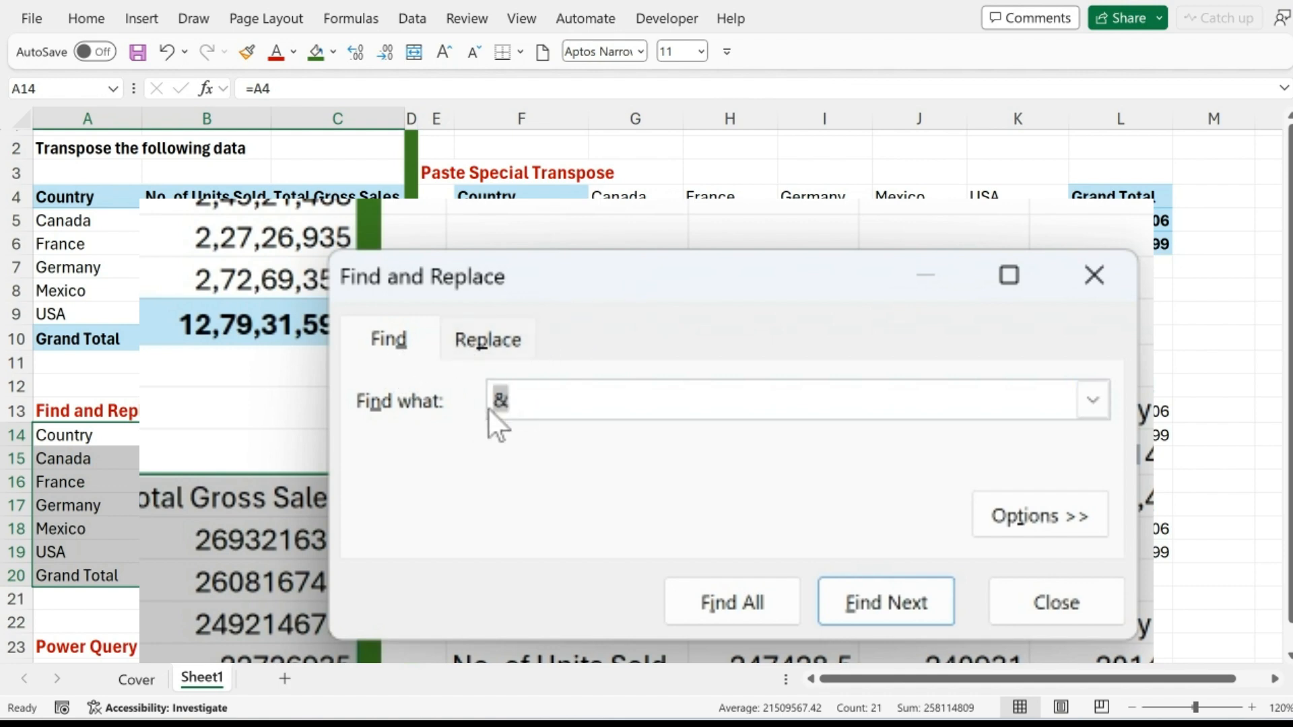
pyautogui.write('=')
pyautogui.click(499, 346)
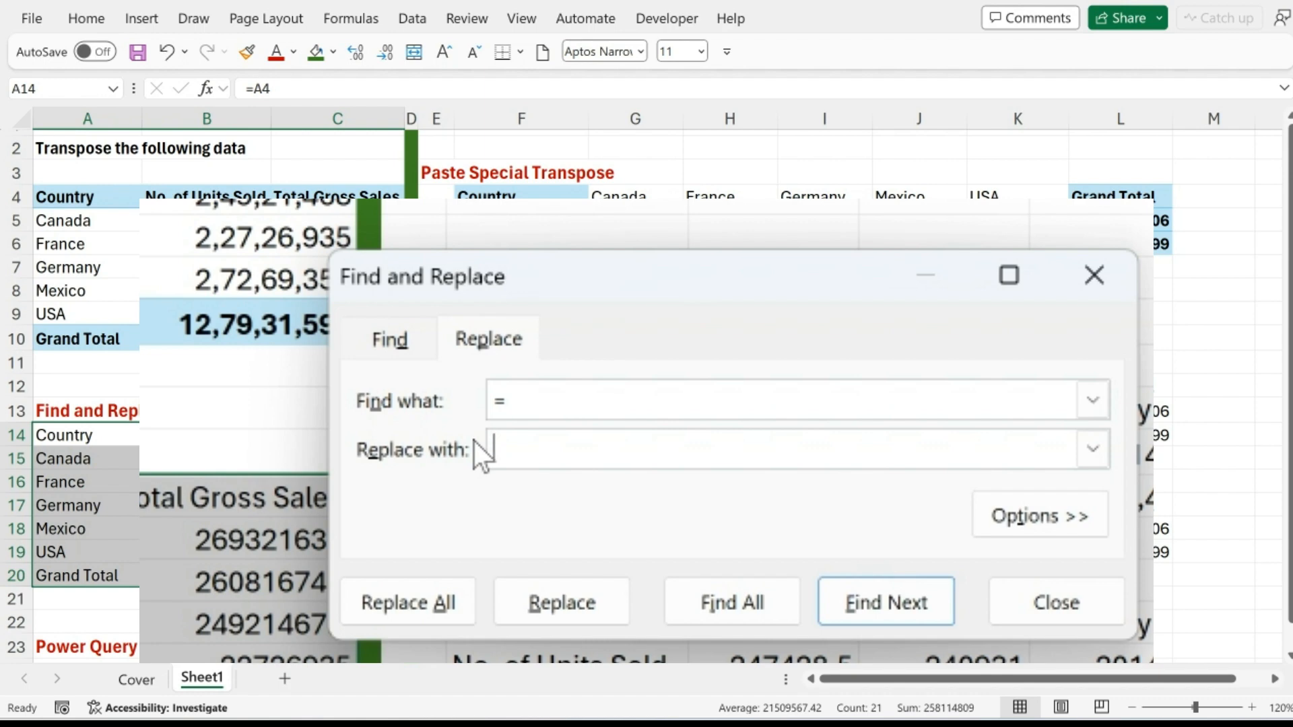
# - Set & as the replacement text and replace every = in A14:C20, closing the dialog
pyautogui.write('*')
pyautogui.press('BackSpace')
pyautogui.write('&')
pyautogui.press('BackSpace')
pyautogui.write('#')
pyautogui.press('BackSpace')
pyautogui.write('&')
pyautogui.click(450, 616)
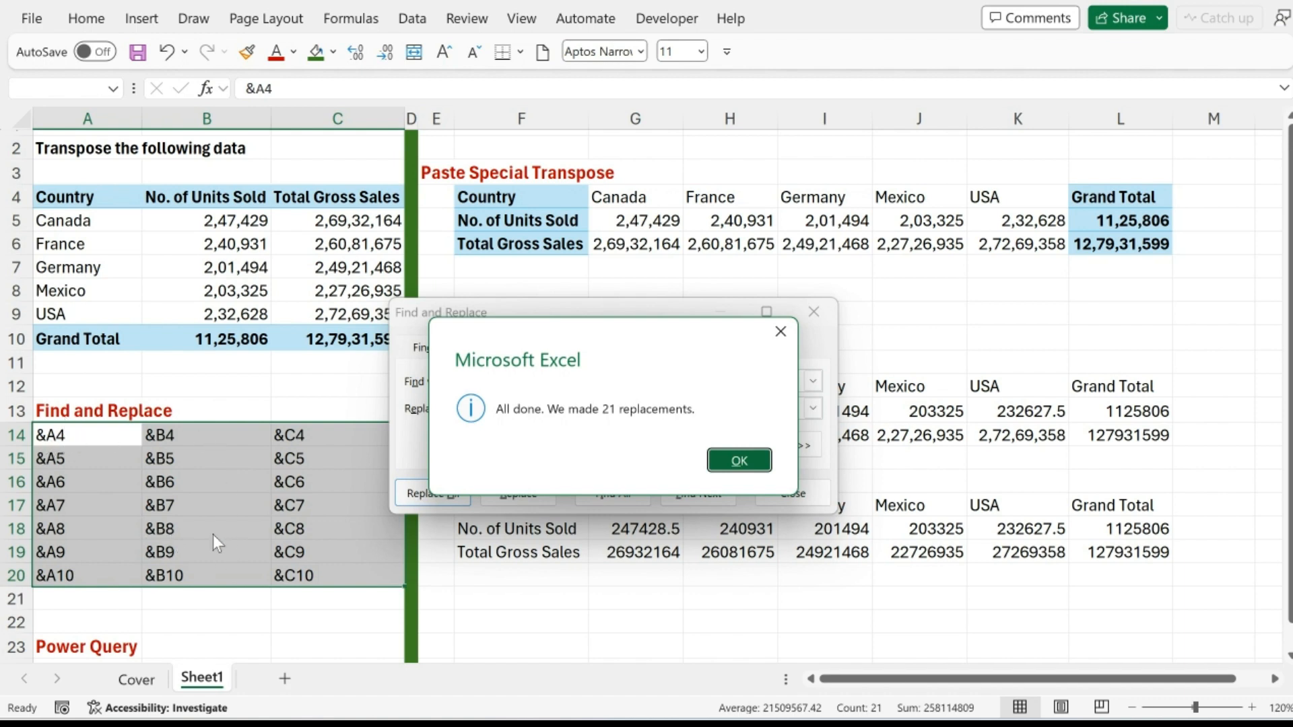
pyautogui.click(731, 464)
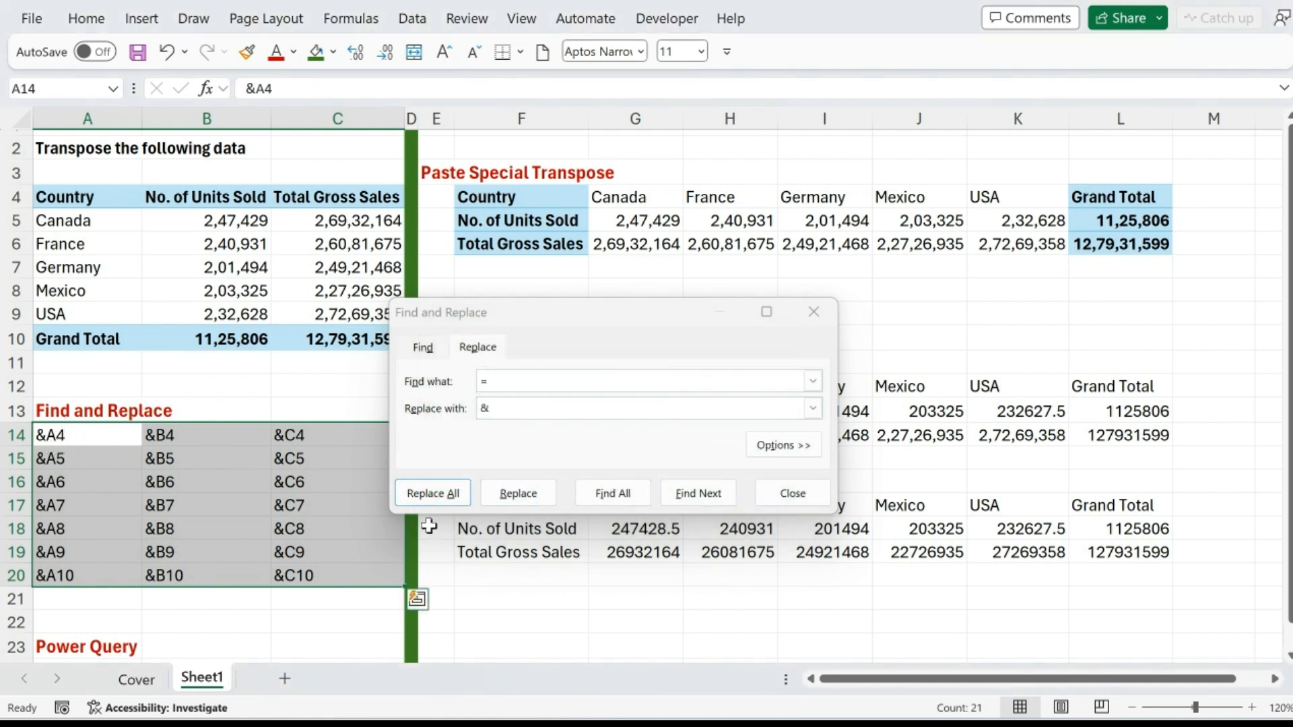
pyautogui.click(788, 496)
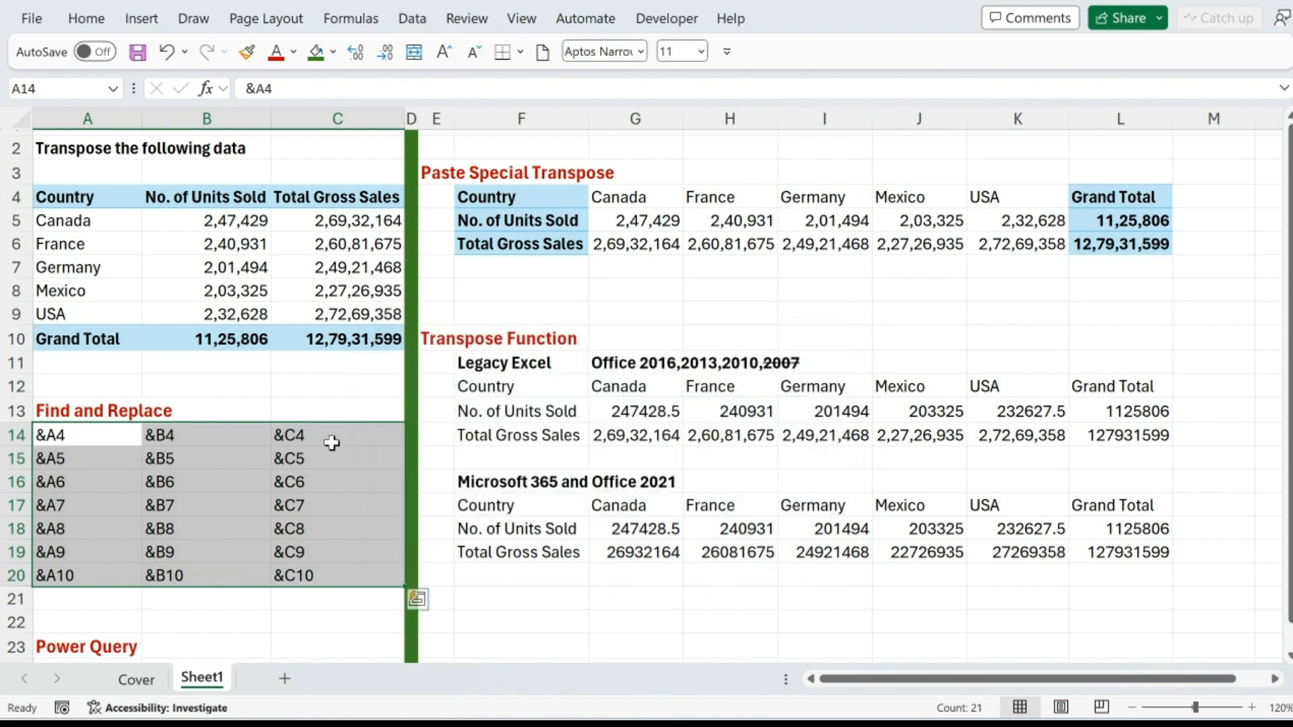
pyautogui.scroll(-3, 572, 404)
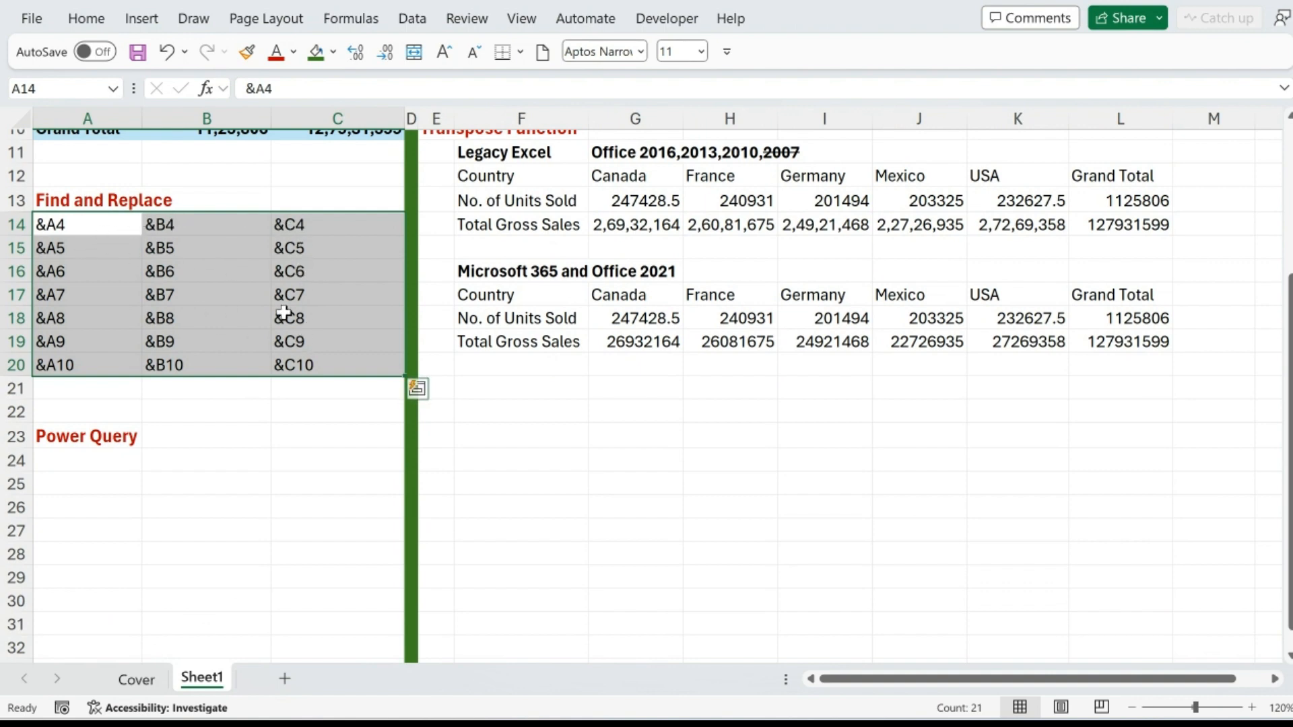
# - Copy the placeholder references in A14:C20 and paste them transposed at F22 with Paste Special
pyautogui.hotkey('ctrl', 'c')
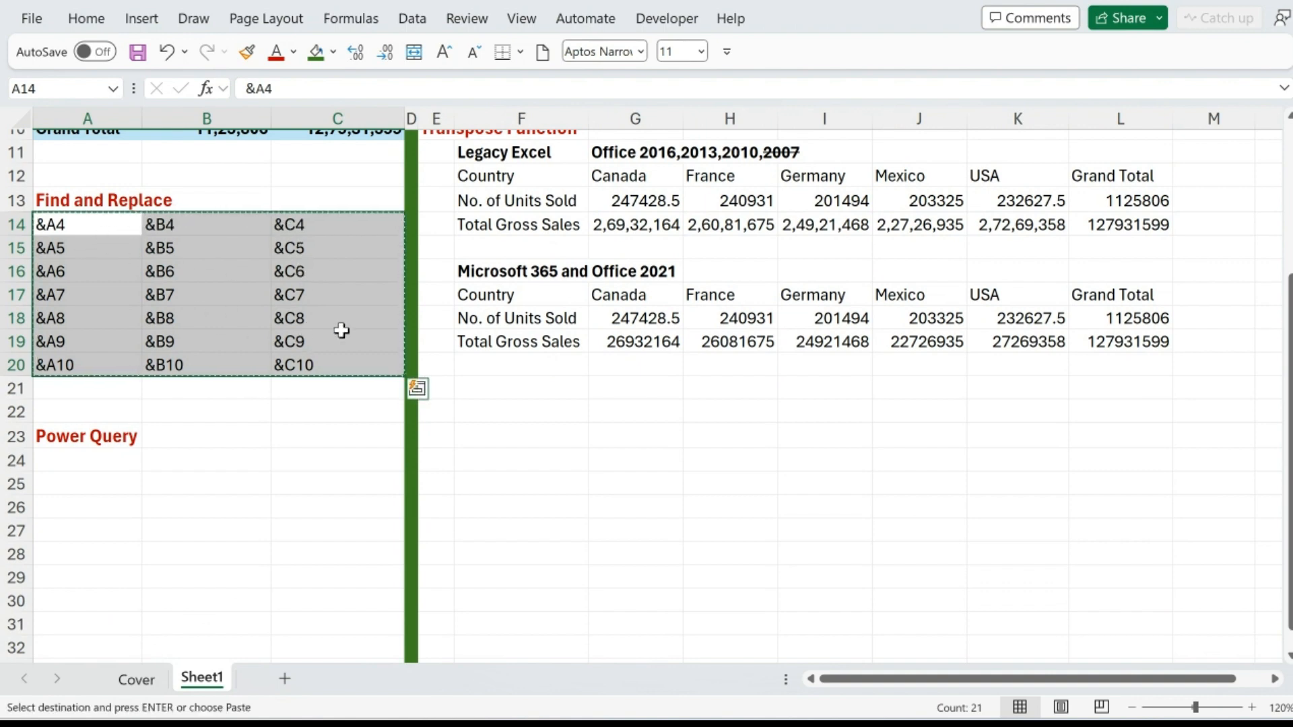
pyautogui.click(497, 413)
pyautogui.scroll(2, 566, 225)
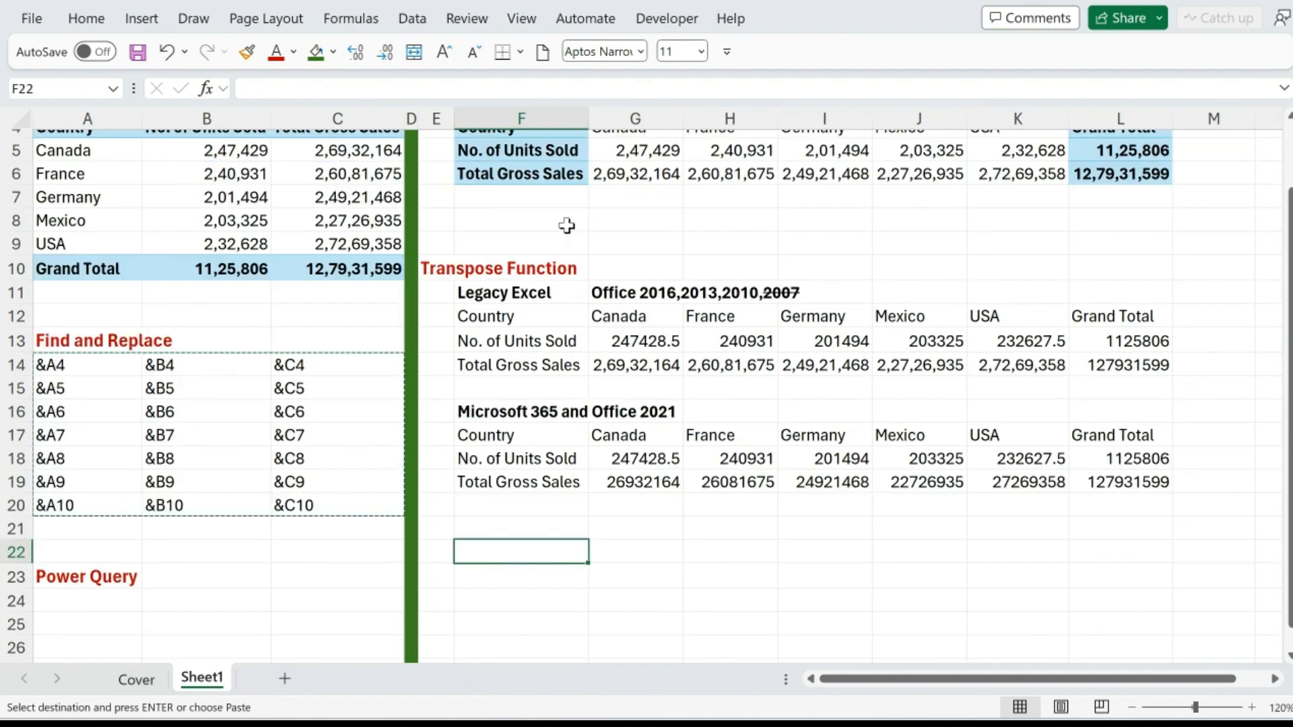
pyautogui.scroll(-2, 517, 470)
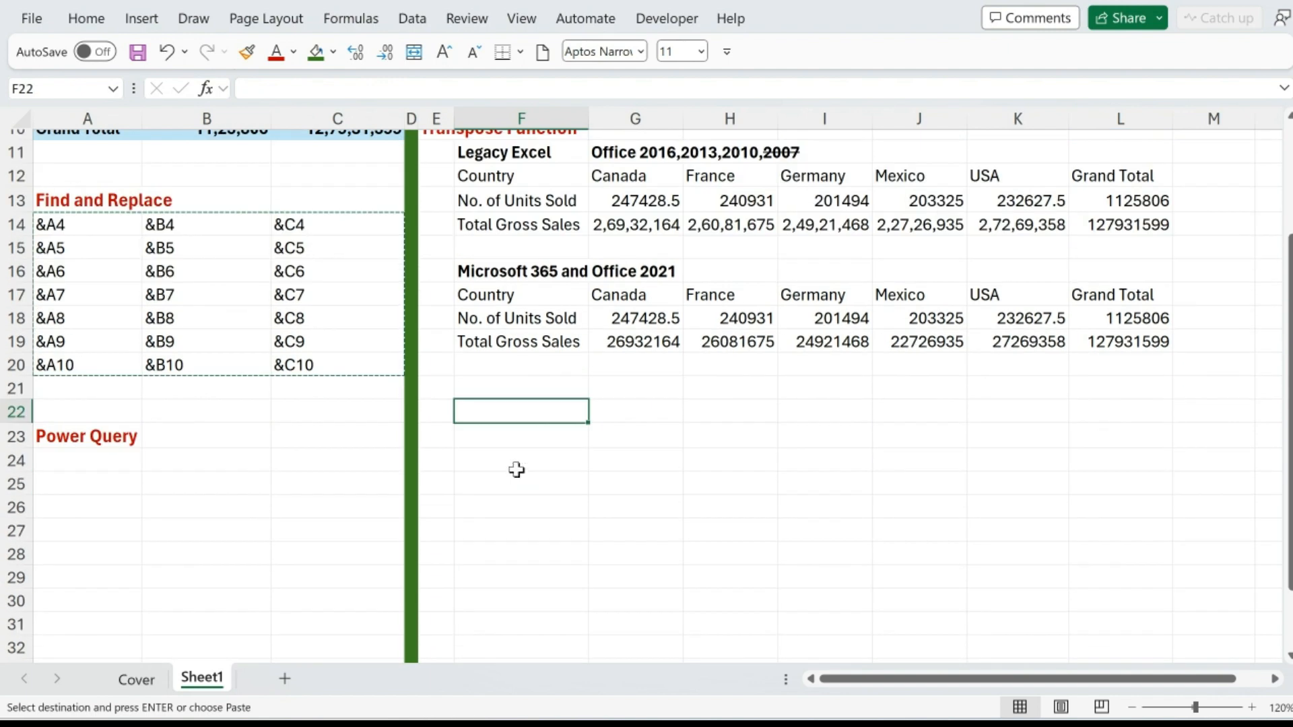
pyautogui.rightClick(500, 413)
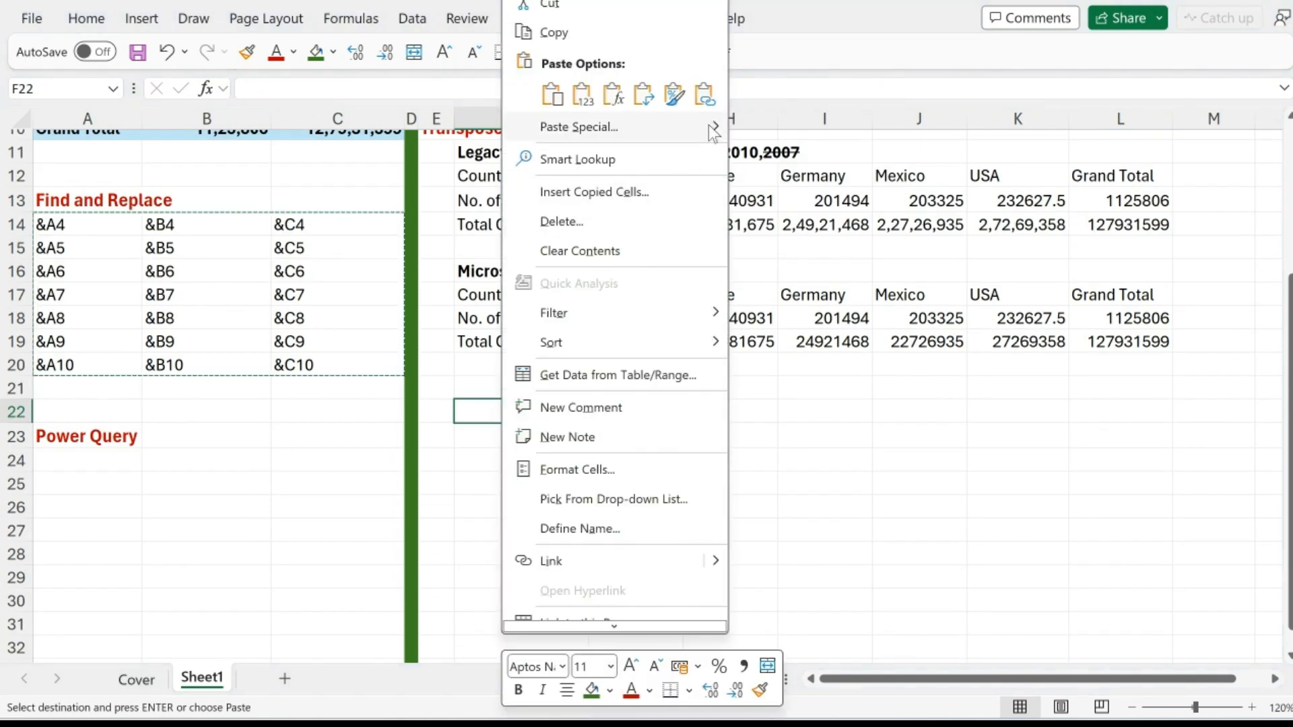
pyautogui.moveTo(708, 124)
pyautogui.click(797, 343)
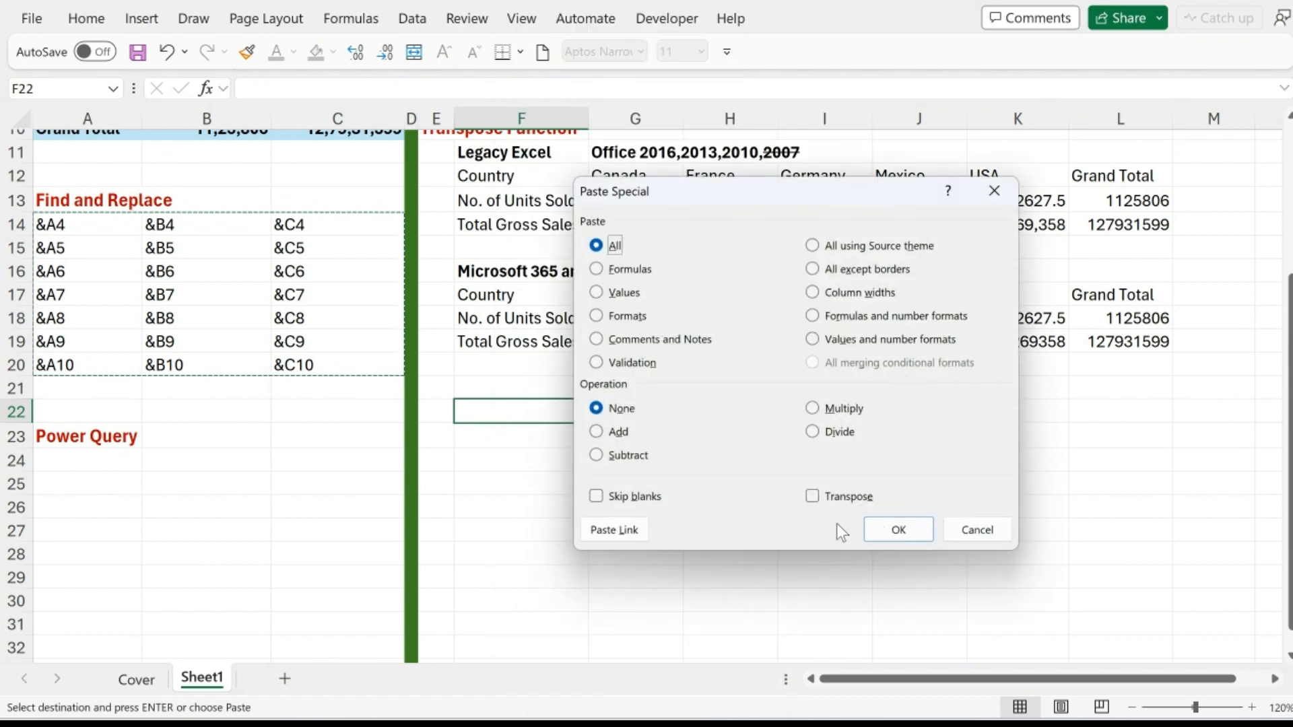
pyautogui.click(815, 499)
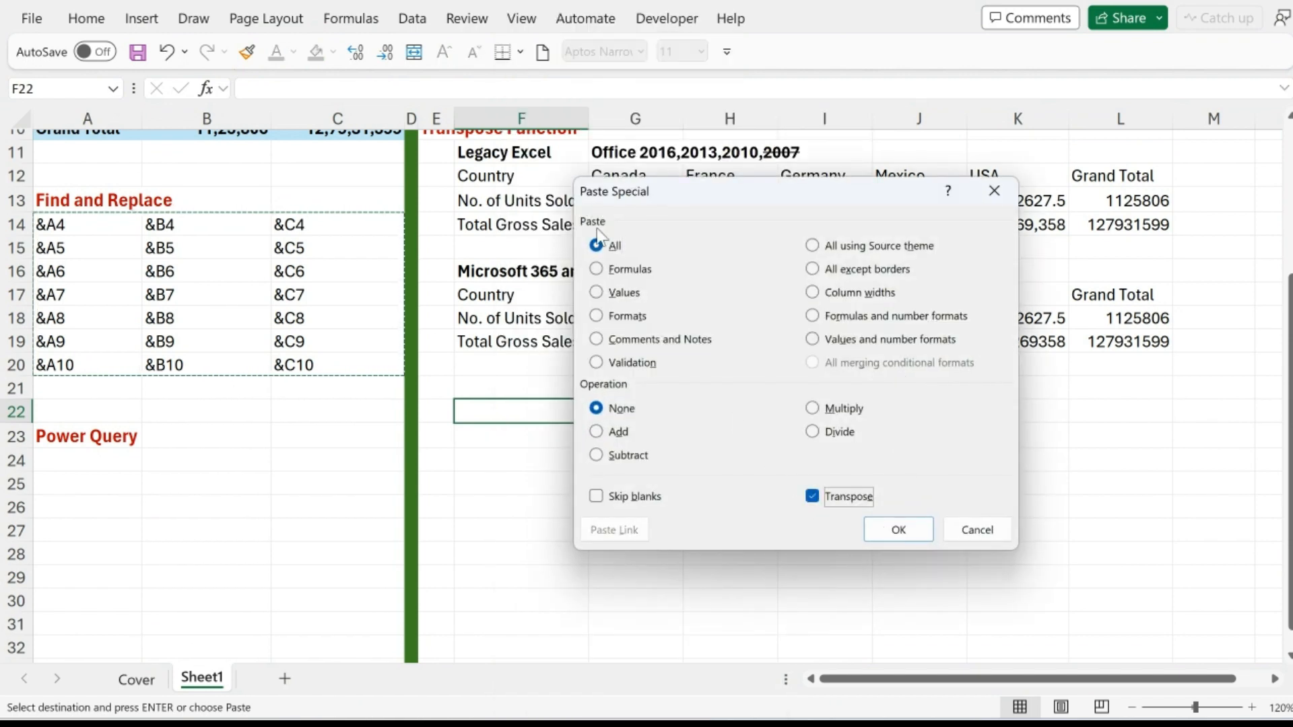
pyautogui.click(882, 530)
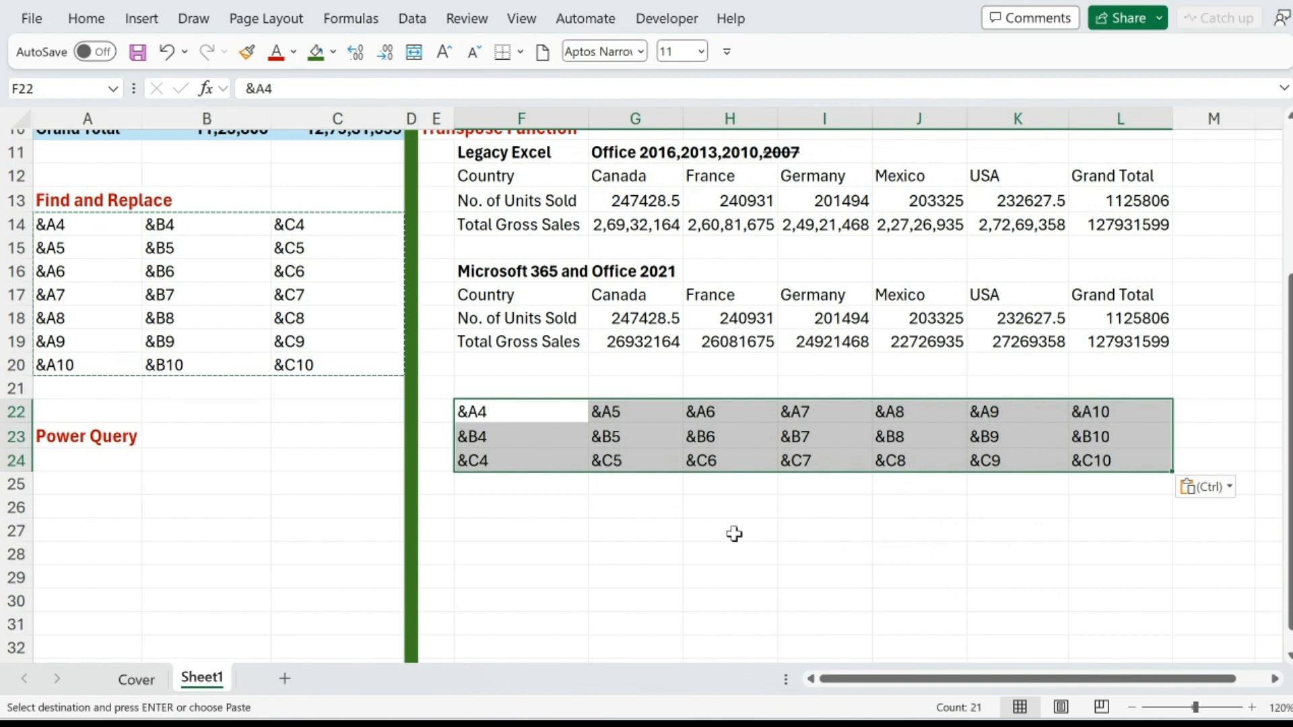
# - Replace every & with = in the transposed range F22:L24 and close the Find and Replace dialog
pyautogui.hotkey('ctrl', 'f')
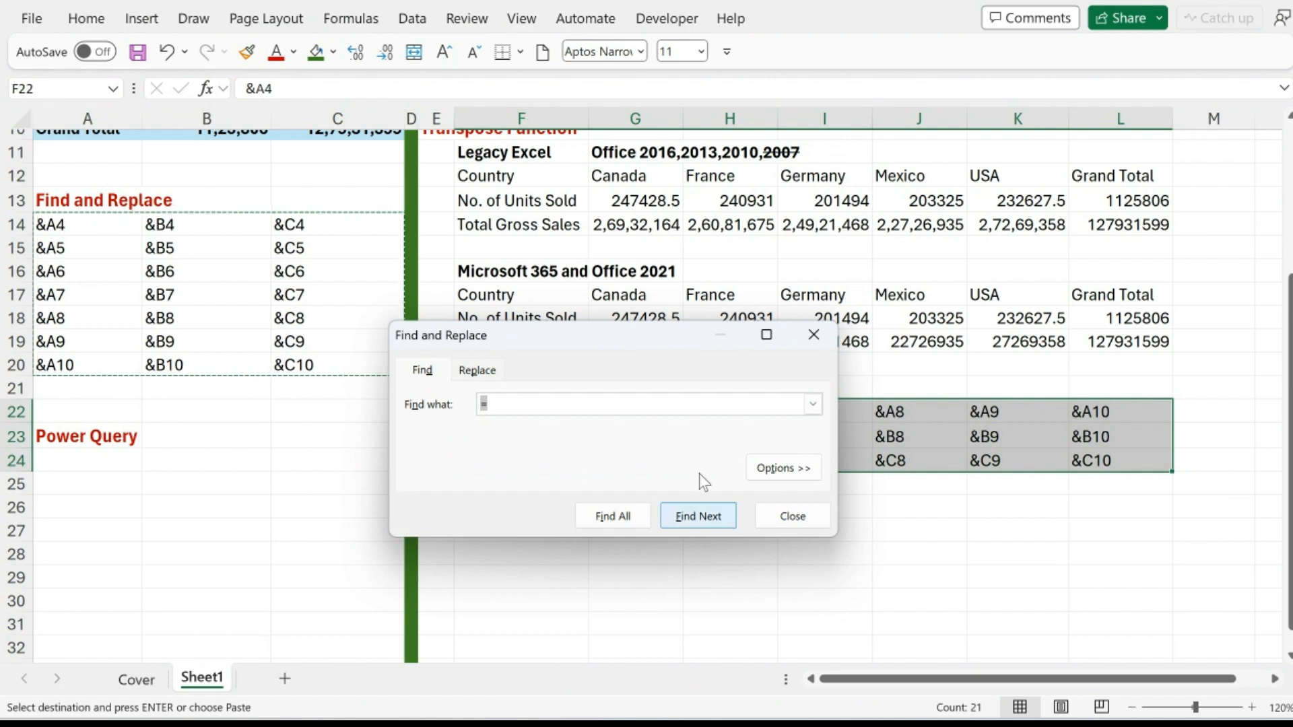
pyautogui.click(484, 418)
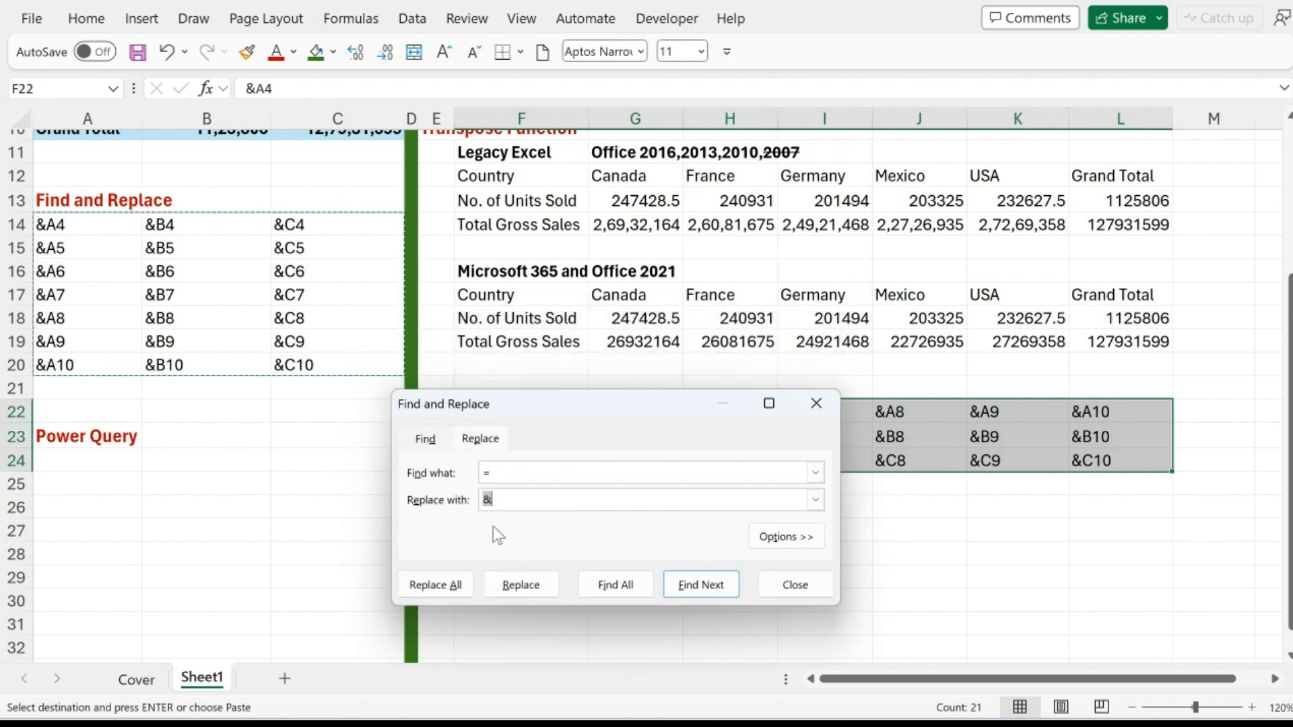
pyautogui.click(494, 472)
pyautogui.press('BackSpace')
pyautogui.write('&')
pyautogui.click(524, 500)
pyautogui.click(445, 585)
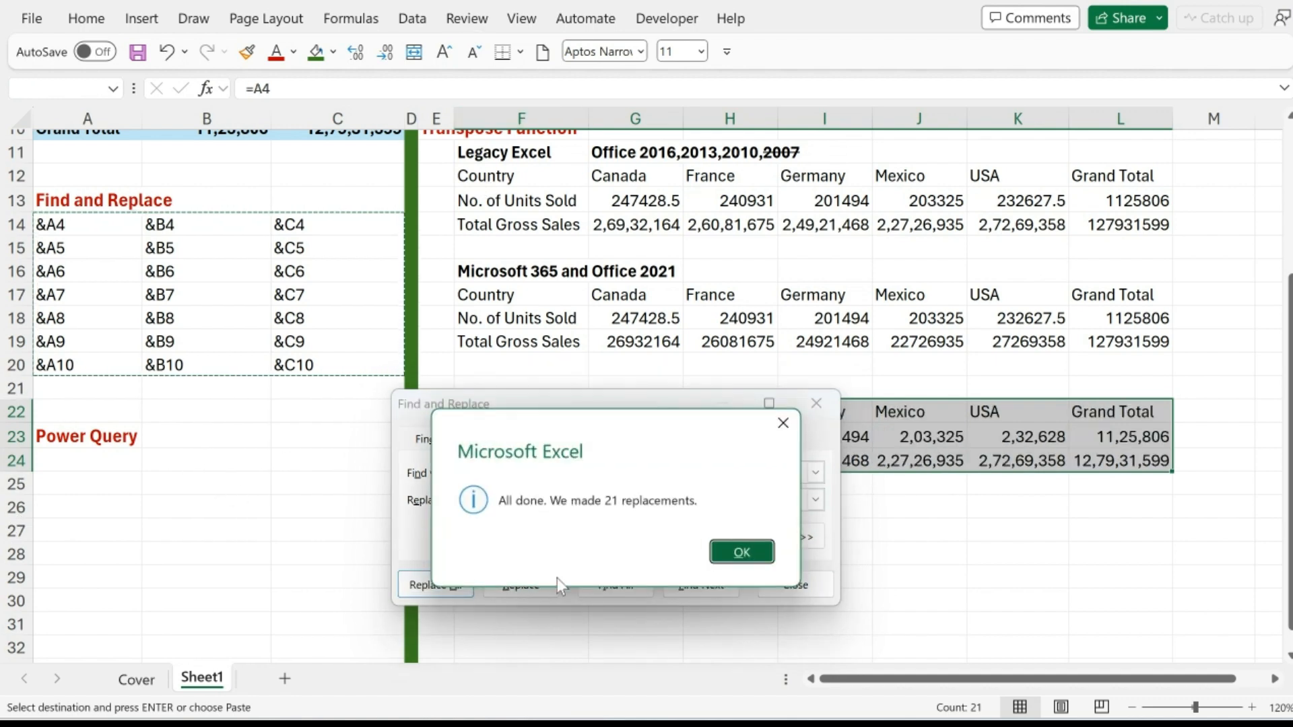
pyautogui.click(742, 554)
pyautogui.click(775, 586)
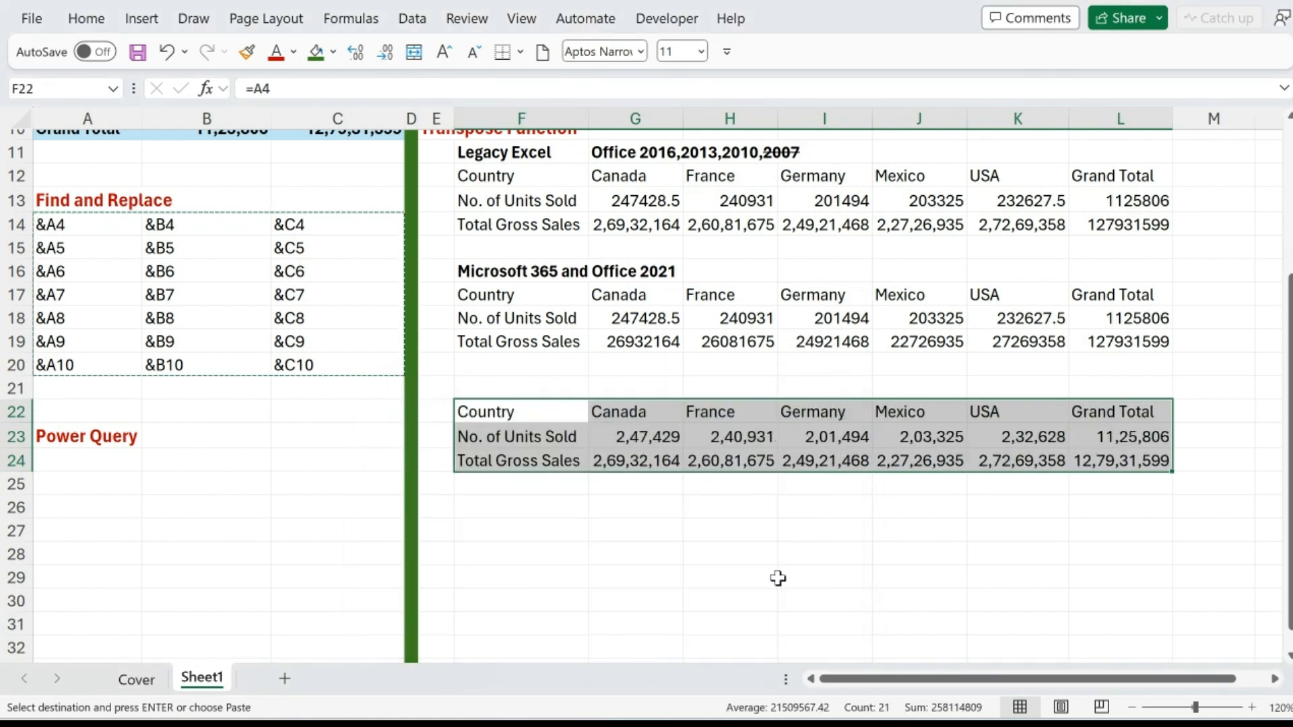
pyautogui.scroll(1, 983, 523)
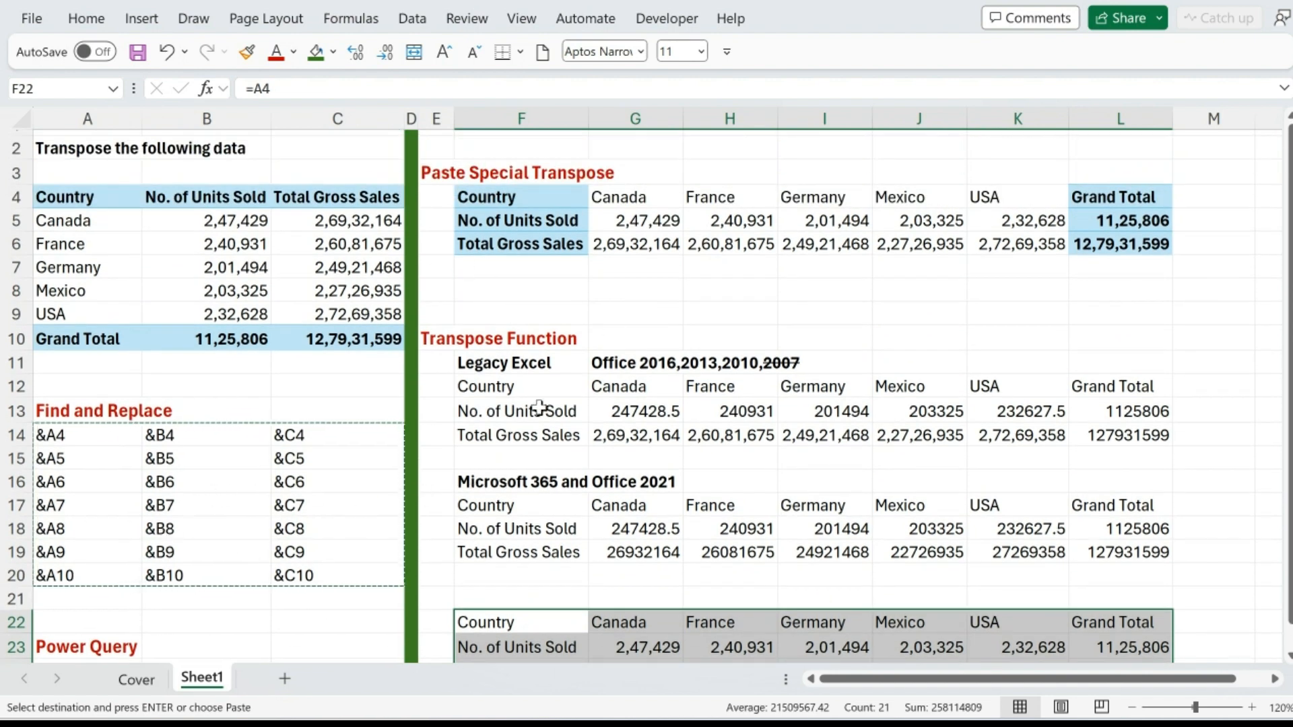
pyautogui.moveTo(539, 385); pyautogui.dragTo(1048, 429)
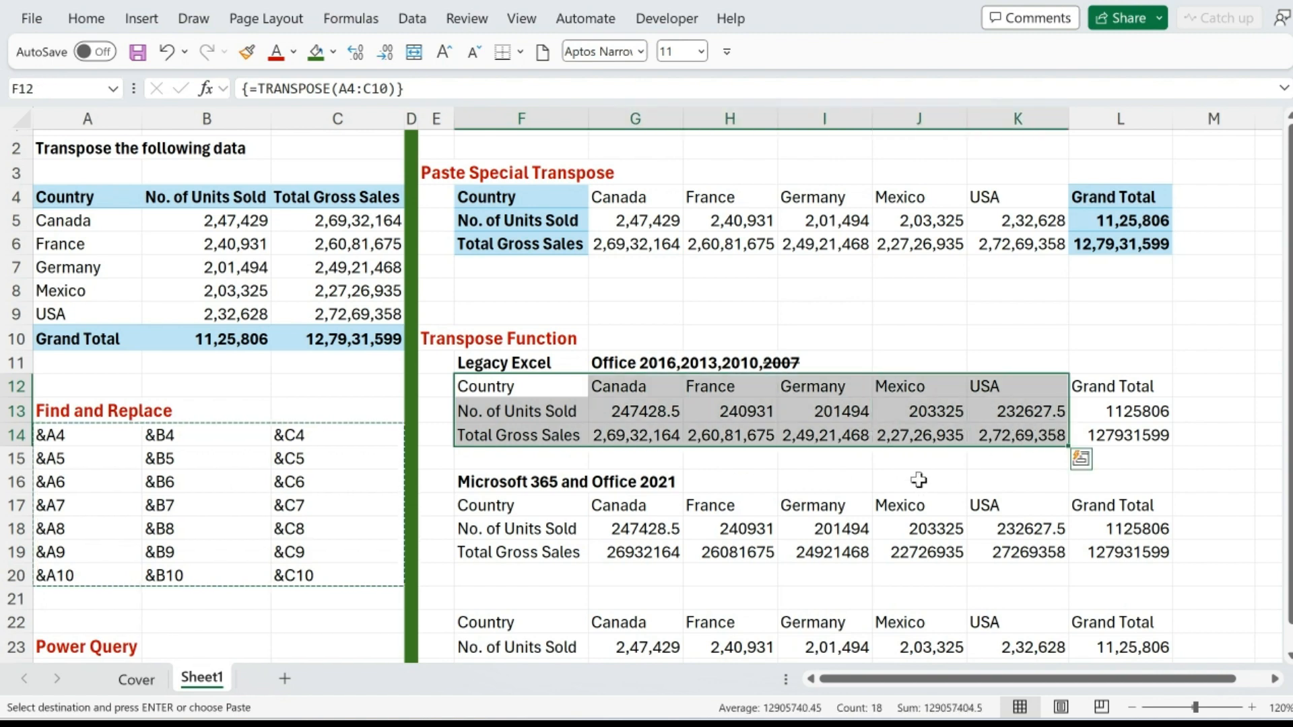
pyautogui.scroll(-2, 741, 436)
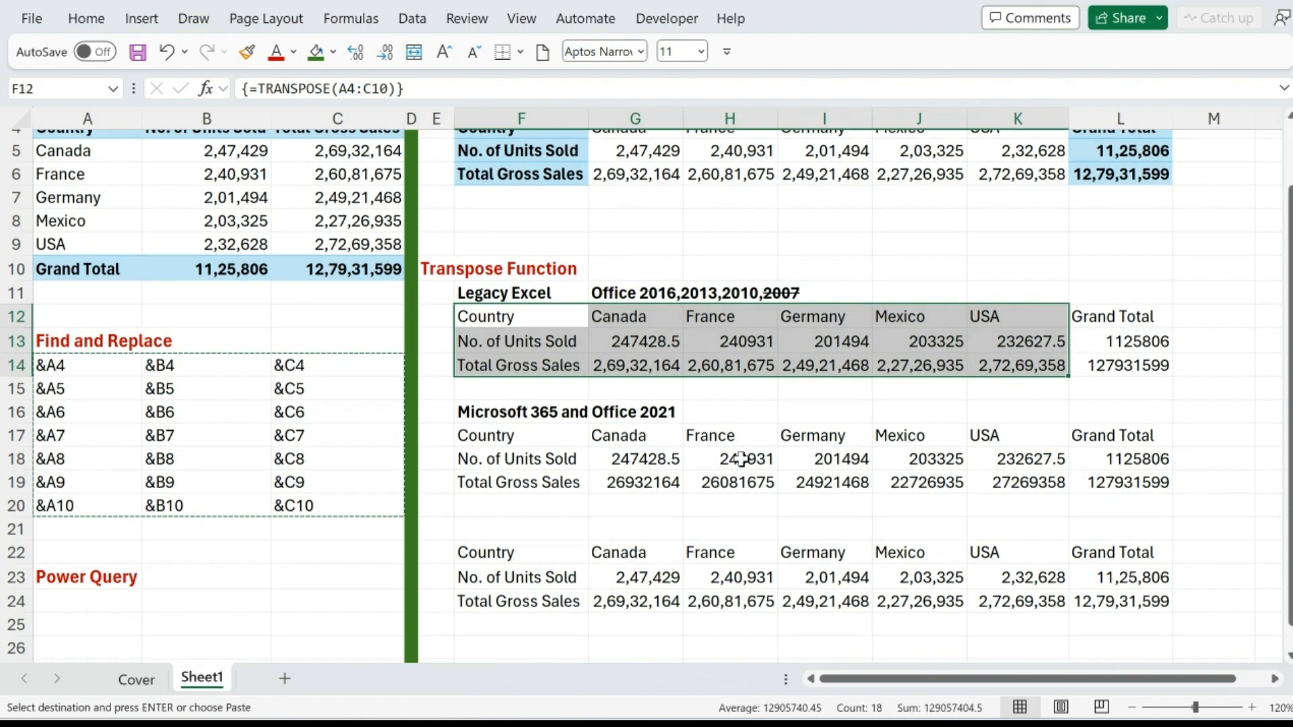
pyautogui.moveTo(539, 483); pyautogui.dragTo(1100, 524)
pyautogui.scroll(2, 260, 378)
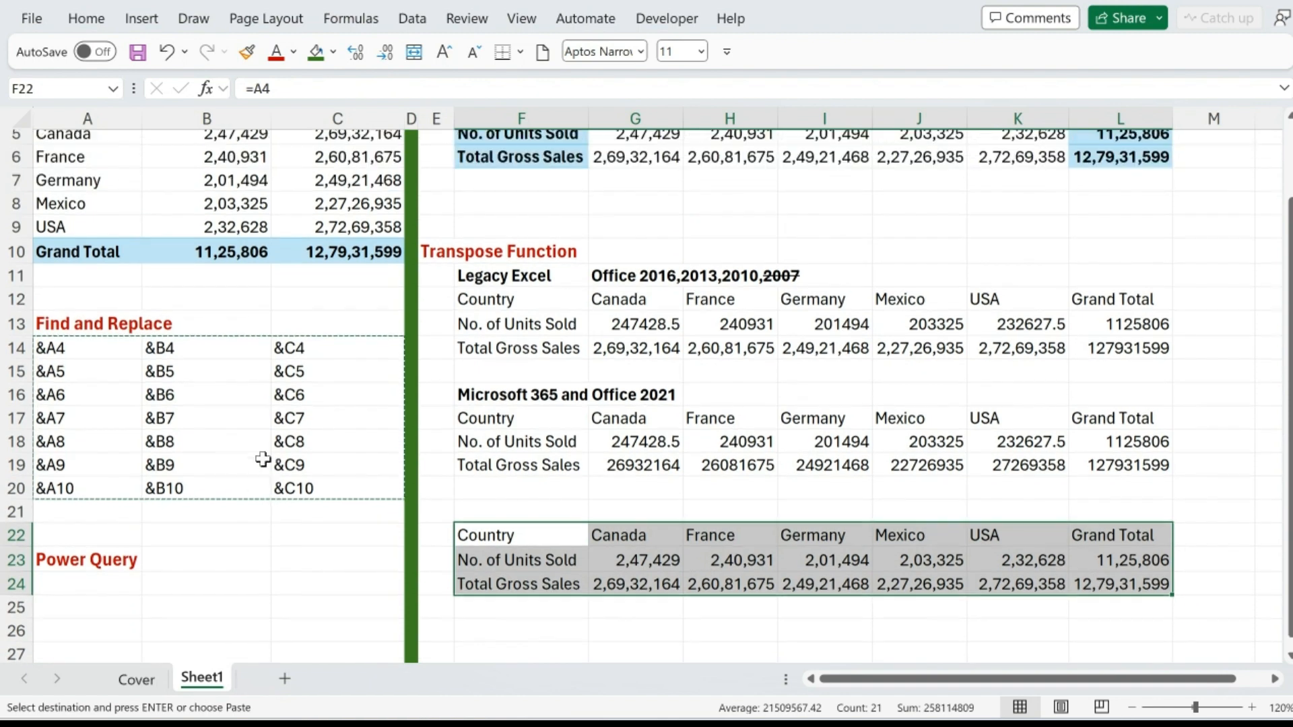
# - Enter the note "Microsoft 2016 onwards" in A24, below the Power Query heading
pyautogui.scroll(-4, 260, 456)
pyautogui.moveTo(65, 364); pyautogui.dragTo(235, 370)
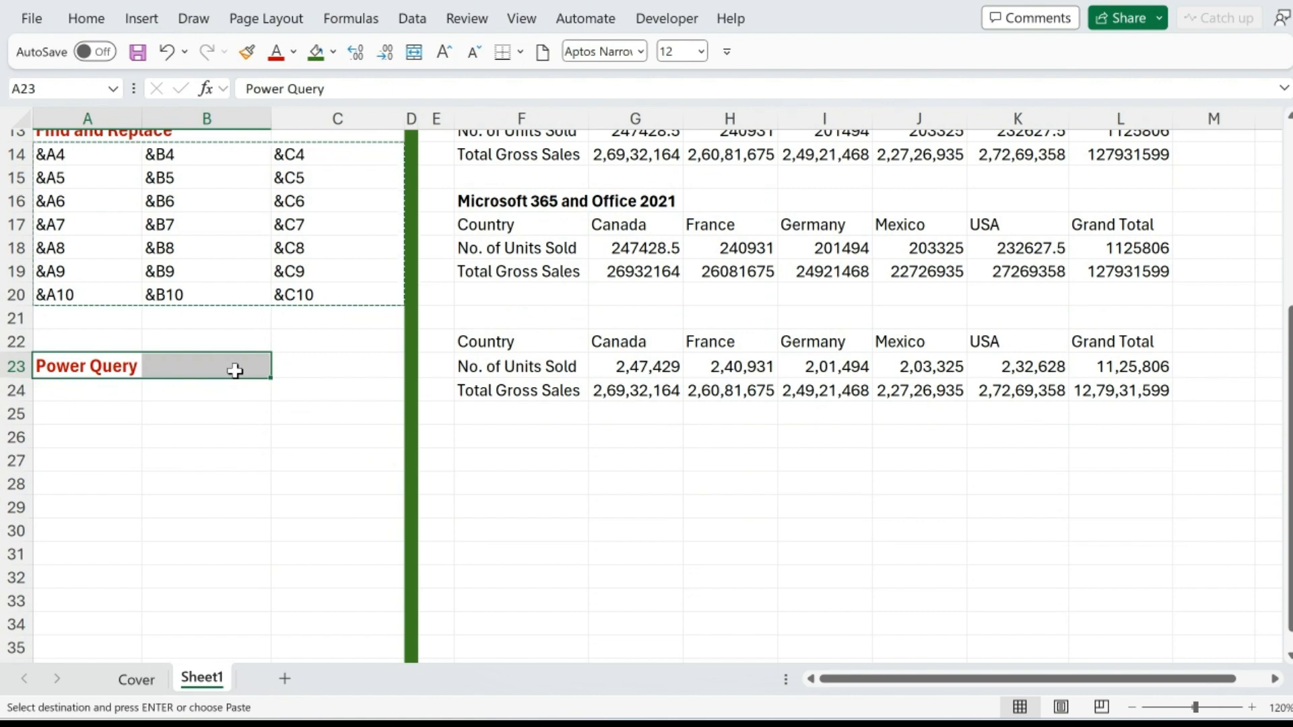
pyautogui.click(131, 392)
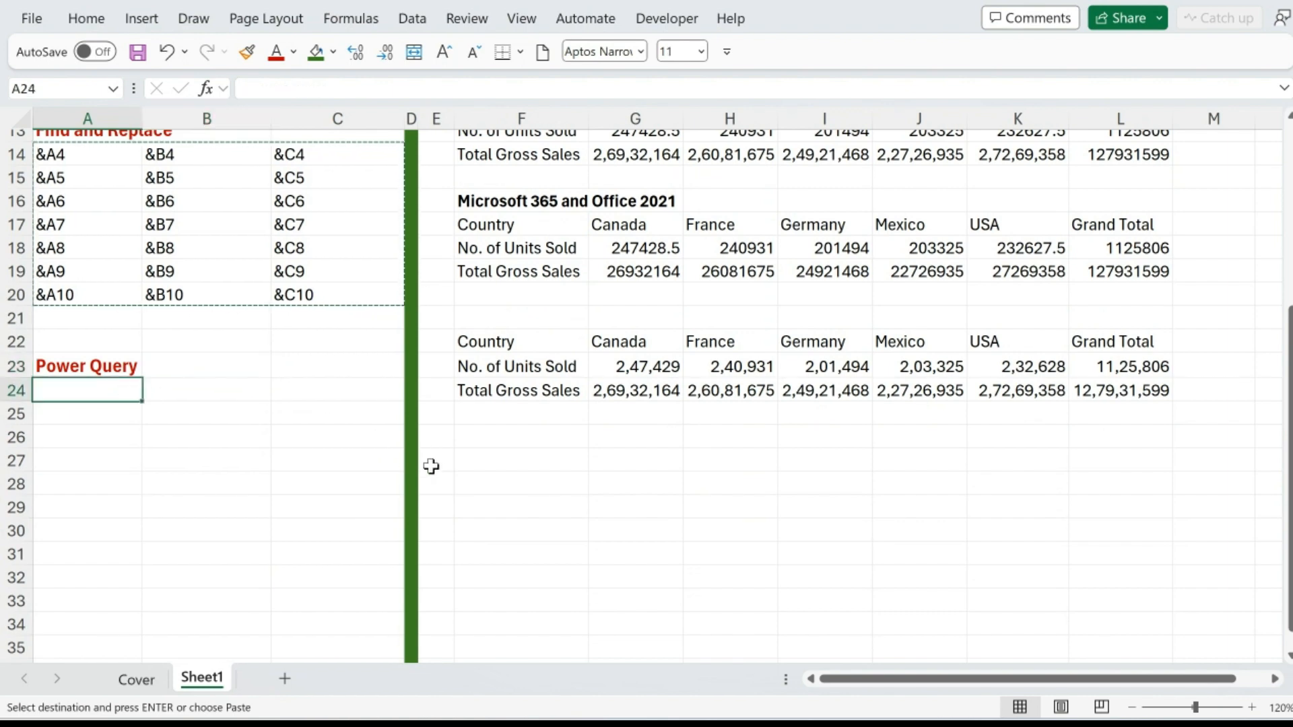
pyautogui.write('Mic')
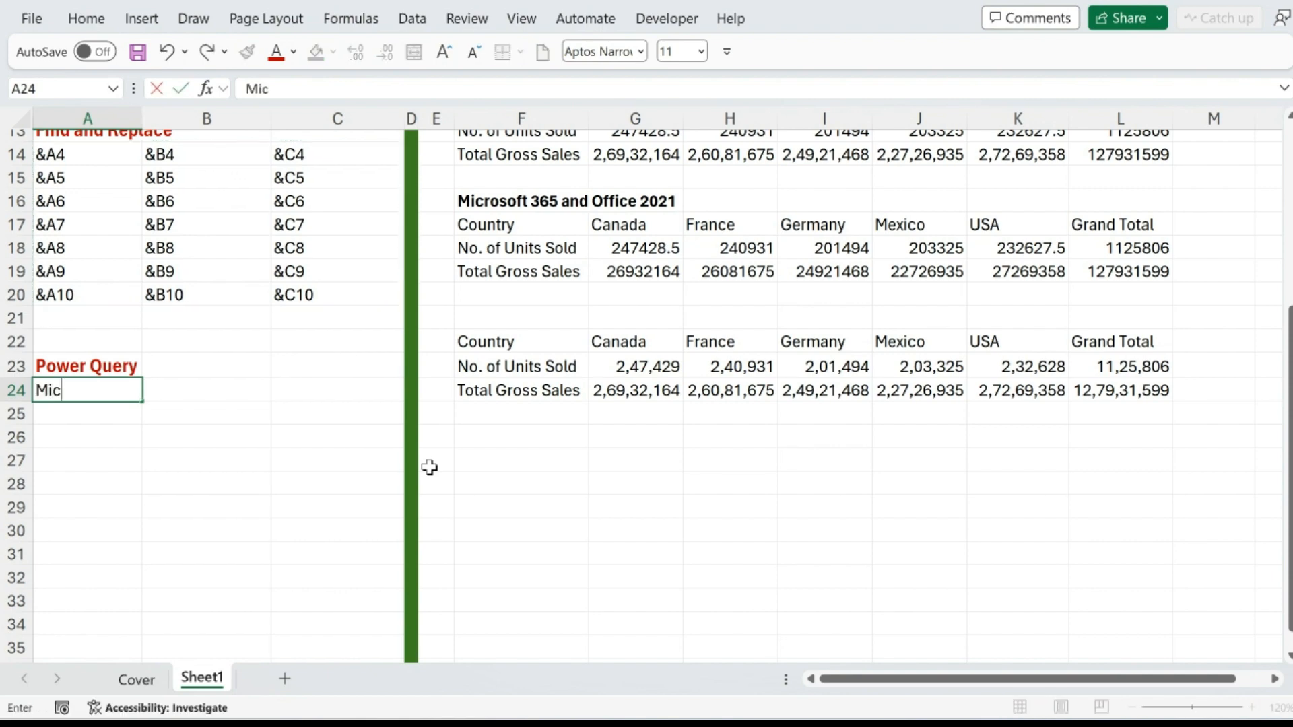
pyautogui.write('rosoft 2016')
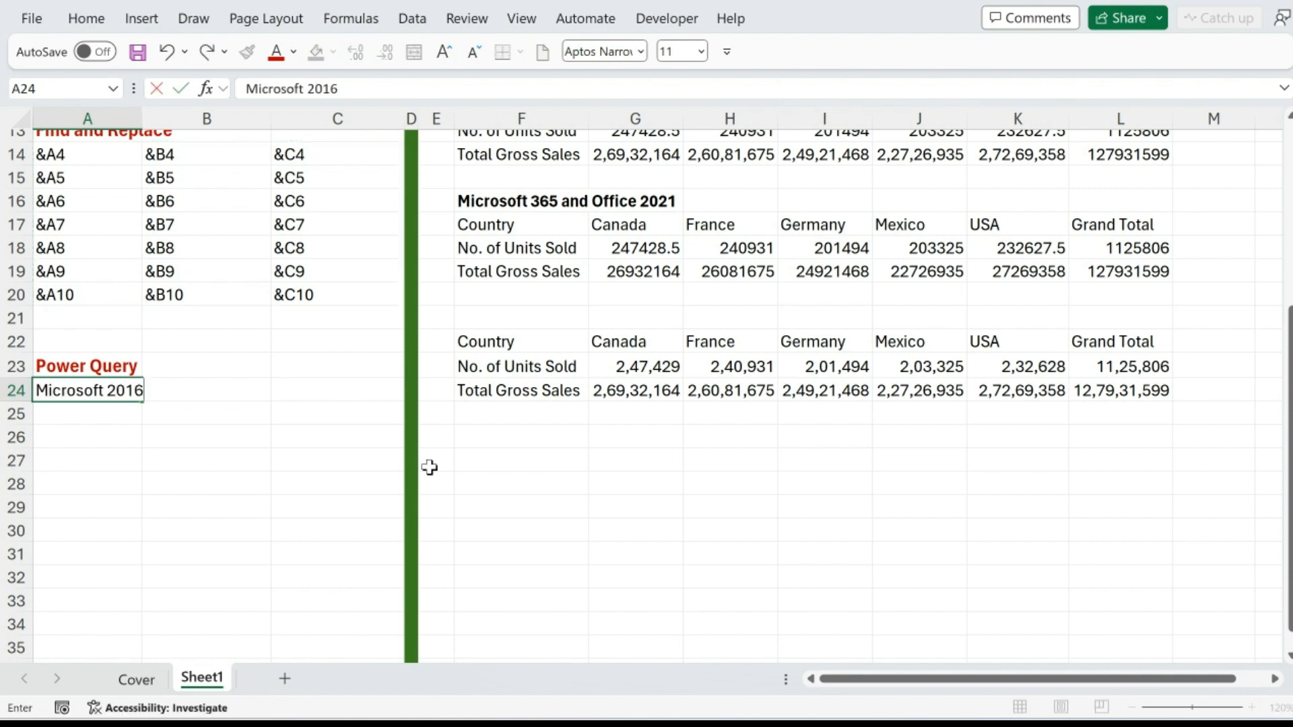
pyautogui.write(' onwards')
pyautogui.press('Return')
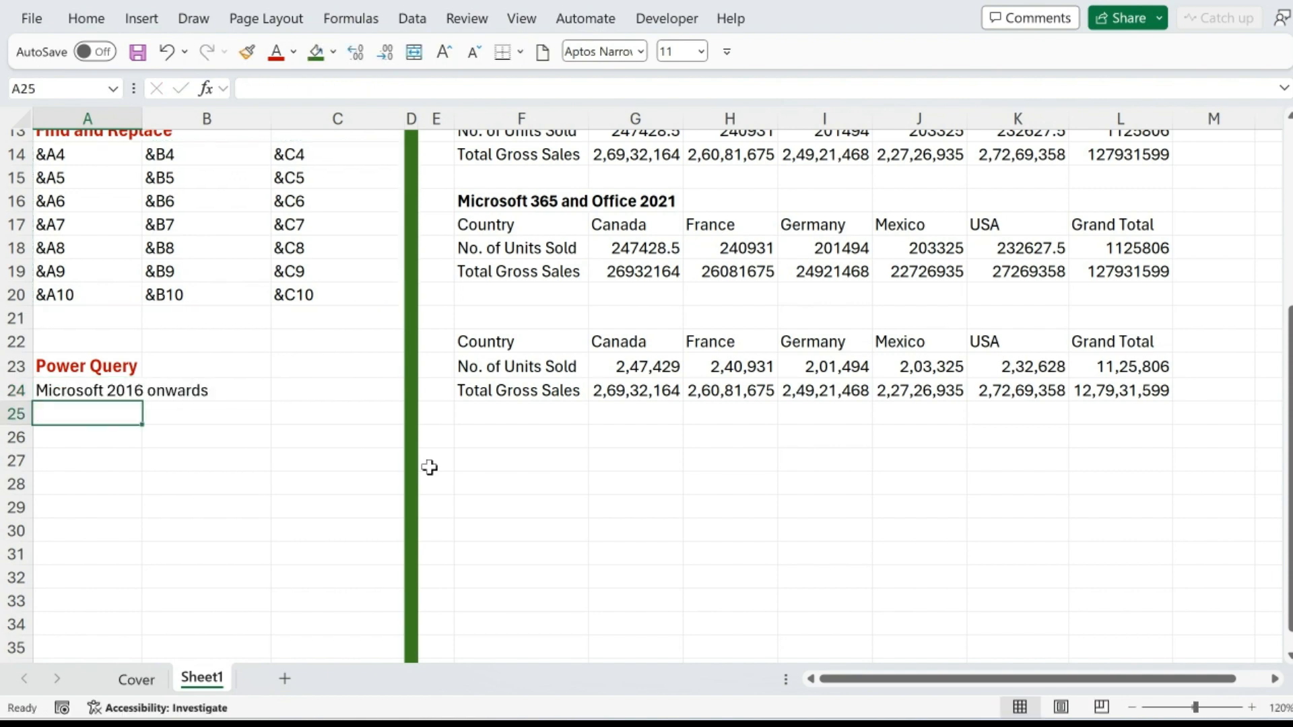
# - Enter the note "2013 version - add-in" in A25, below the Microsoft 2016 note
pyautogui.press('Up')
pyautogui.press('Down')
pyautogui.write('2013 verso')
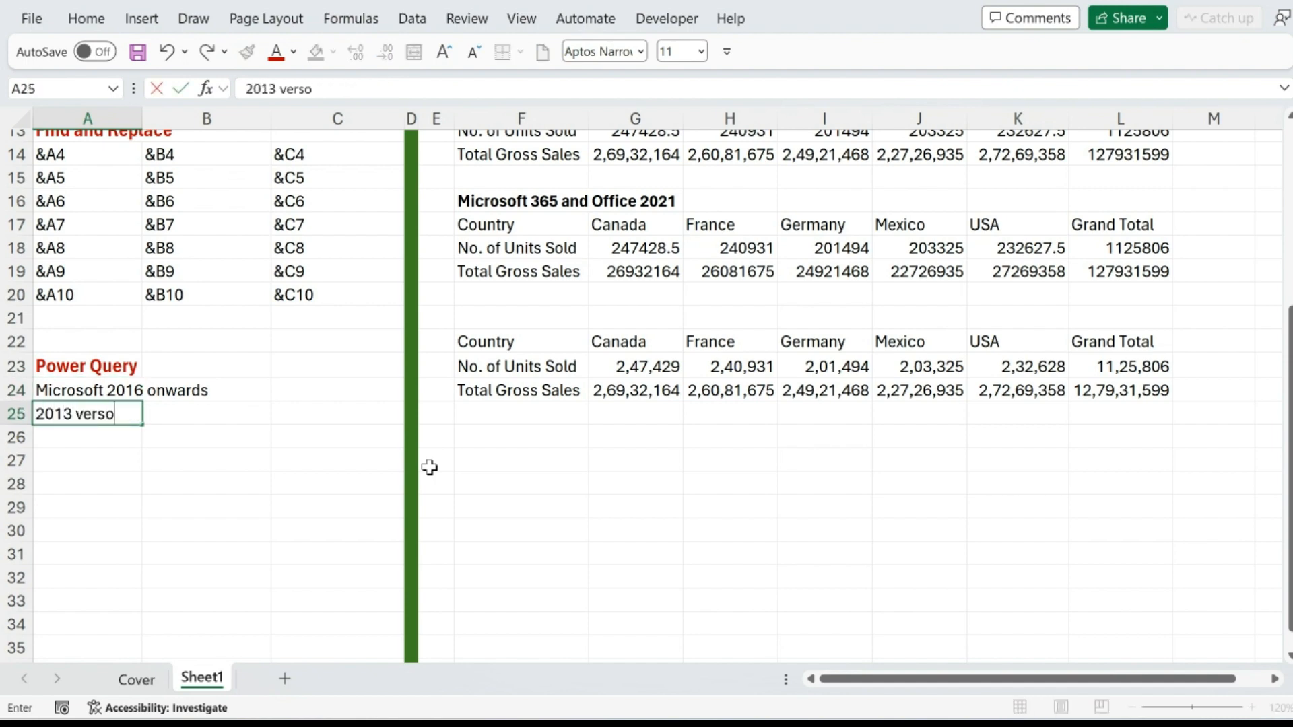
pyautogui.press('BackSpace')
pyautogui.write('ion - add-in')
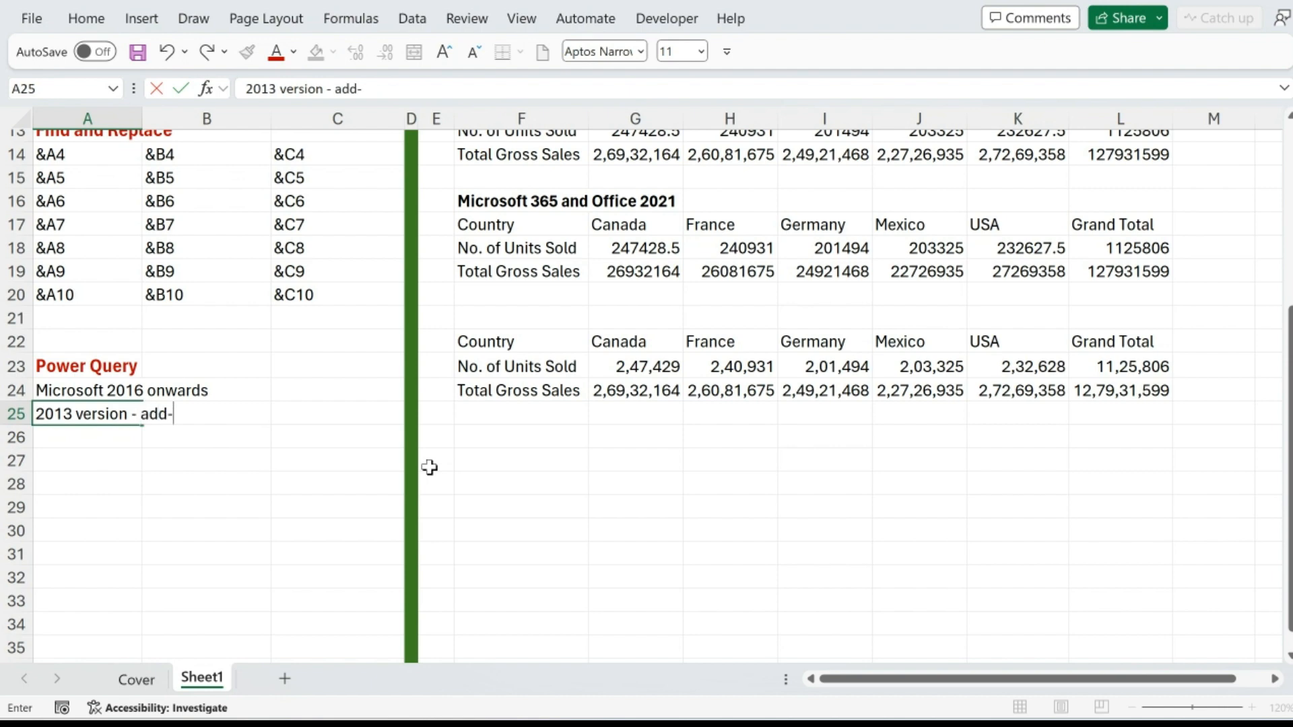
pyautogui.press('Return')
pyautogui.press('Up')
pyautogui.press('Up')
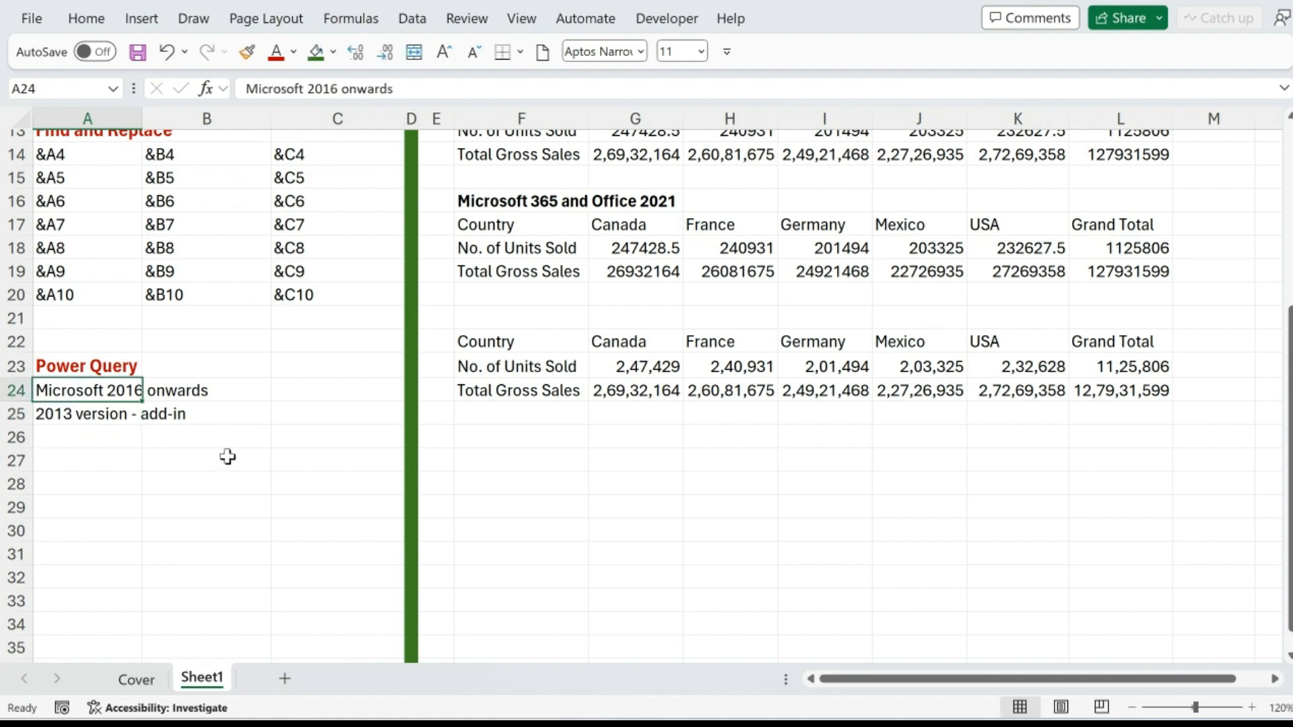
# - Select the original country sales table A4:C10, including its headers and Grand Total row
pyautogui.scroll(3, 227, 457)
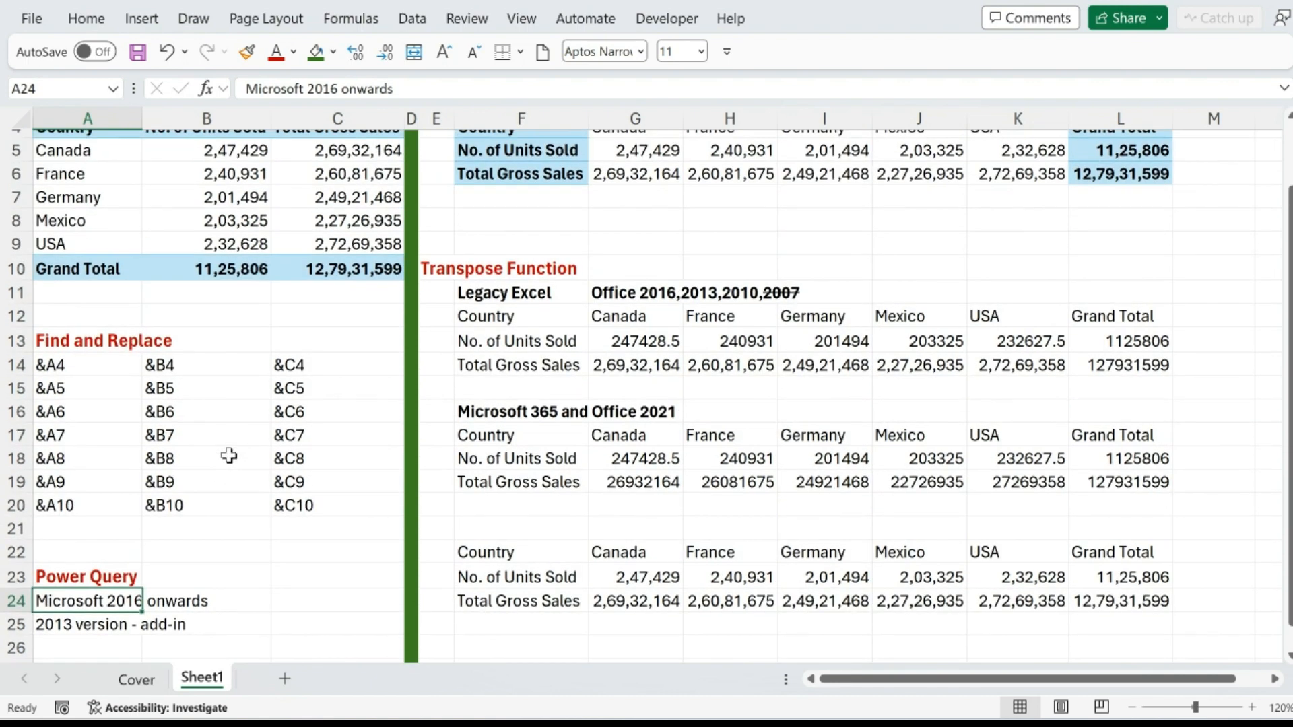
pyautogui.scroll(1, 230, 458)
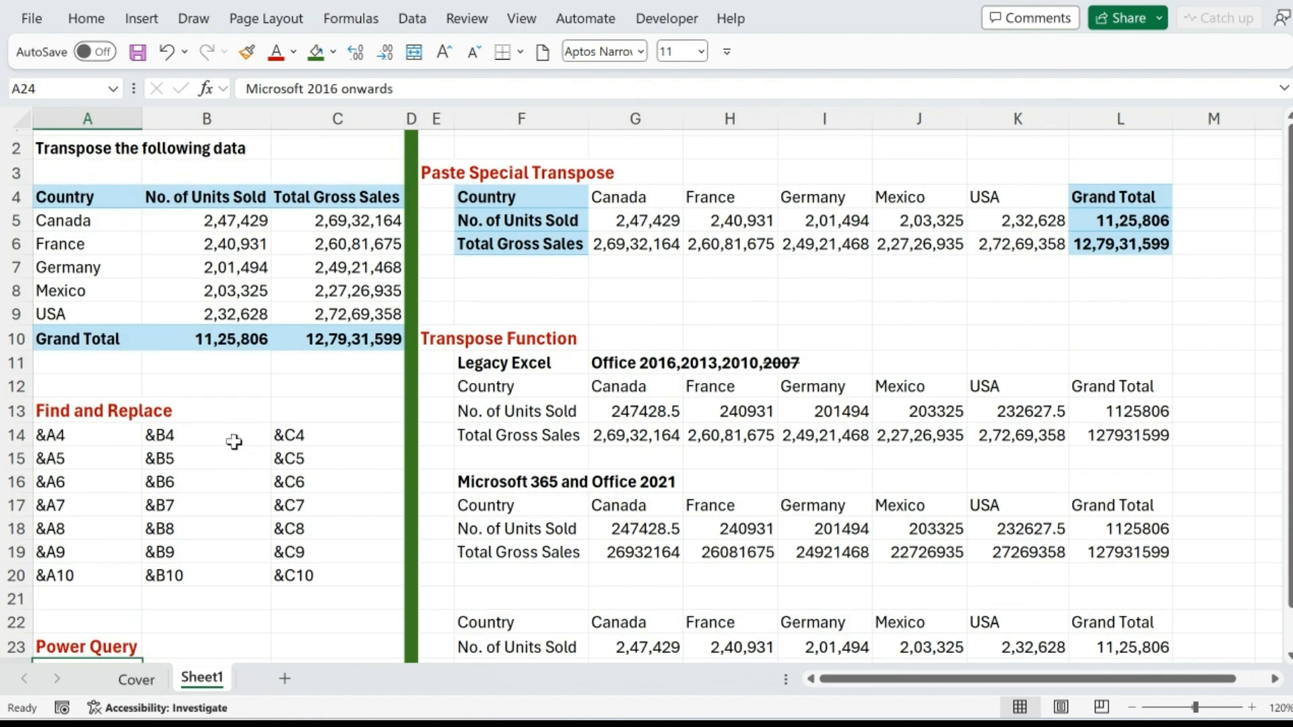
pyautogui.moveTo(66, 198); pyautogui.dragTo(337, 343)
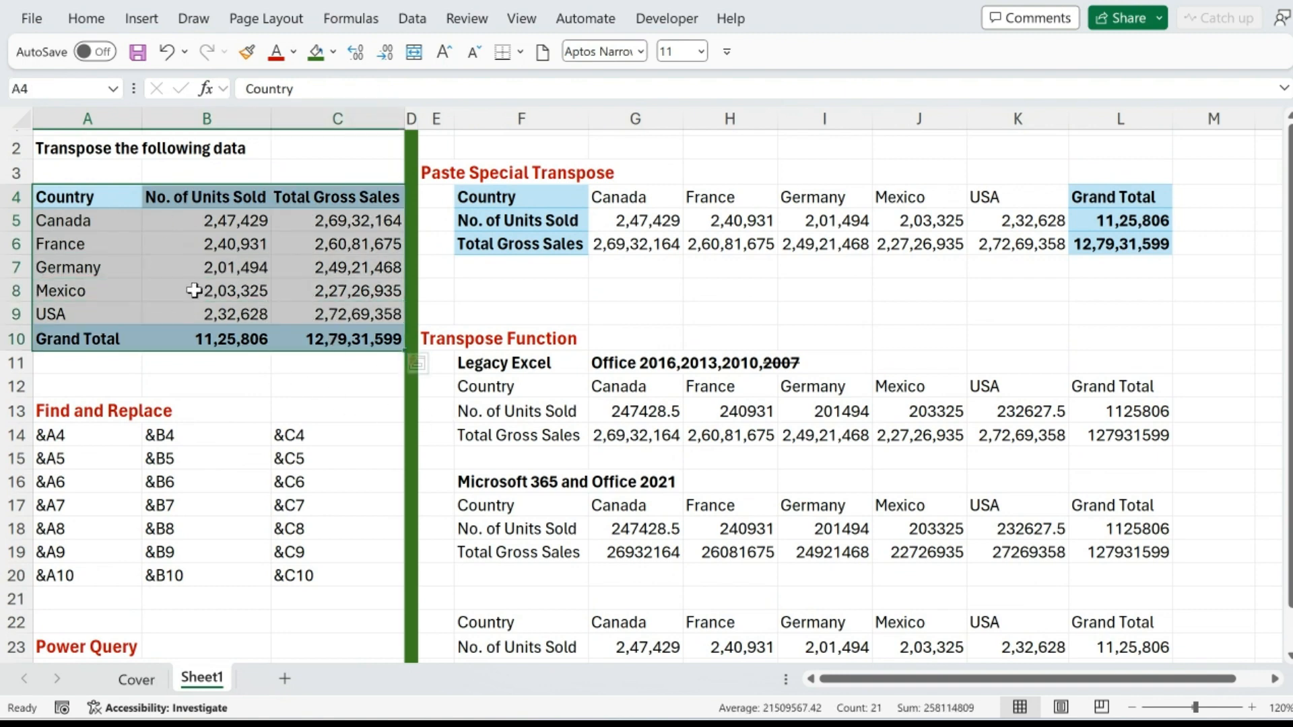
# - Examine the source types that Get Data offers for importing, such as files, databases and other sources
pyautogui.click(412, 18)
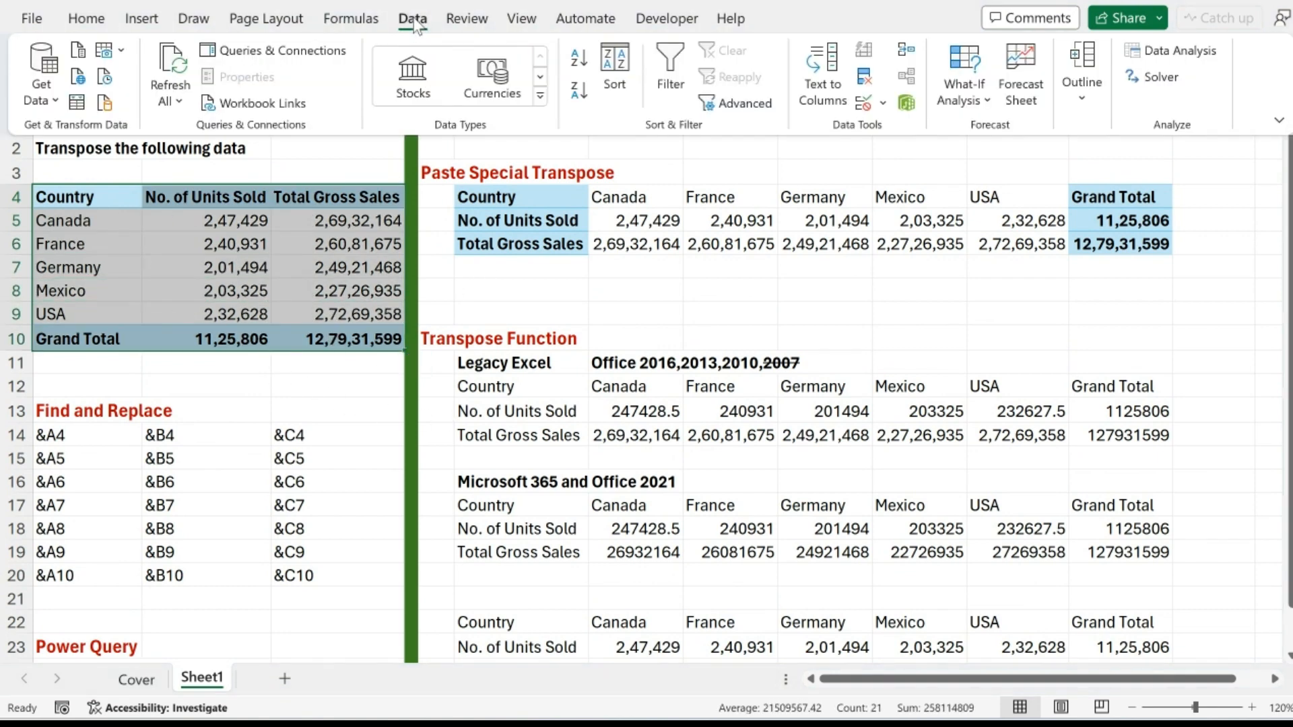
pyautogui.click(57, 102)
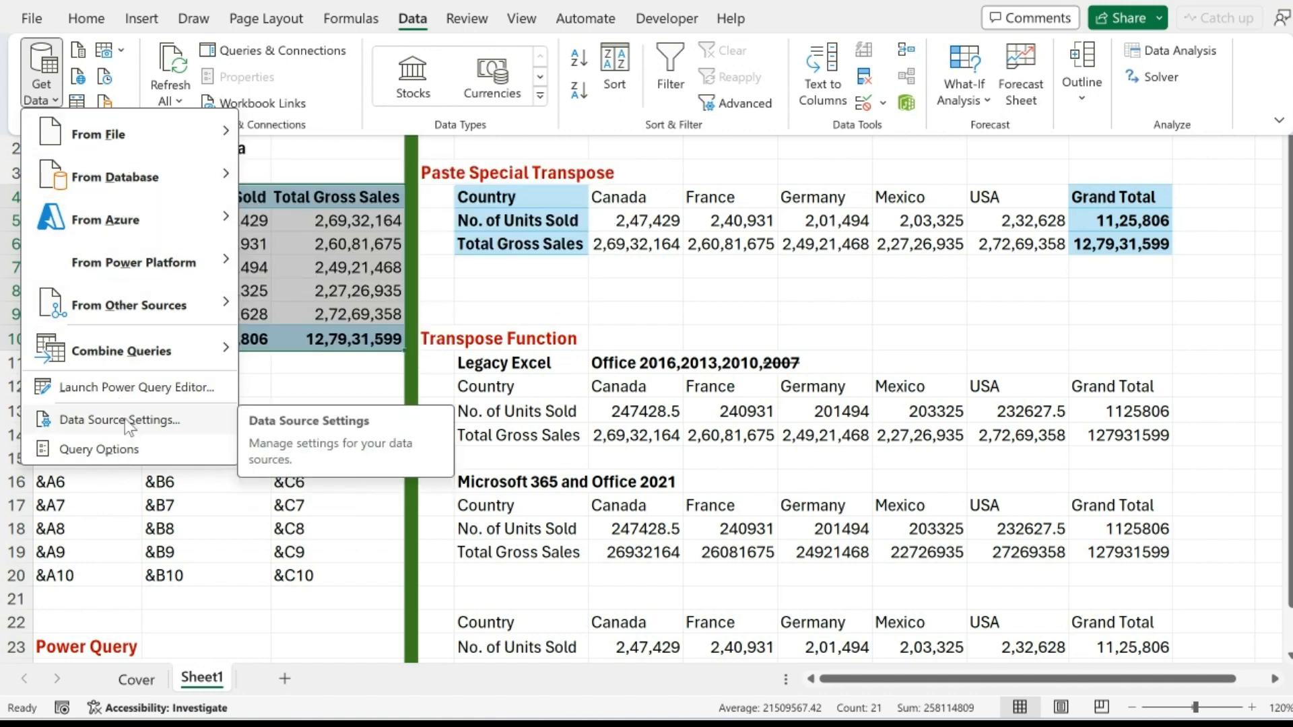
pyautogui.moveTo(139, 131)
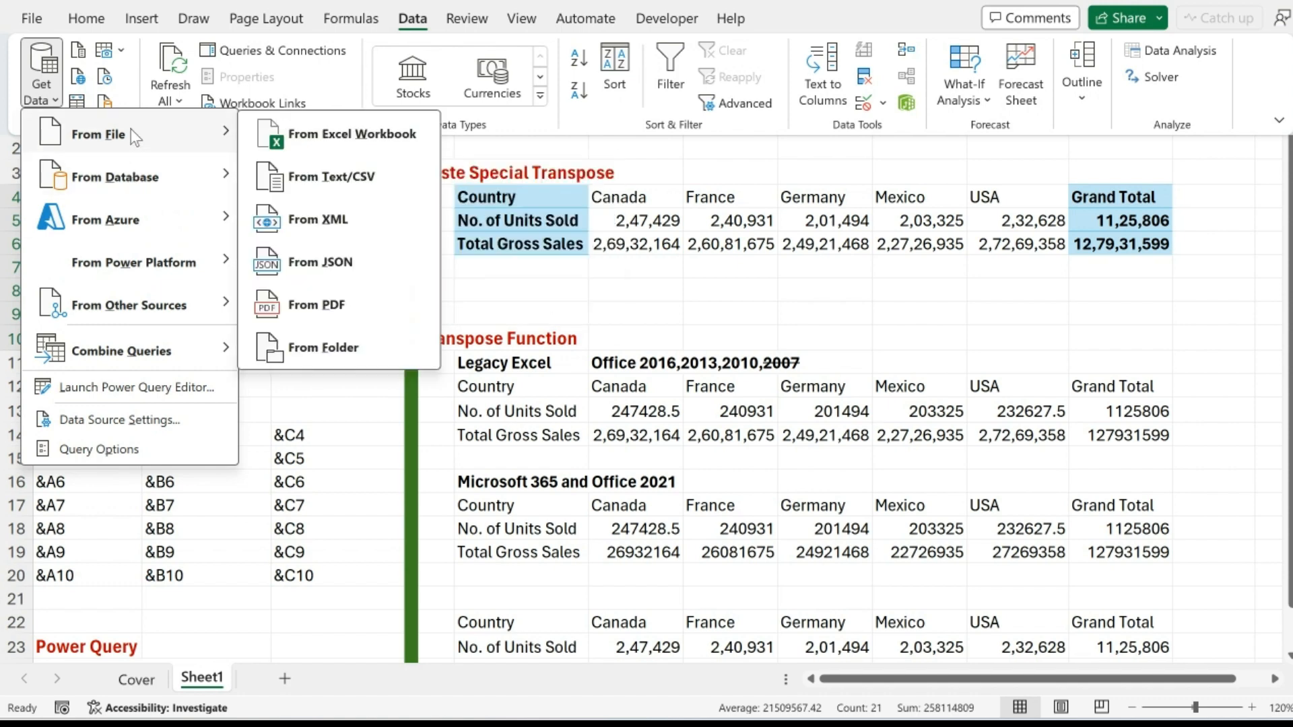
pyautogui.moveTo(121, 191)
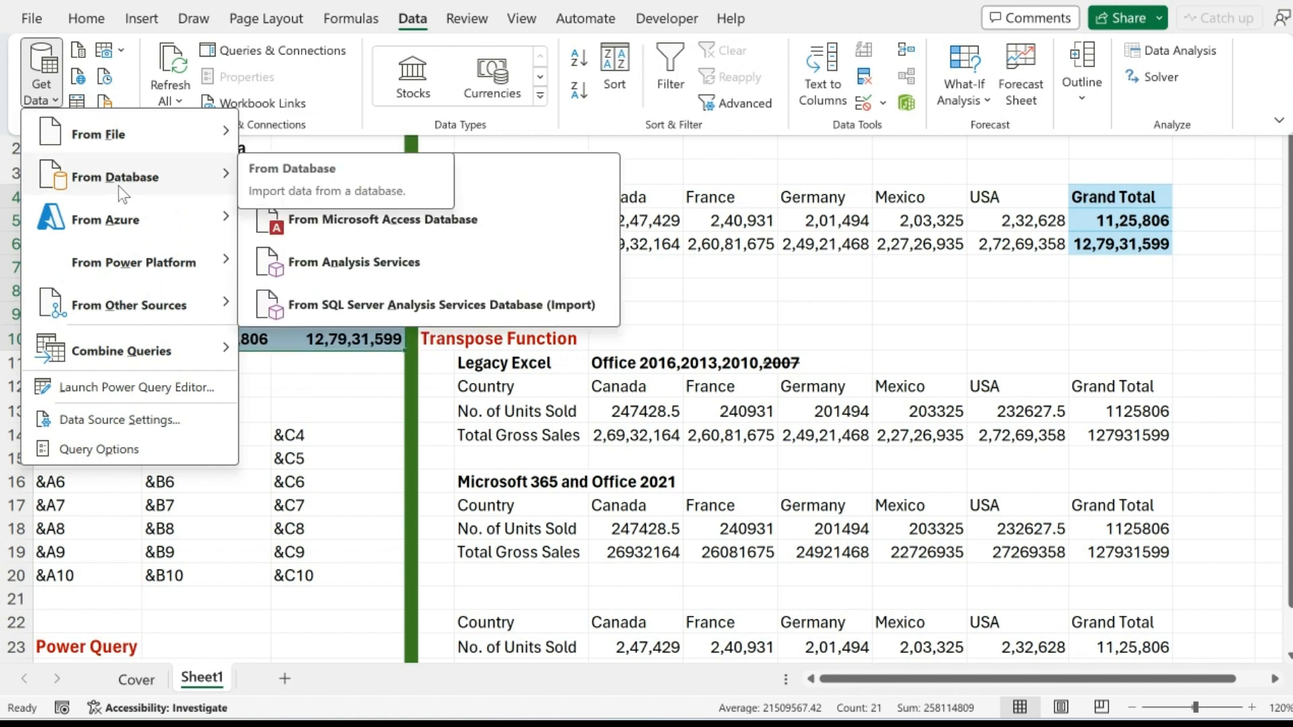
pyautogui.moveTo(151, 314)
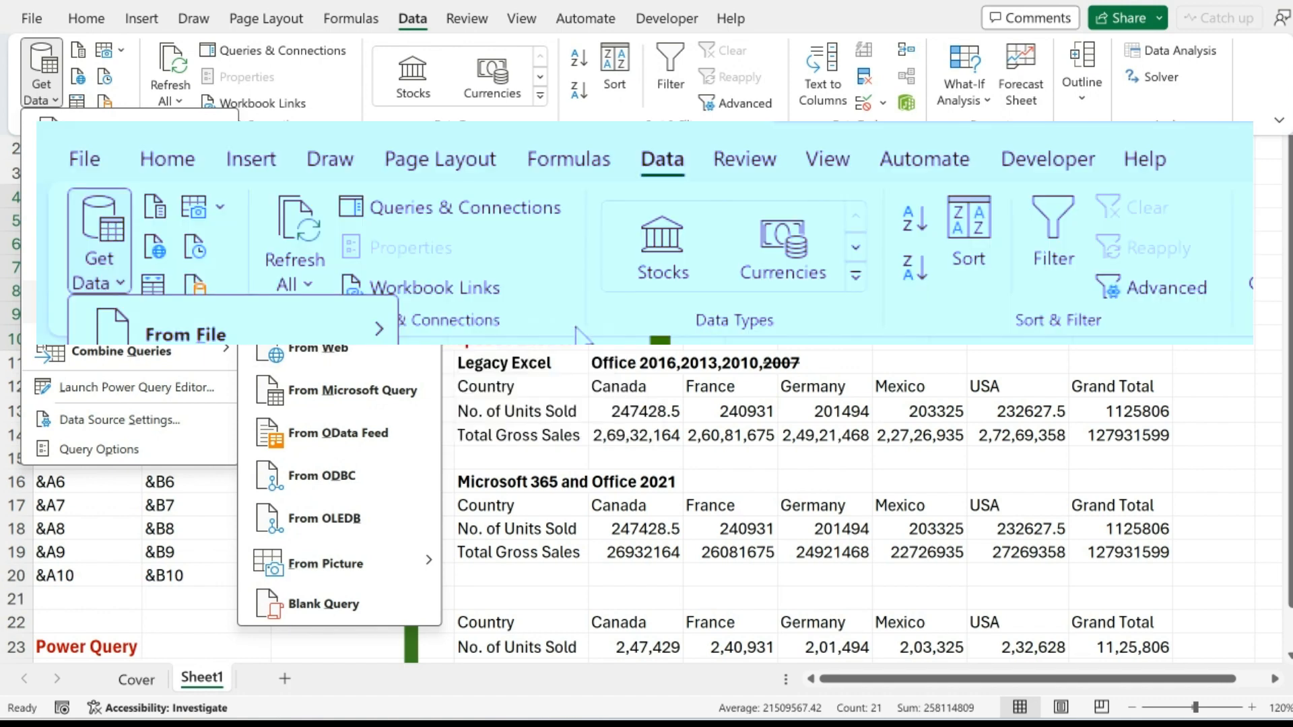
pyautogui.click(356, 128)
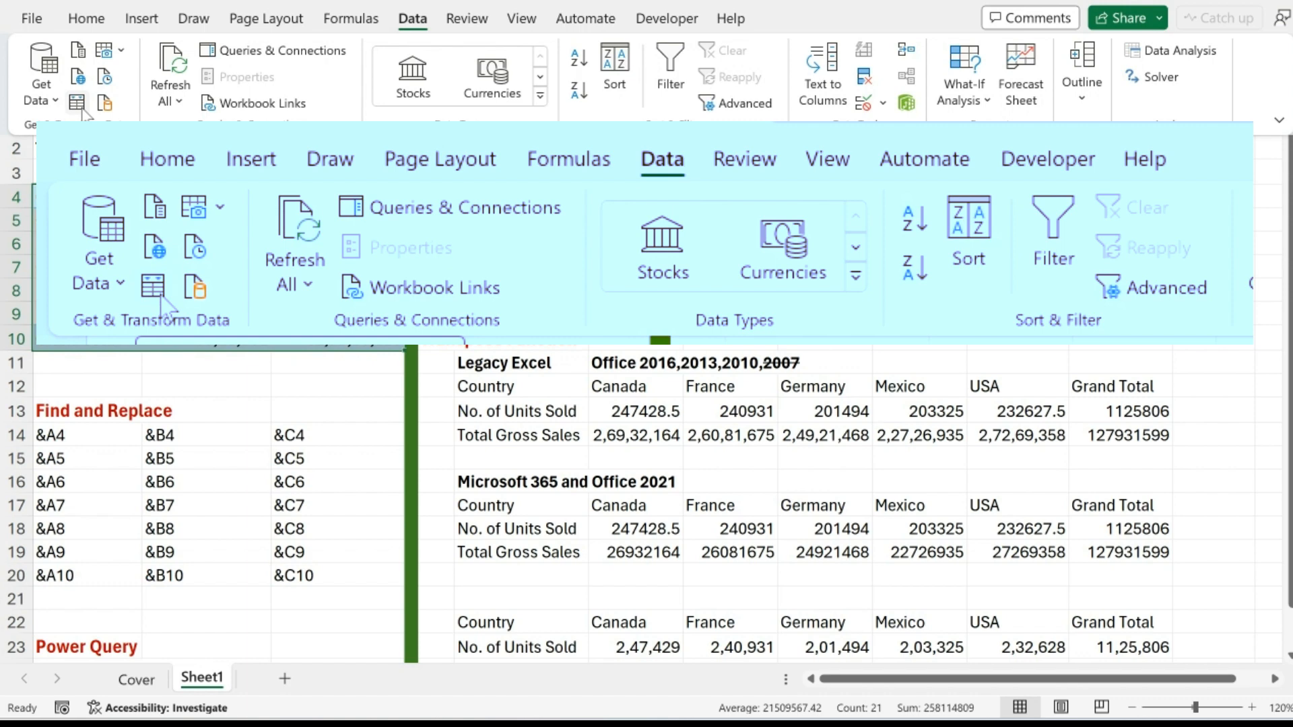
pyautogui.click(272, 307)
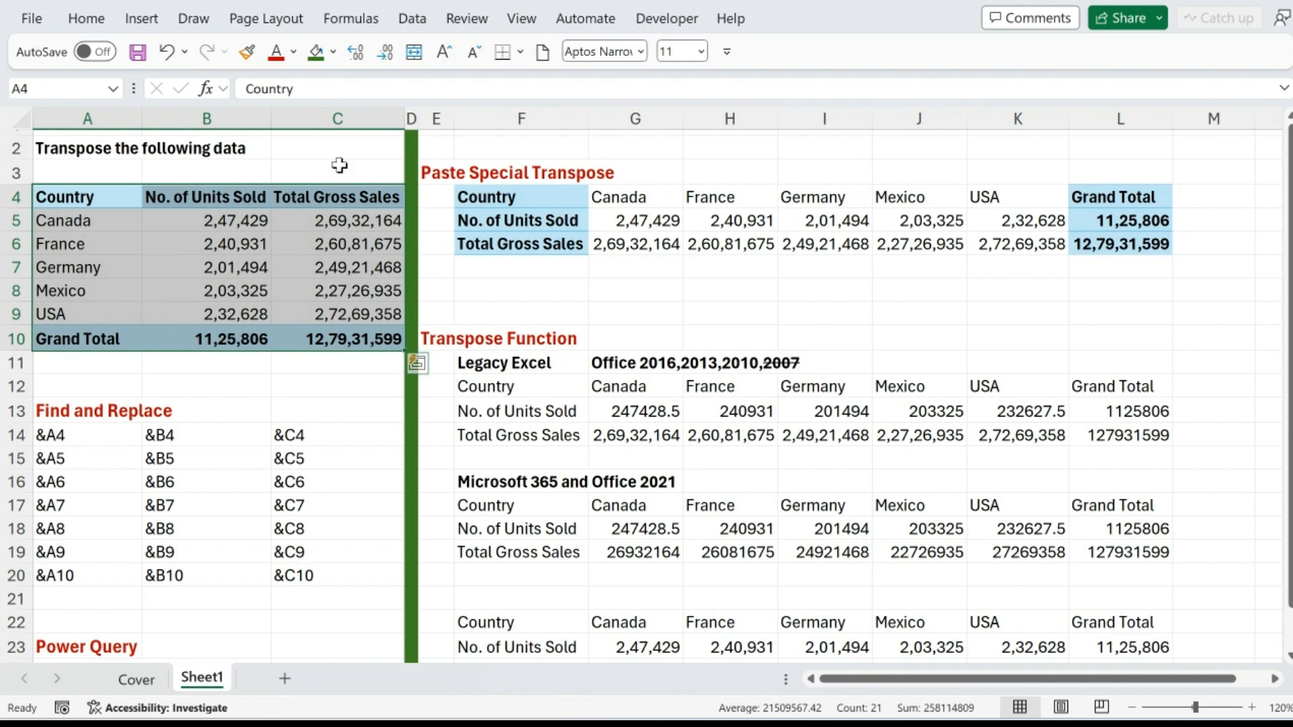
# - Create a Power Query query from the selected range A4:C10, with the "My table has headers" option turned off
pyautogui.click(413, 19)
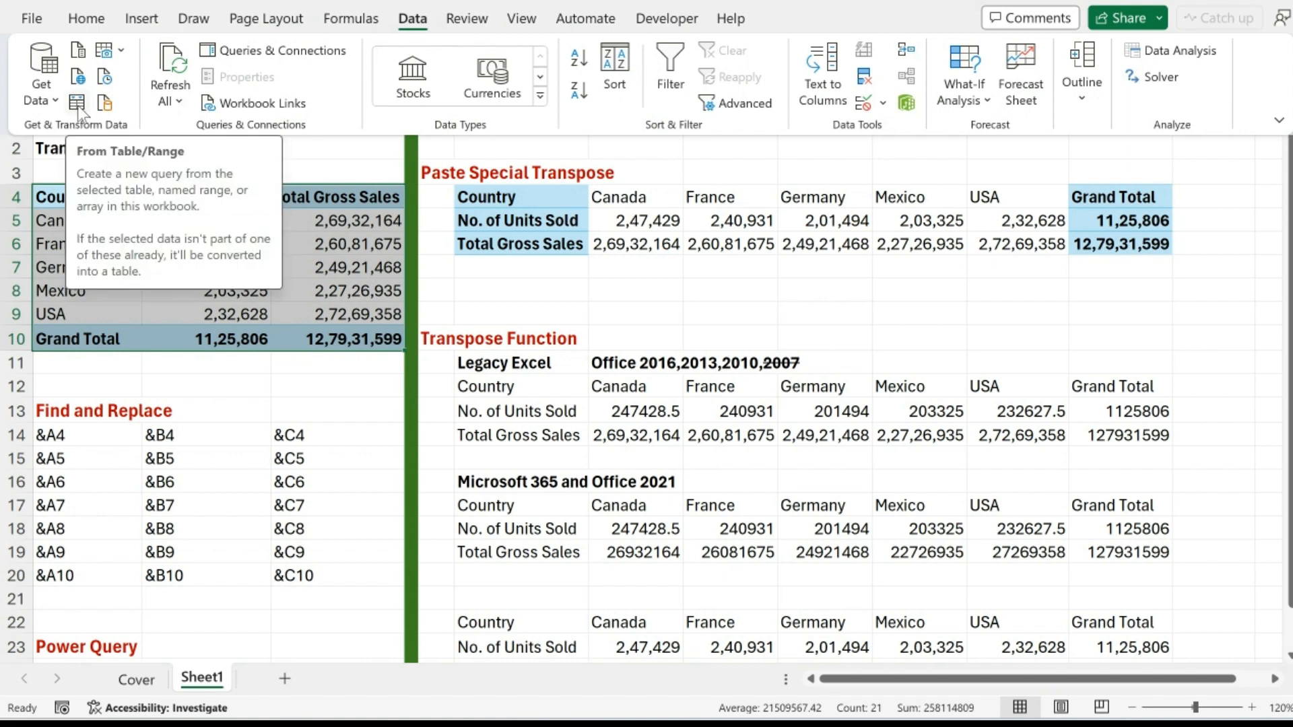
pyautogui.click(78, 105)
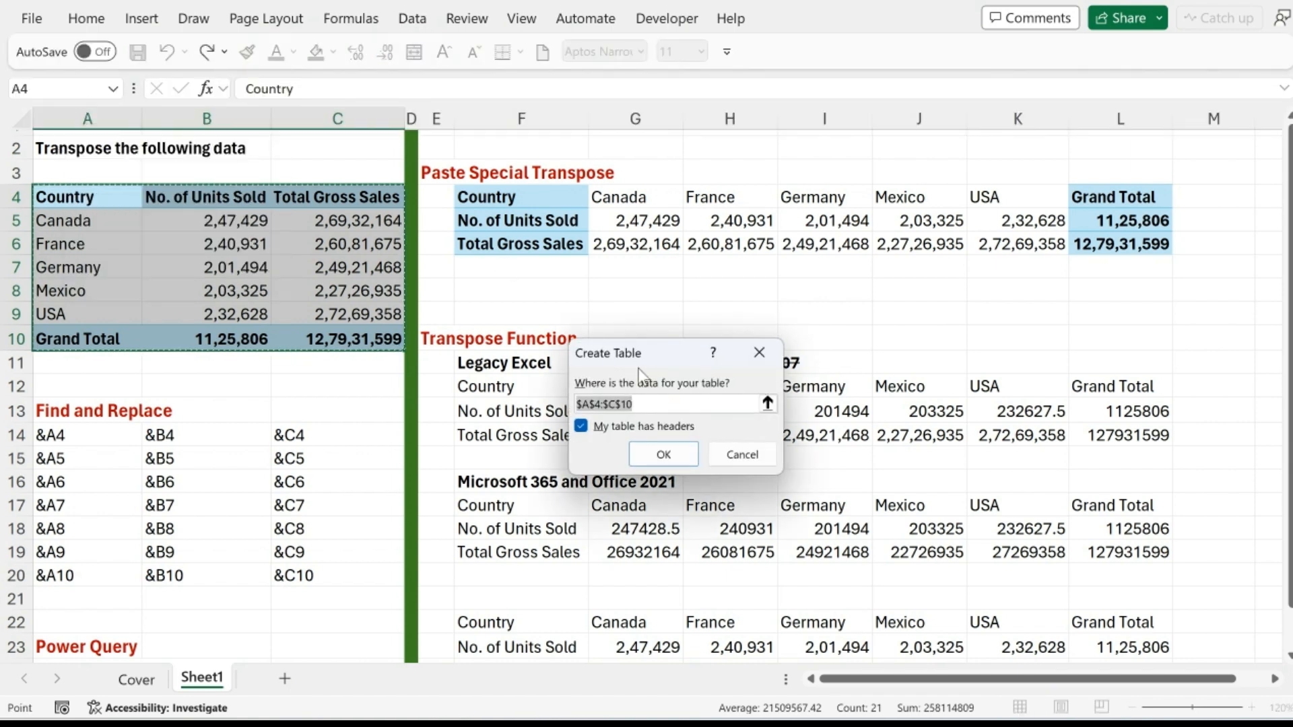
pyautogui.moveTo(637, 354); pyautogui.dragTo(508, 233)
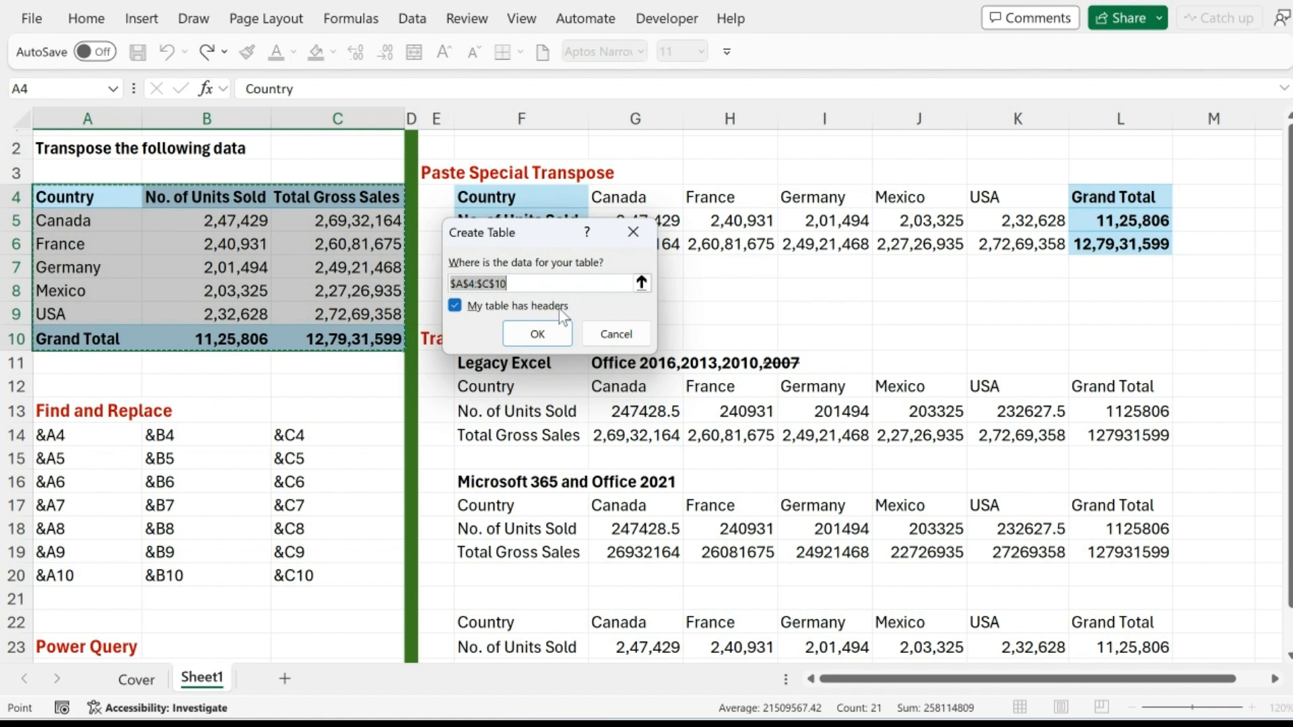
pyautogui.click(455, 306)
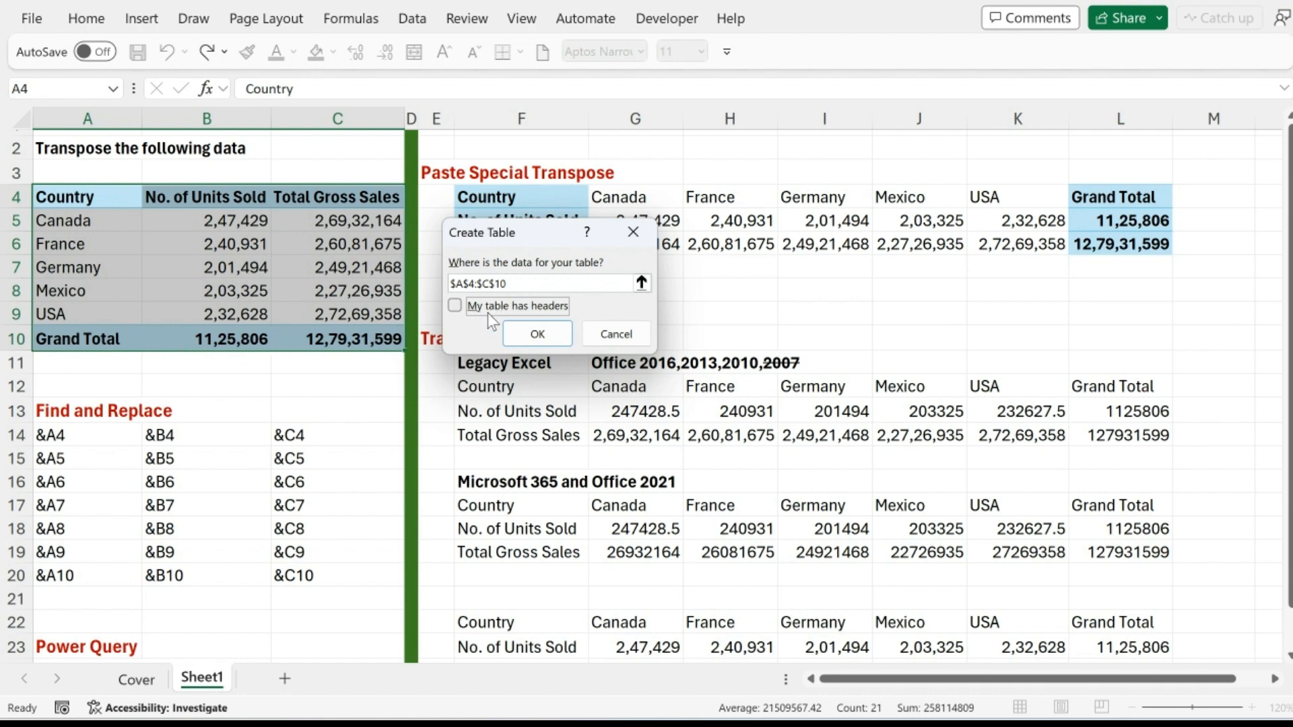
pyautogui.click(538, 334)
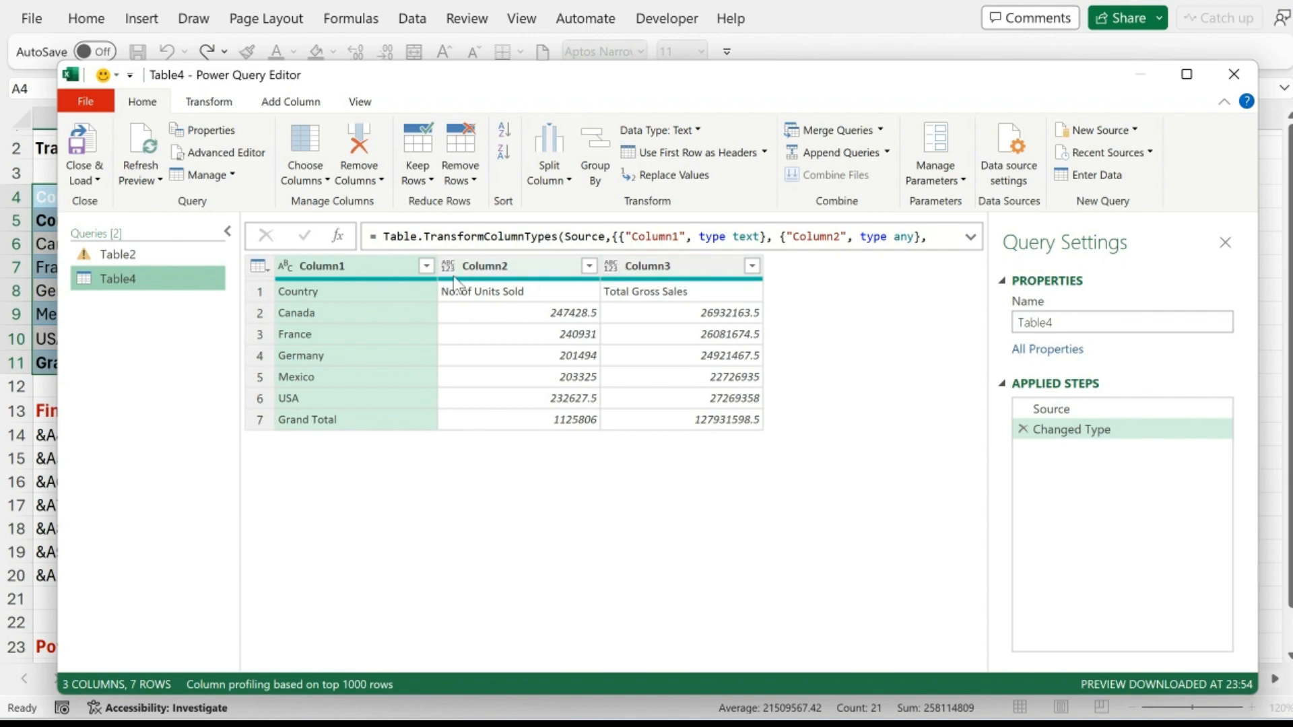
pyautogui.click(265, 270)
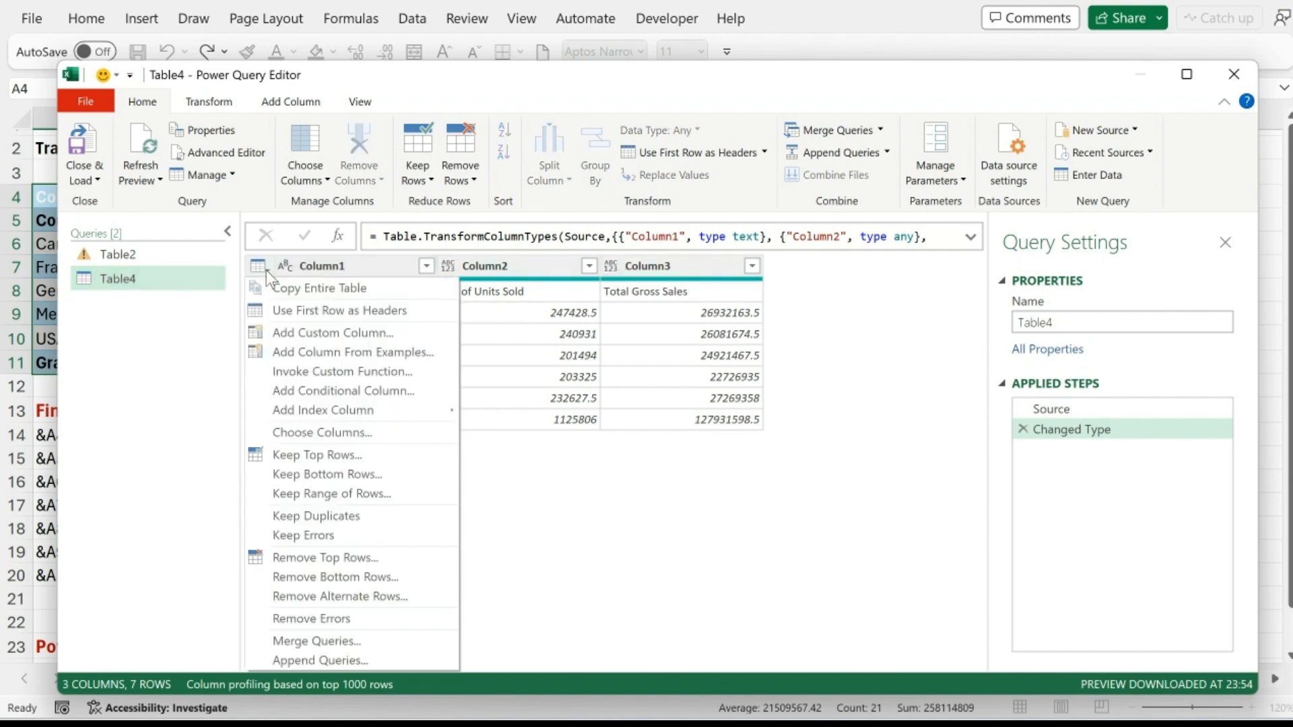
pyautogui.click(369, 311)
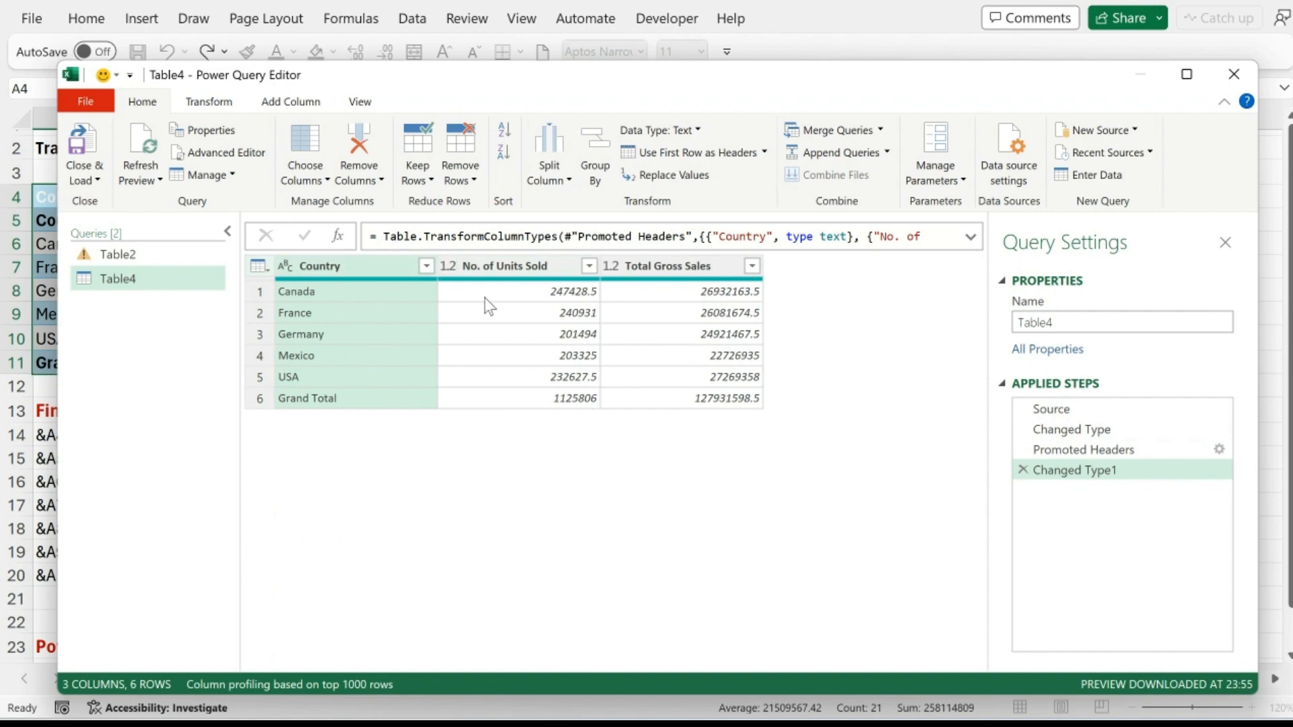
pyautogui.click(1023, 470)
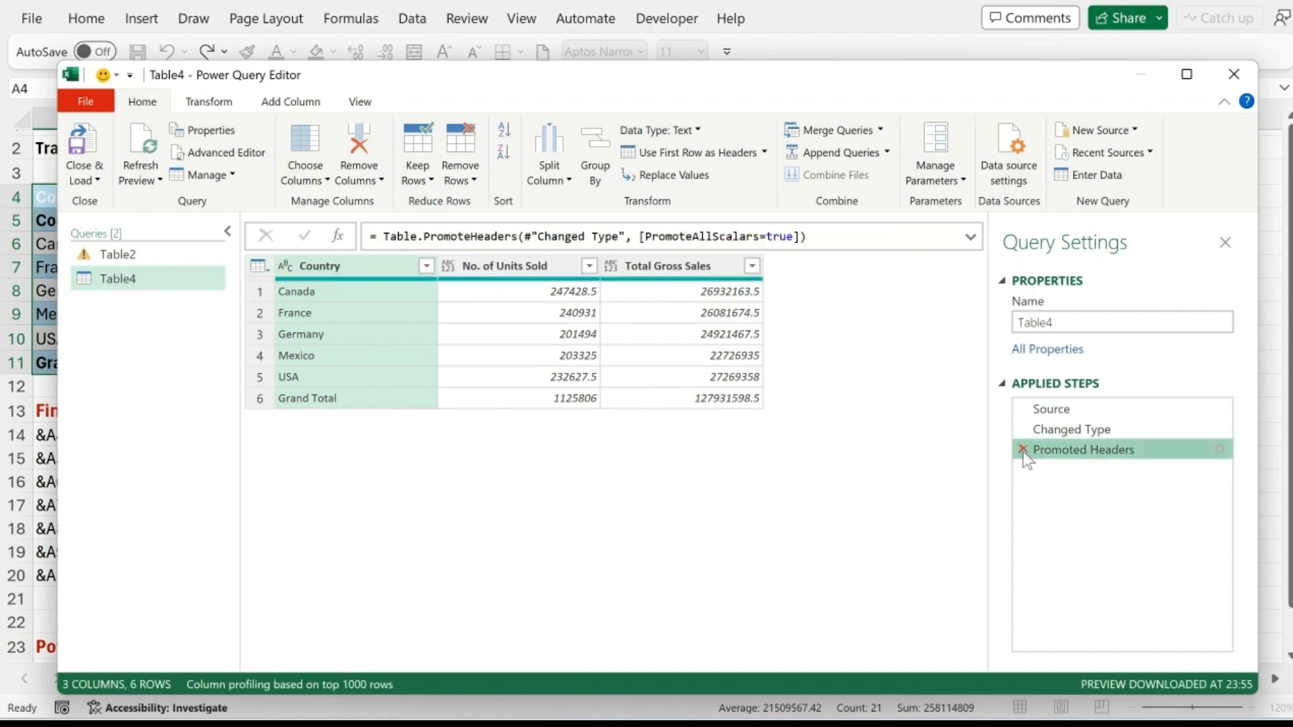
pyautogui.click(1023, 450)
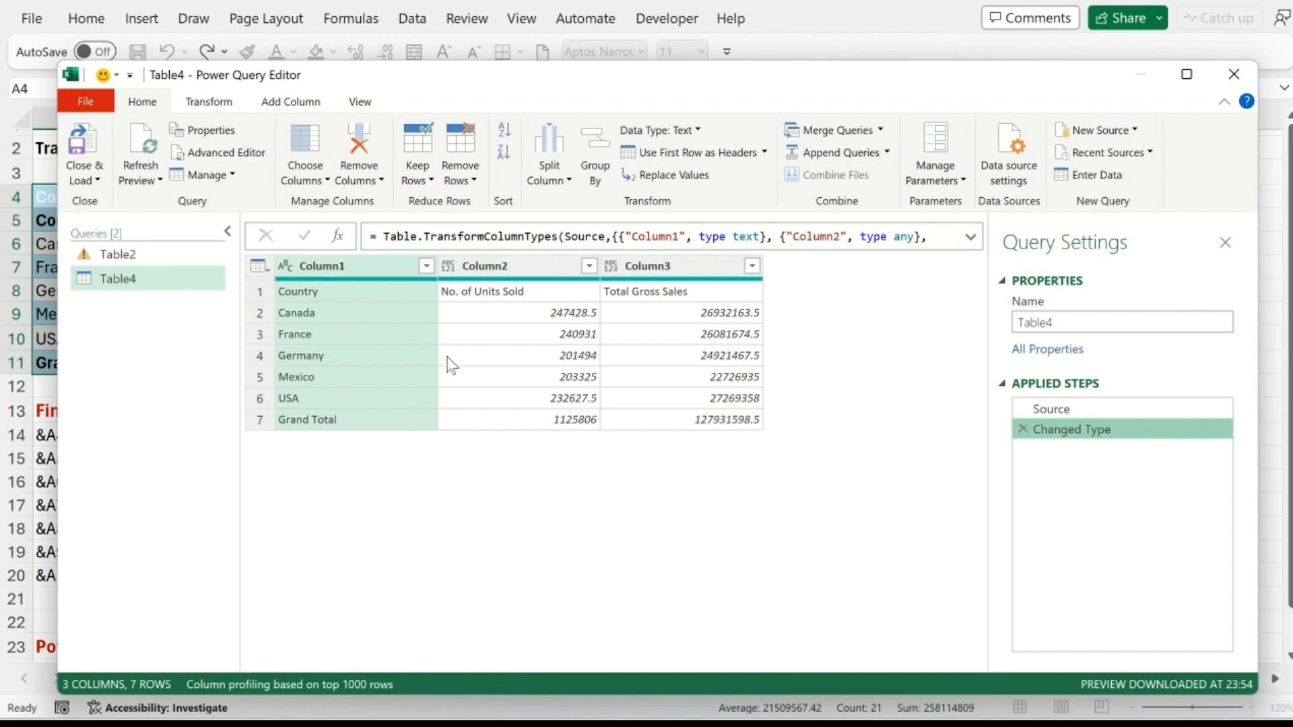
# - Promote the query's first row to column headers, and demote those headers back into the first row
pyautogui.click(259, 267)
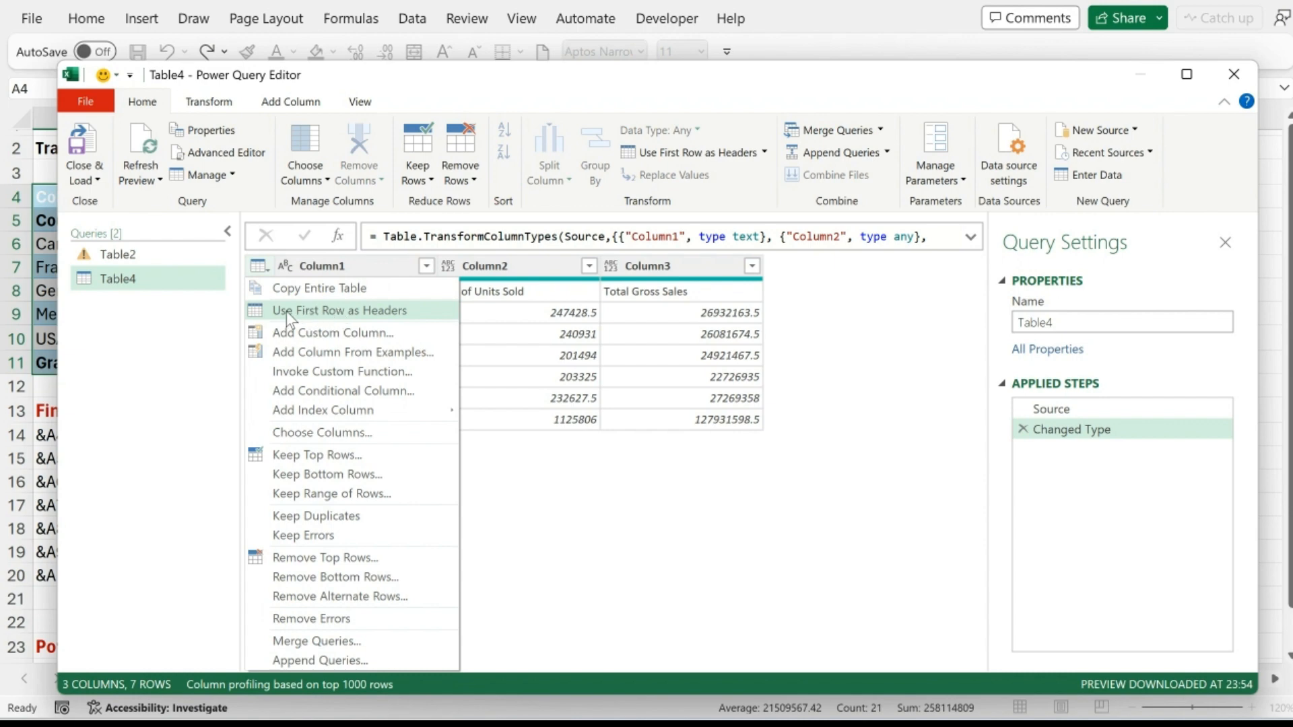
pyautogui.click(379, 317)
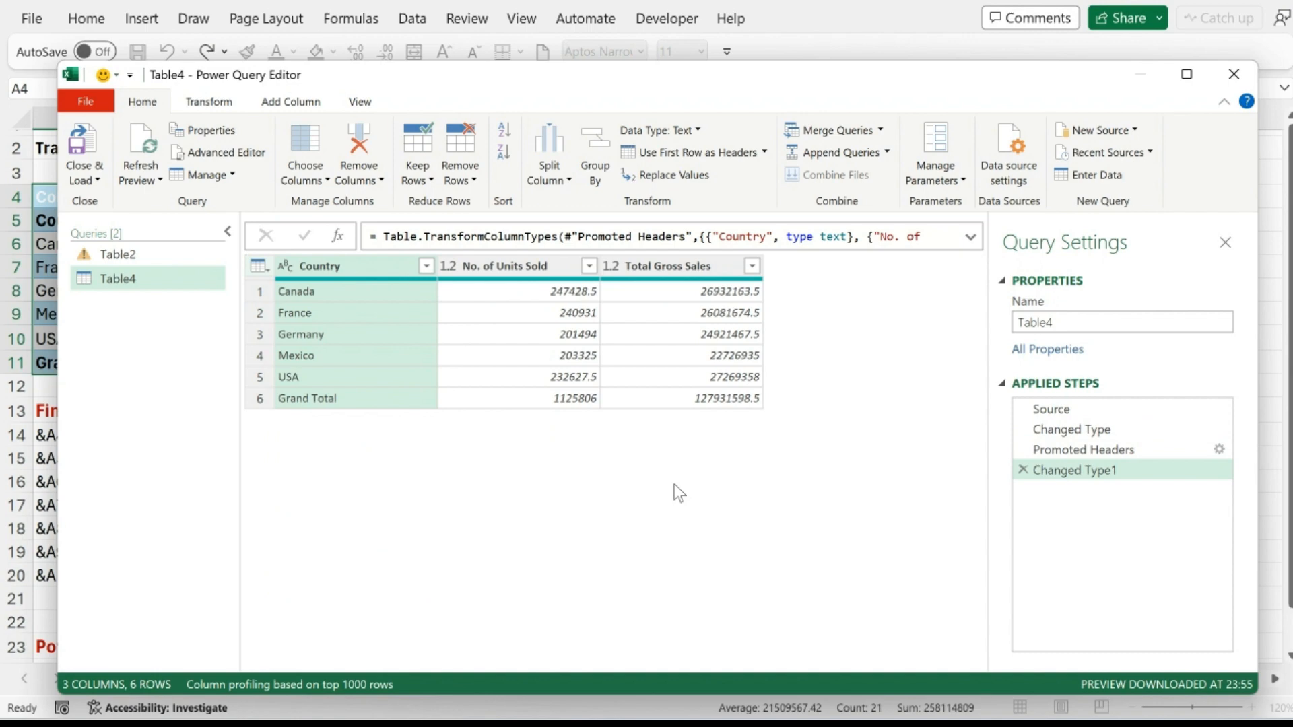
pyautogui.click(208, 103)
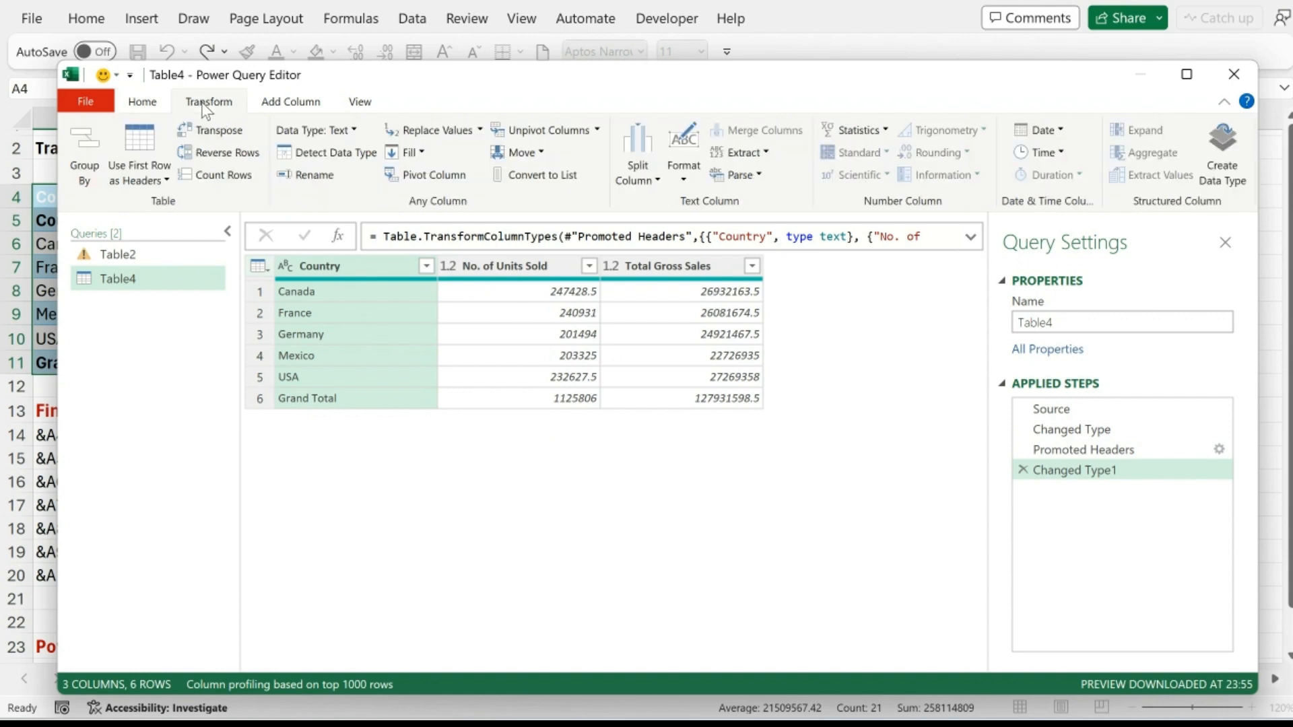
pyautogui.click(164, 180)
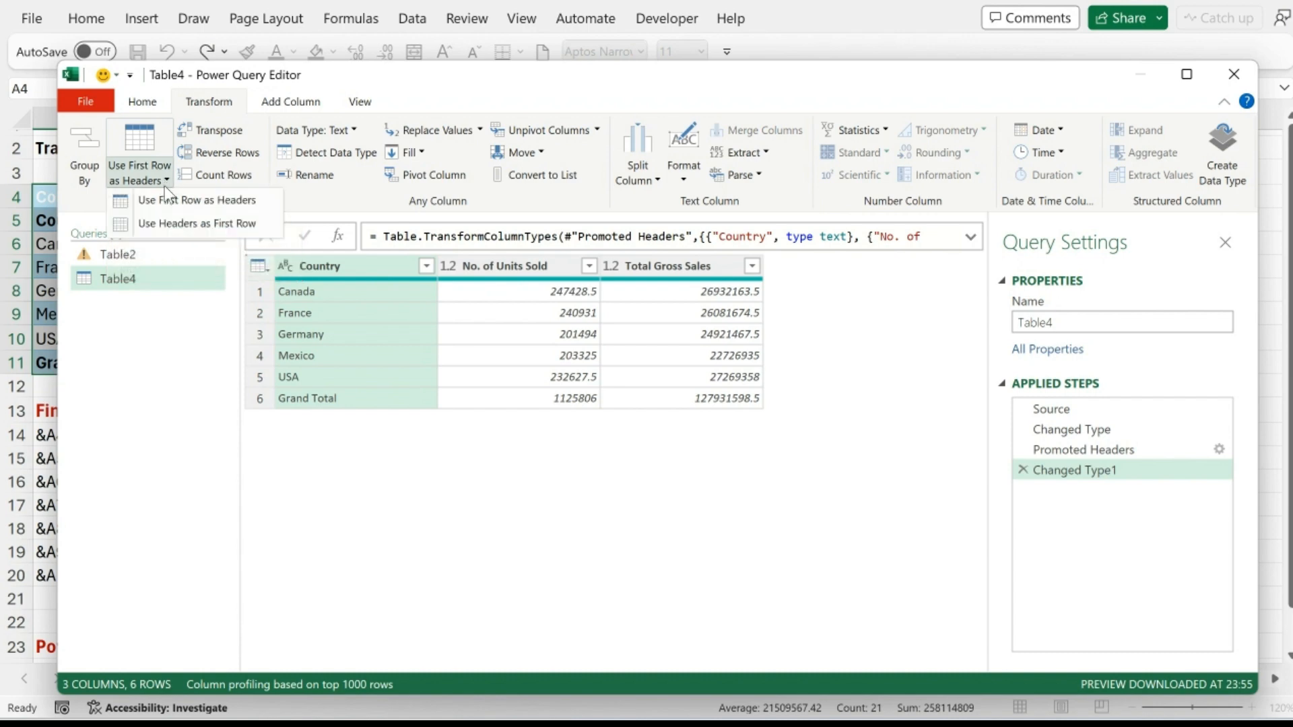
pyautogui.click(229, 227)
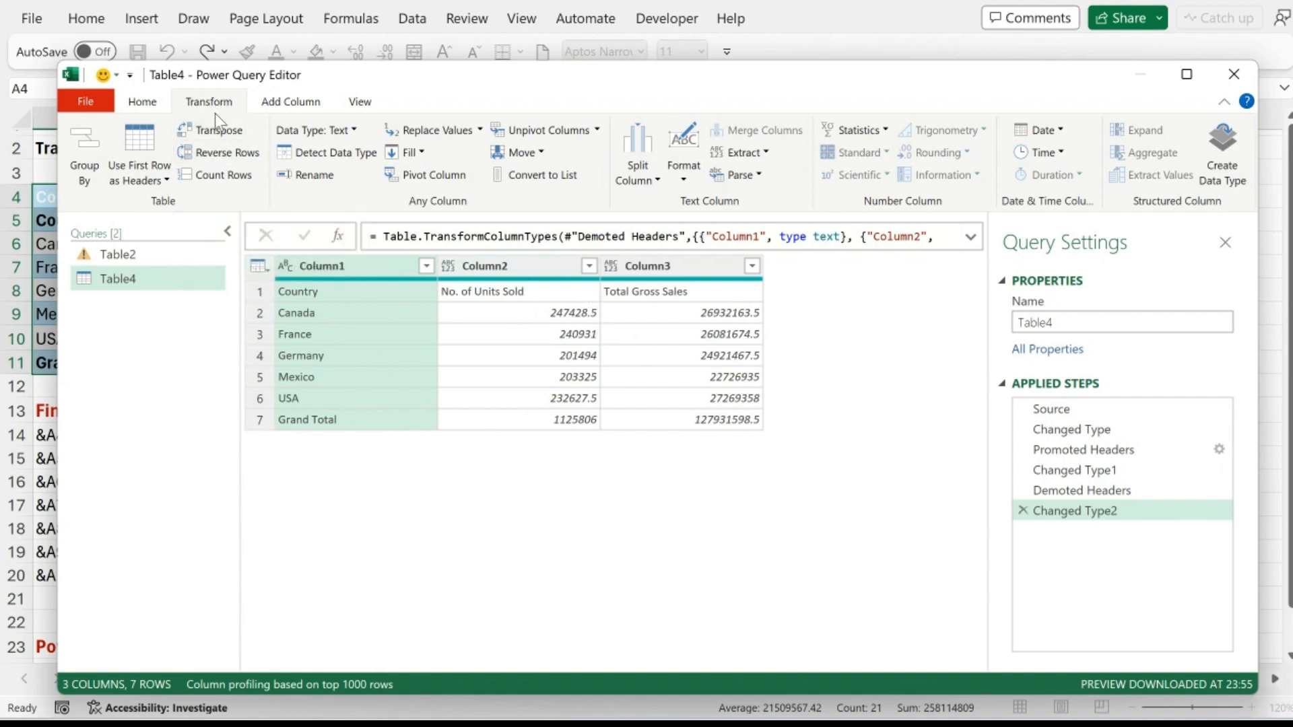
# - Transpose the query table and use its first row, Country and the country names, as column headers
pyautogui.click(215, 131)
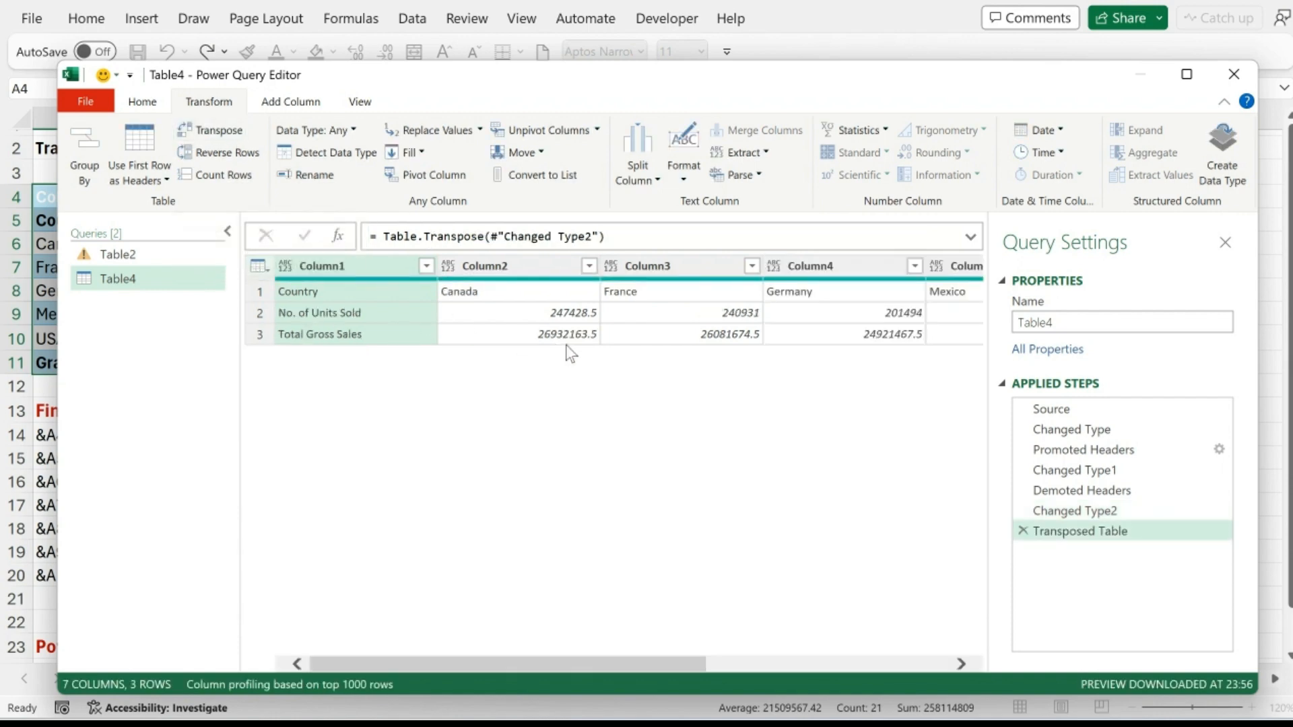
pyautogui.click(262, 292)
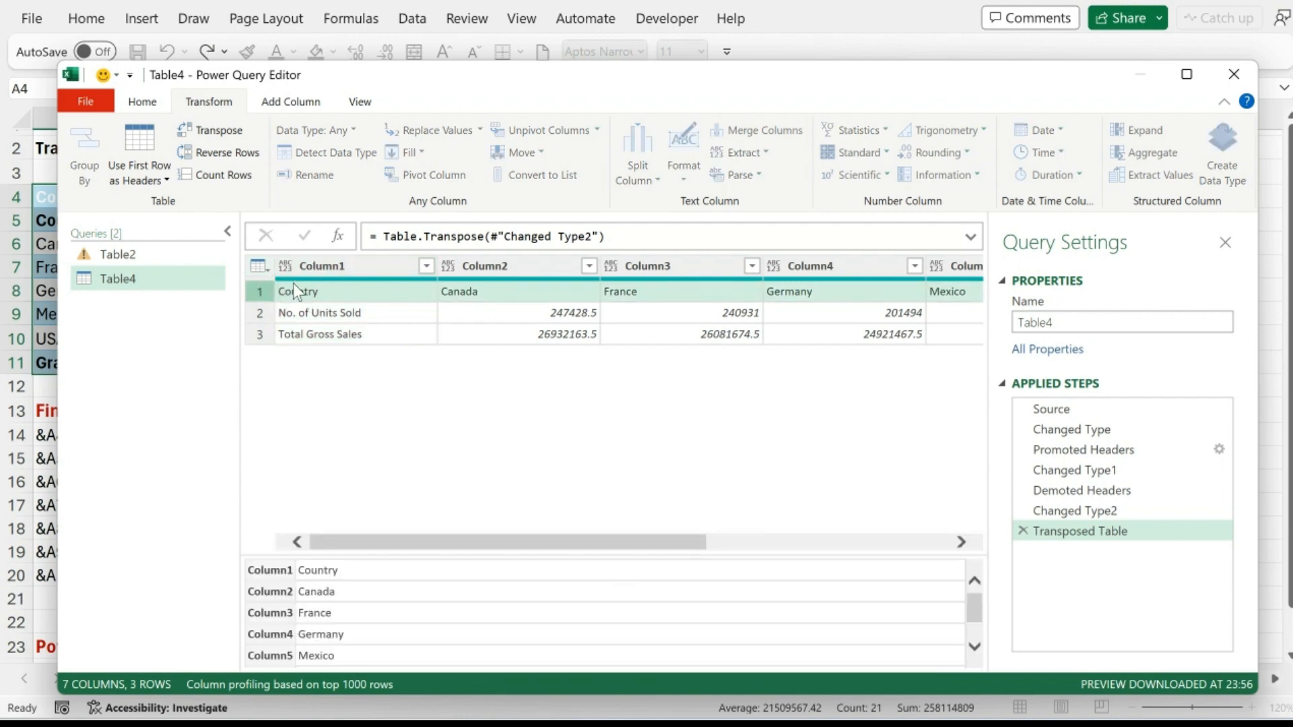
pyautogui.click(260, 267)
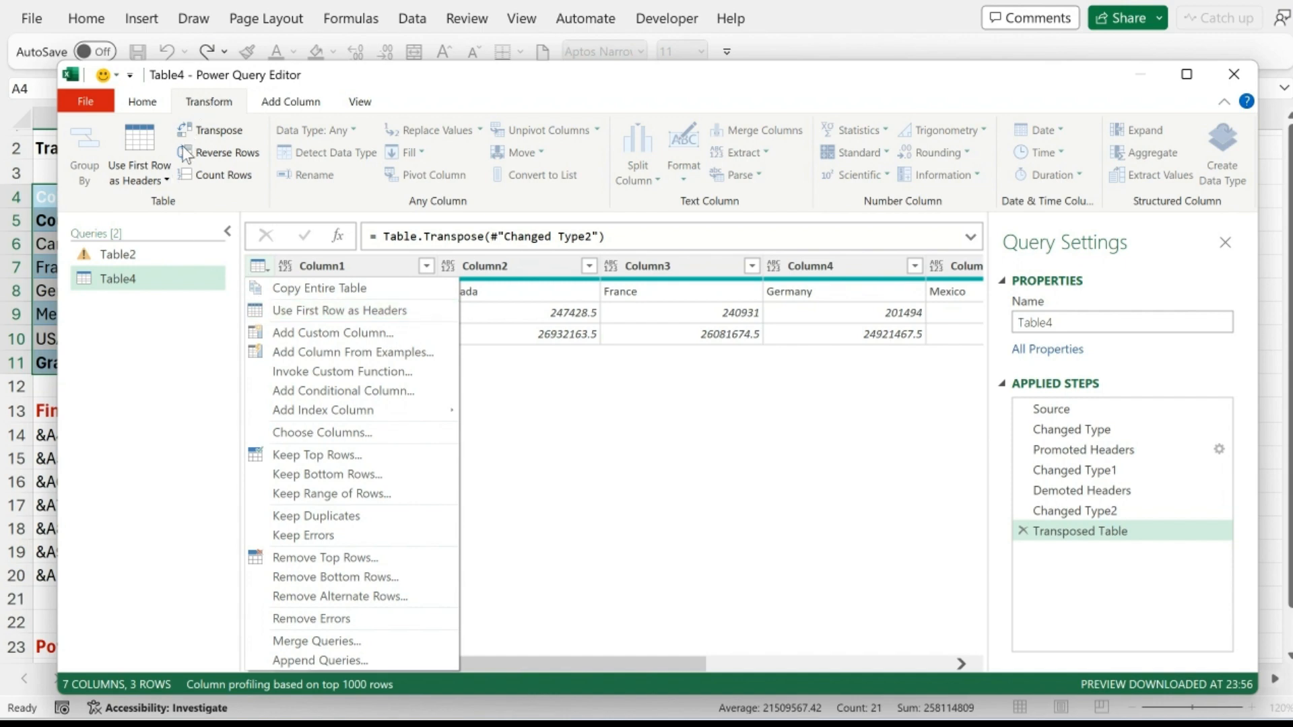
pyautogui.click(164, 180)
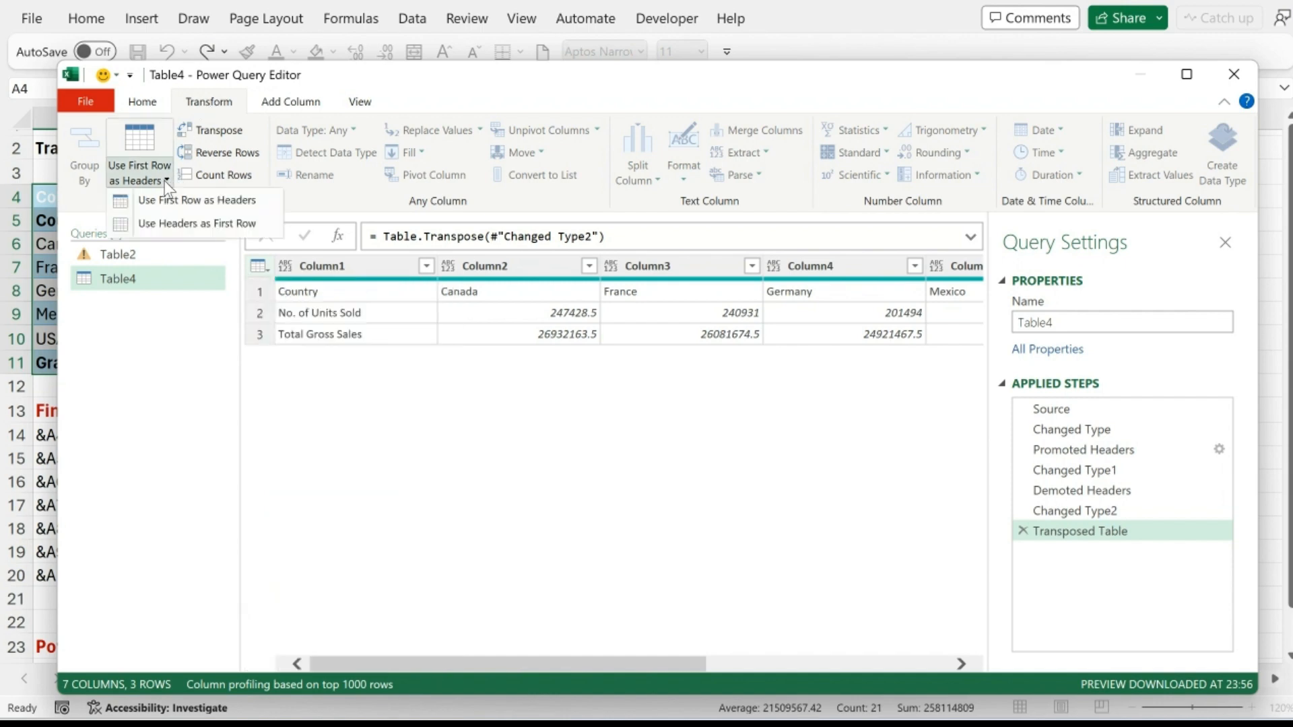
pyautogui.click(207, 201)
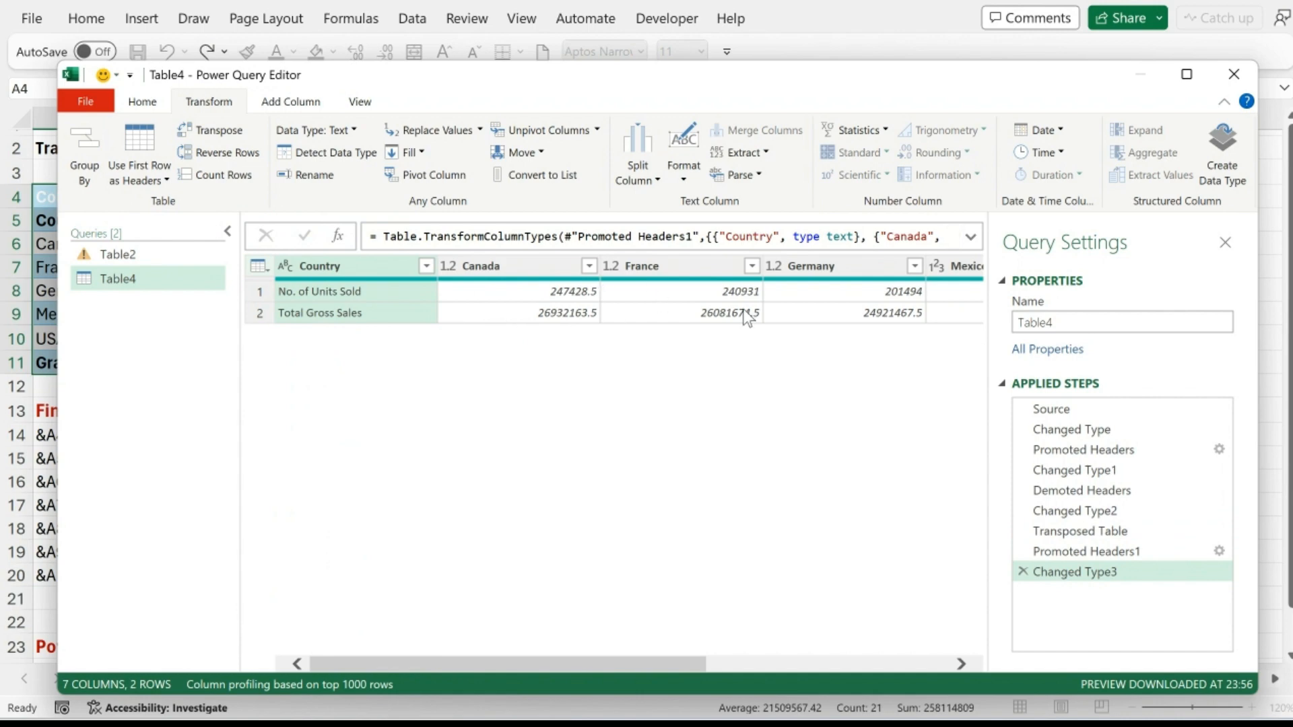
# - Load the transposed query as a table into the existing worksheet at Sheet1 cell F27, and dismiss the Queries & Connections pane
pyautogui.click(140, 107)
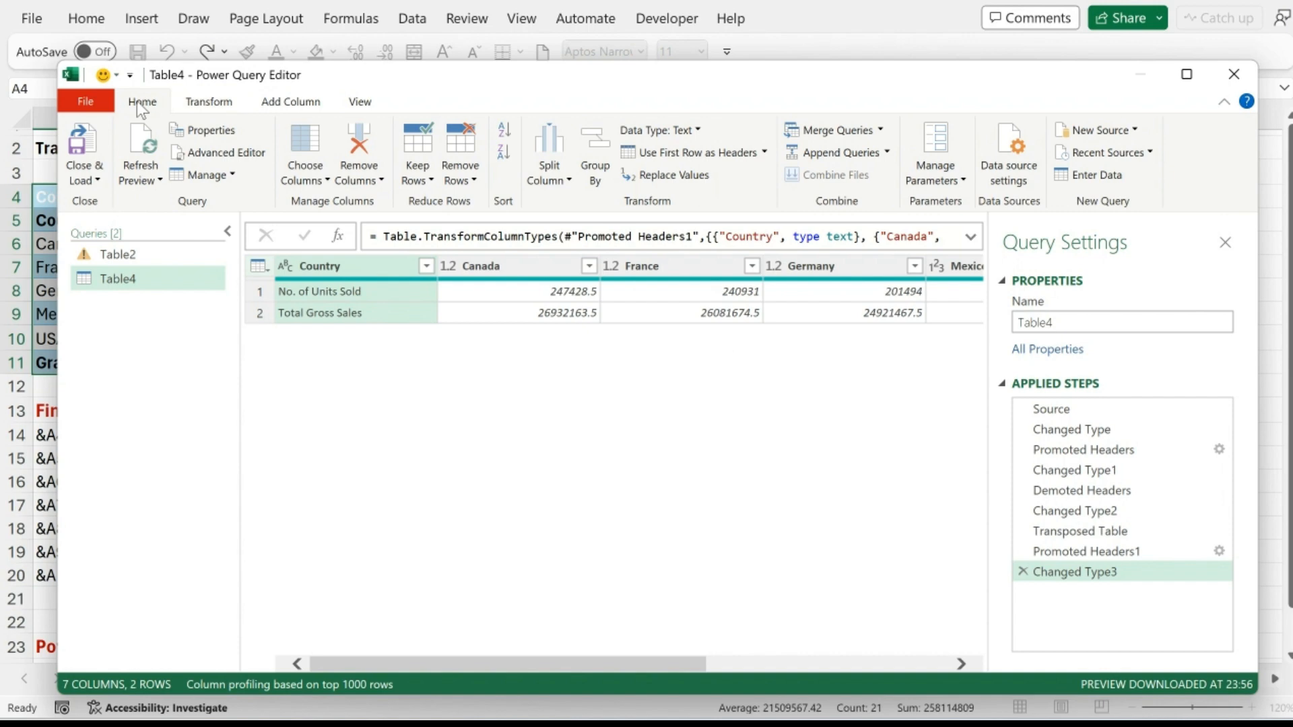
pyautogui.click(100, 182)
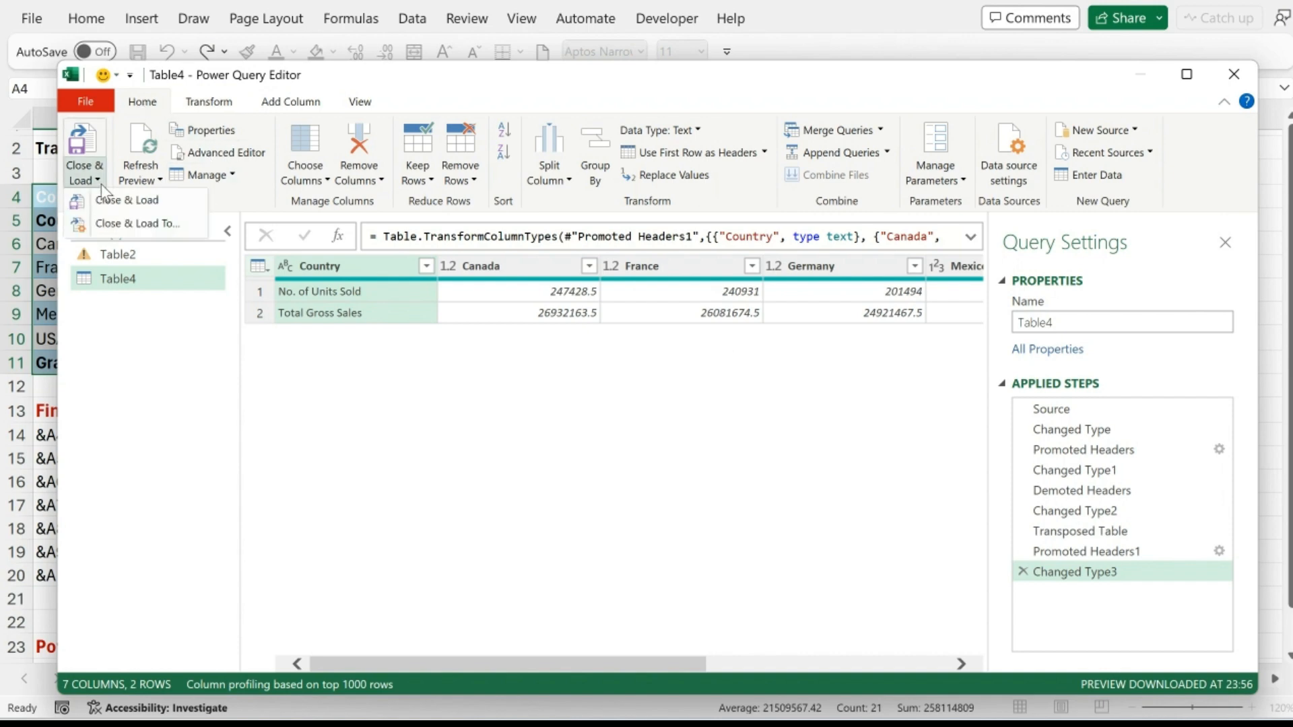
pyautogui.click(128, 221)
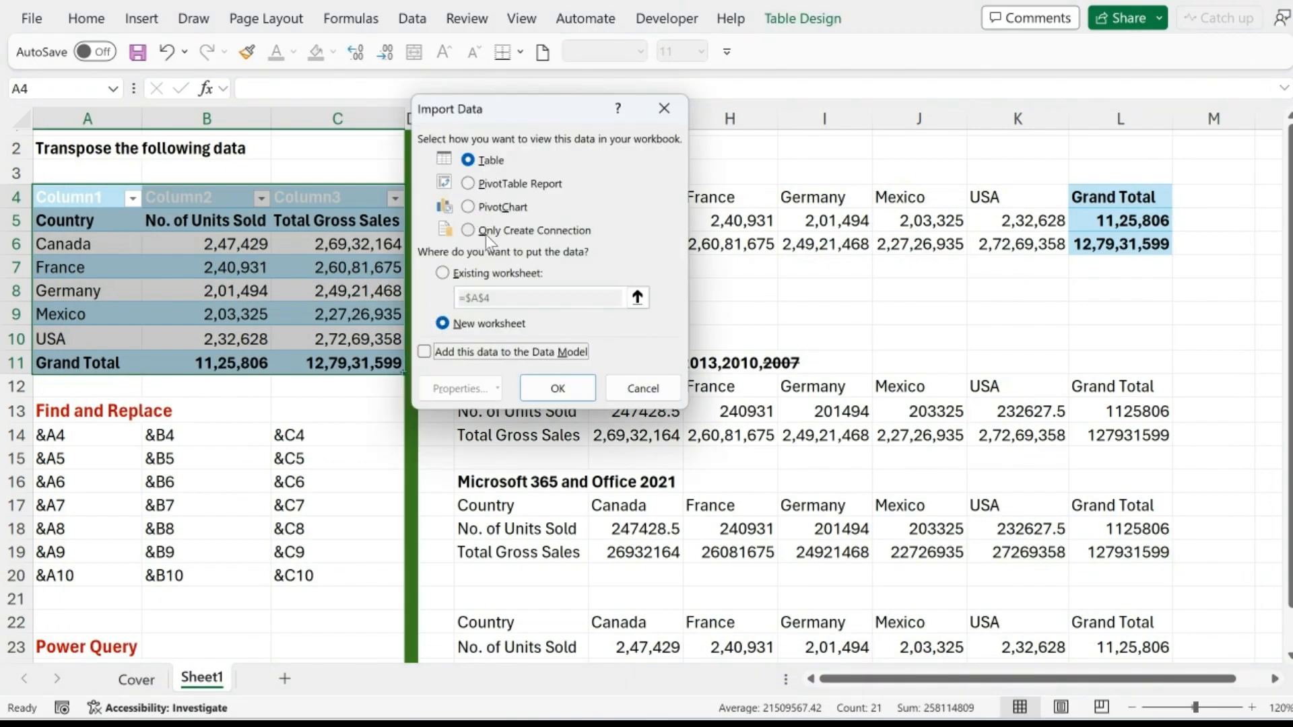
pyautogui.click(482, 268)
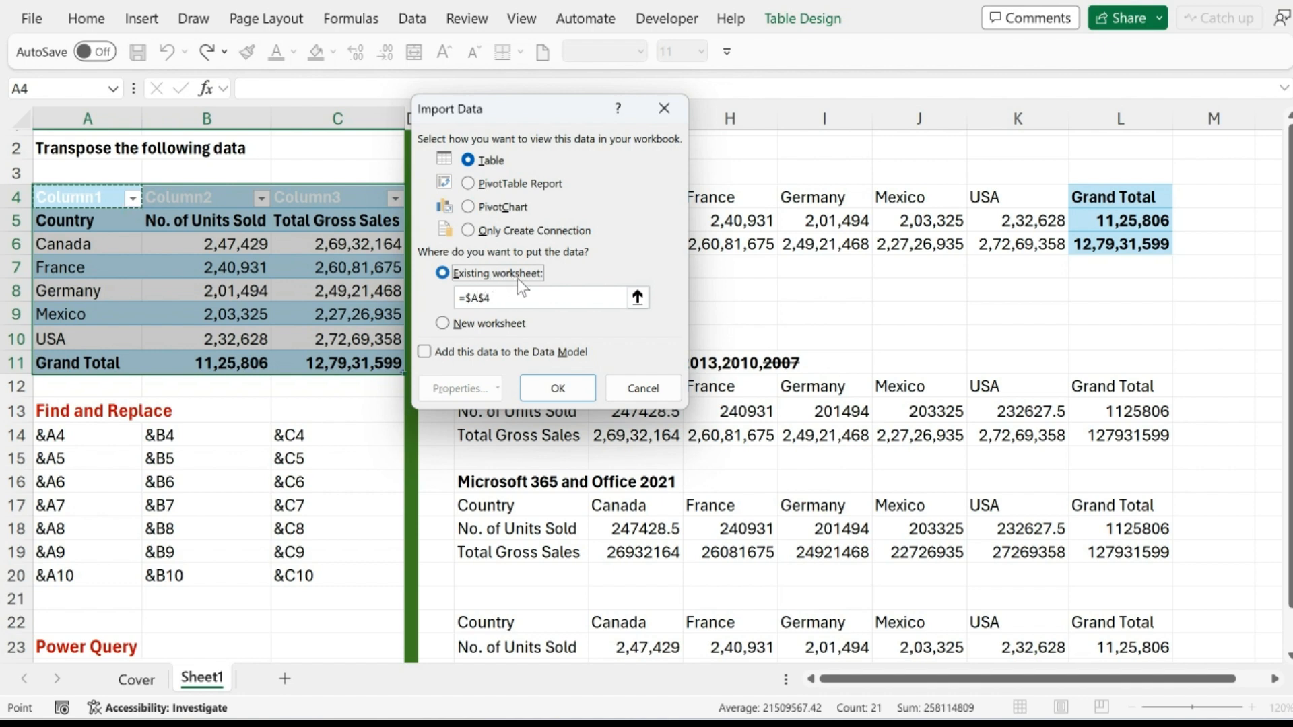
pyautogui.scroll(-5, 263, 350)
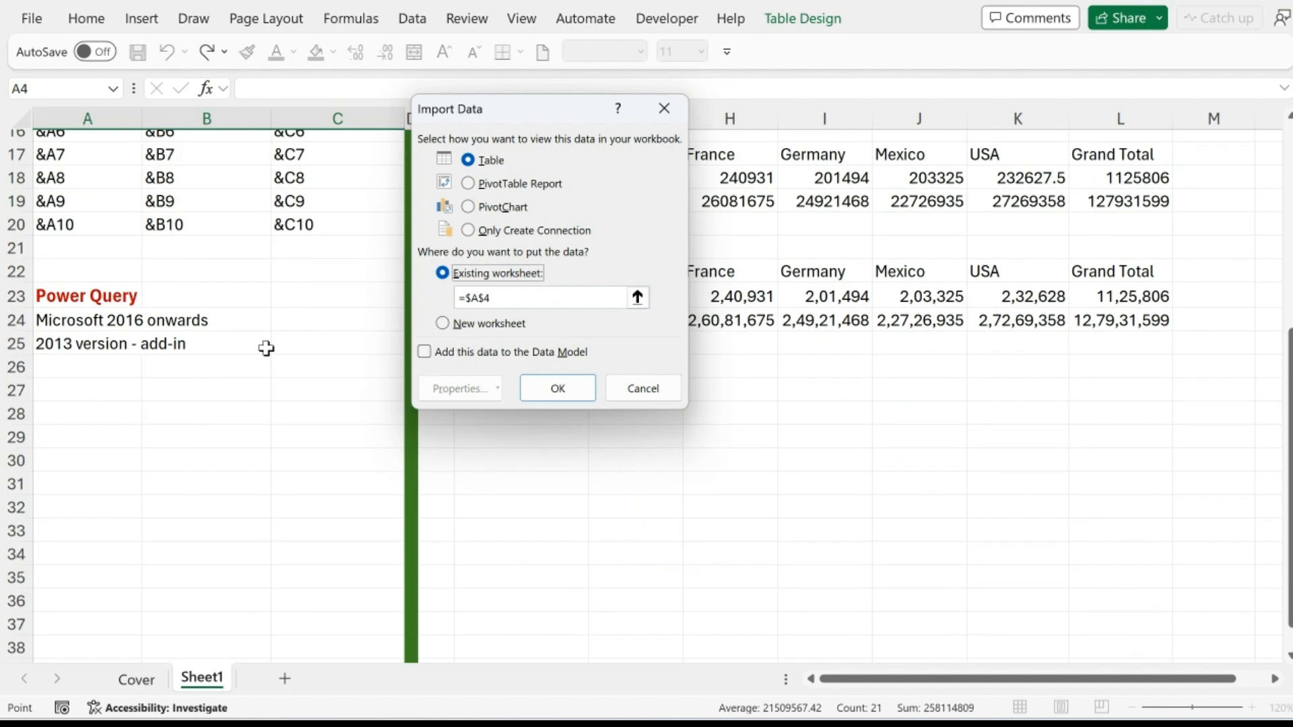
pyautogui.moveTo(501, 110); pyautogui.dragTo(197, 175)
pyautogui.press('Tab')
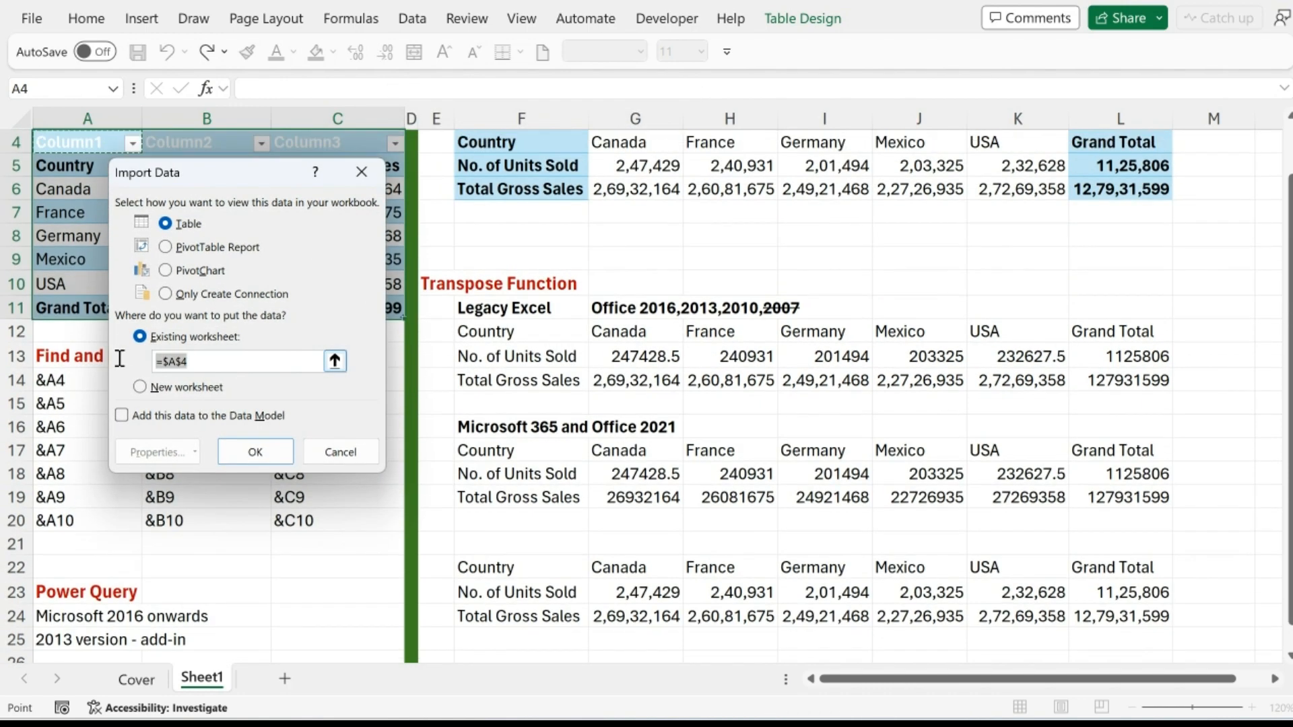
pyautogui.scroll(-6, 427, 419)
pyautogui.click(482, 266)
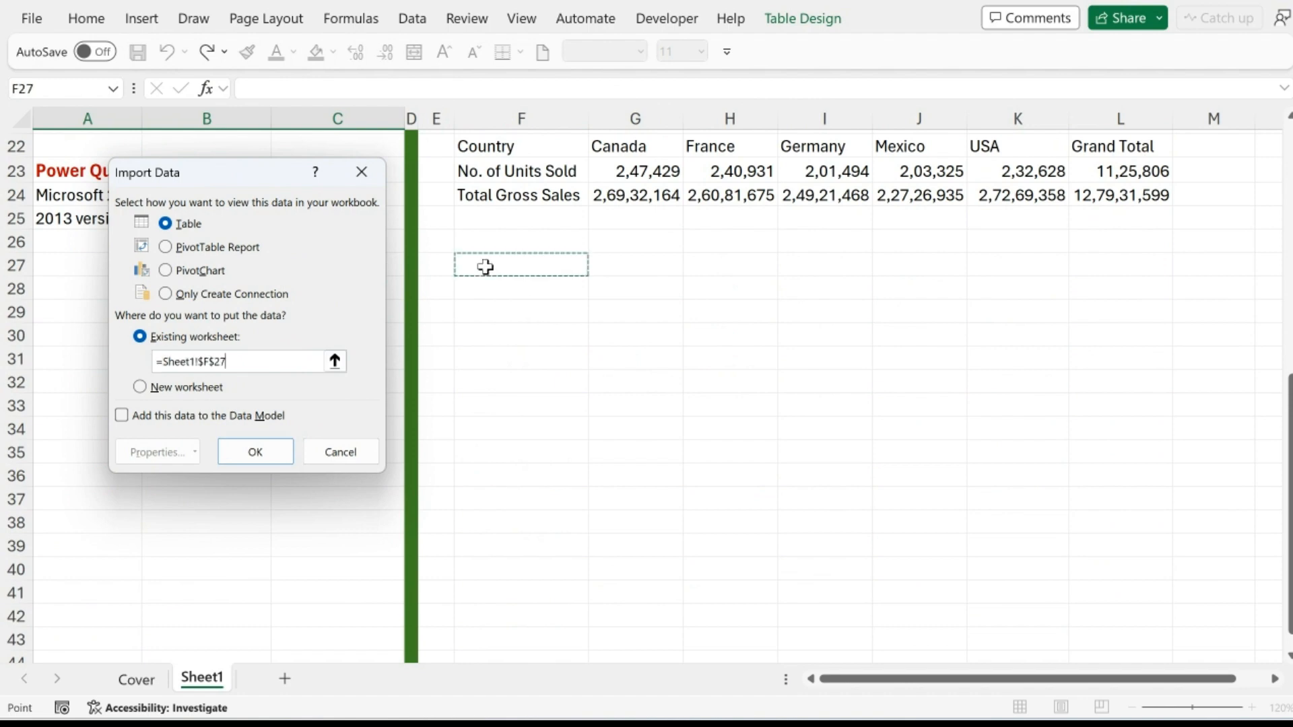
pyautogui.click(237, 453)
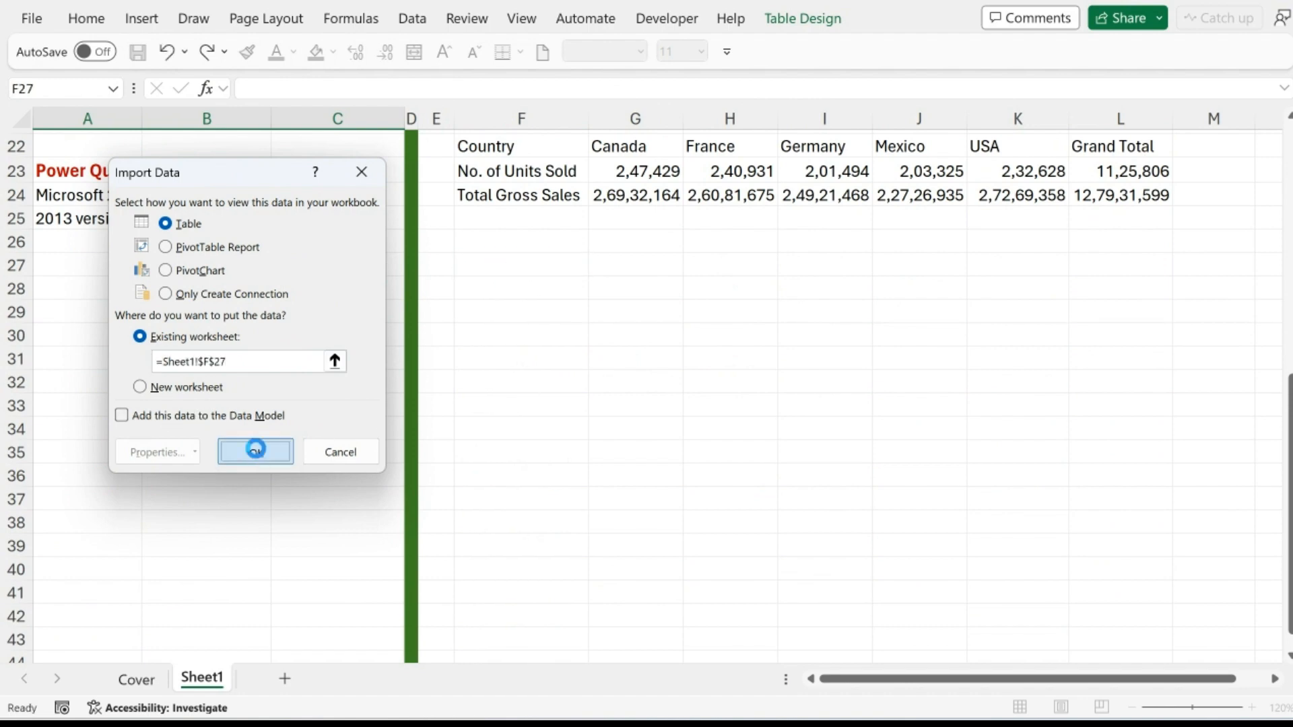
pyautogui.click(538, 345)
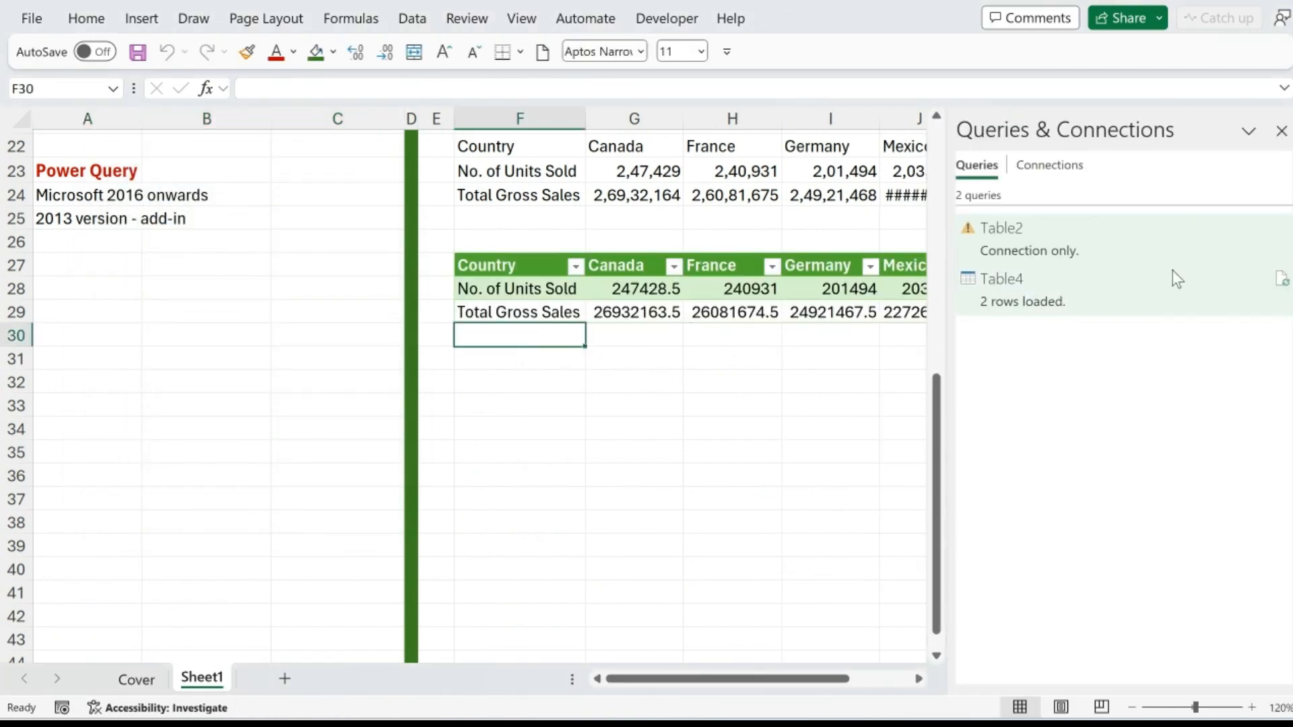
pyautogui.click(1282, 130)
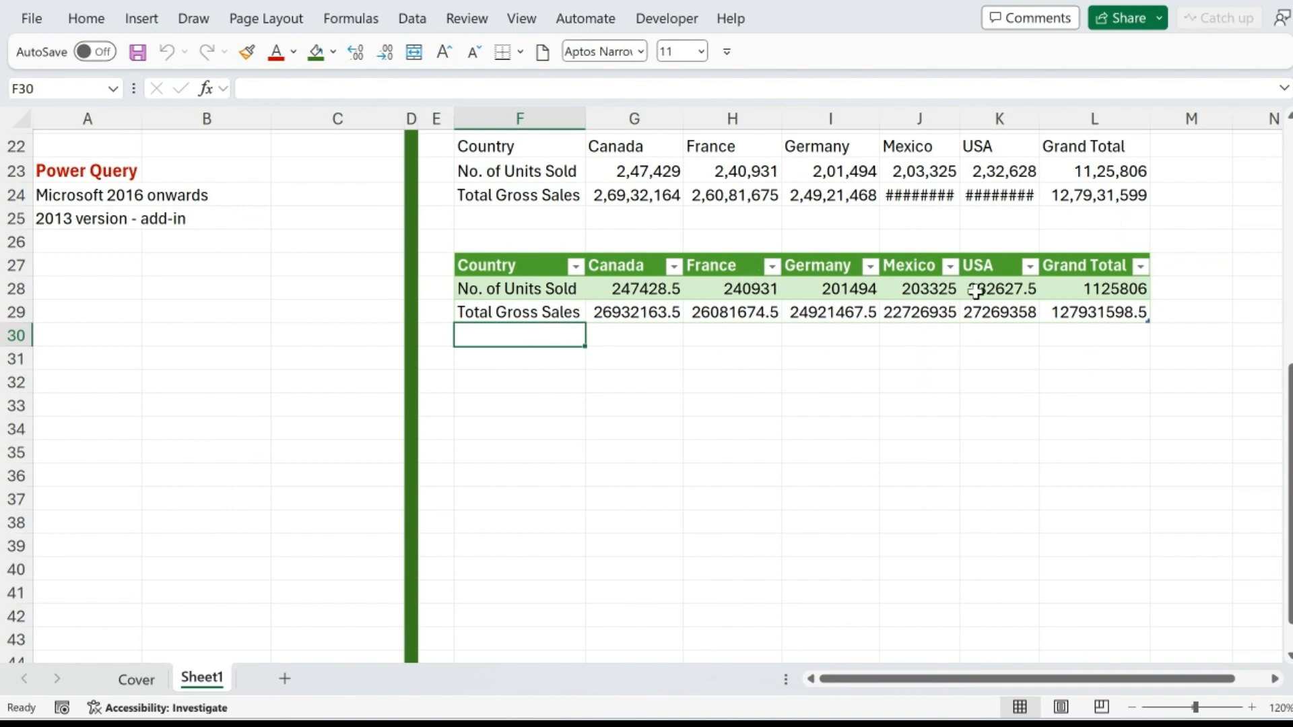
# - Widen the Mexico and USA columns, J and K, so their sales figures fit
pyautogui.scroll(4, 637, 340)
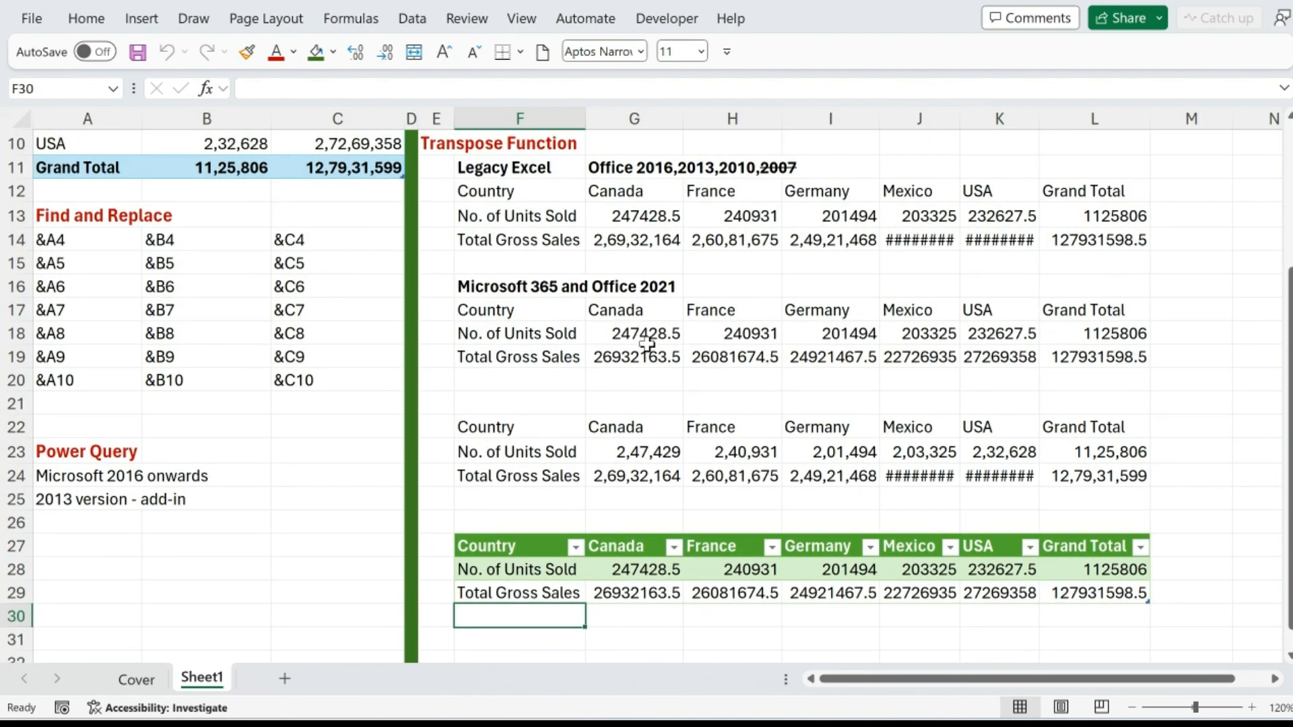
pyautogui.scroll(1, 647, 344)
pyautogui.scroll(2, 647, 344)
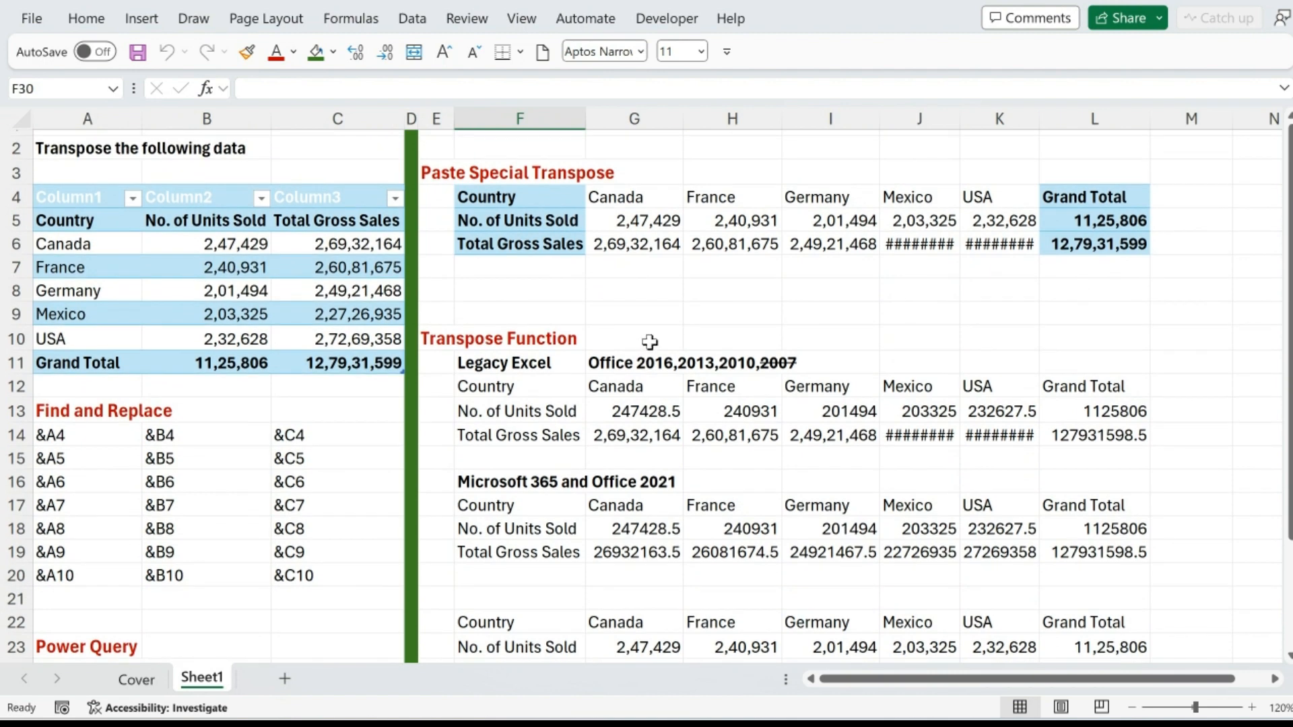
pyautogui.moveTo(448, 174); pyautogui.dragTo(1089, 240)
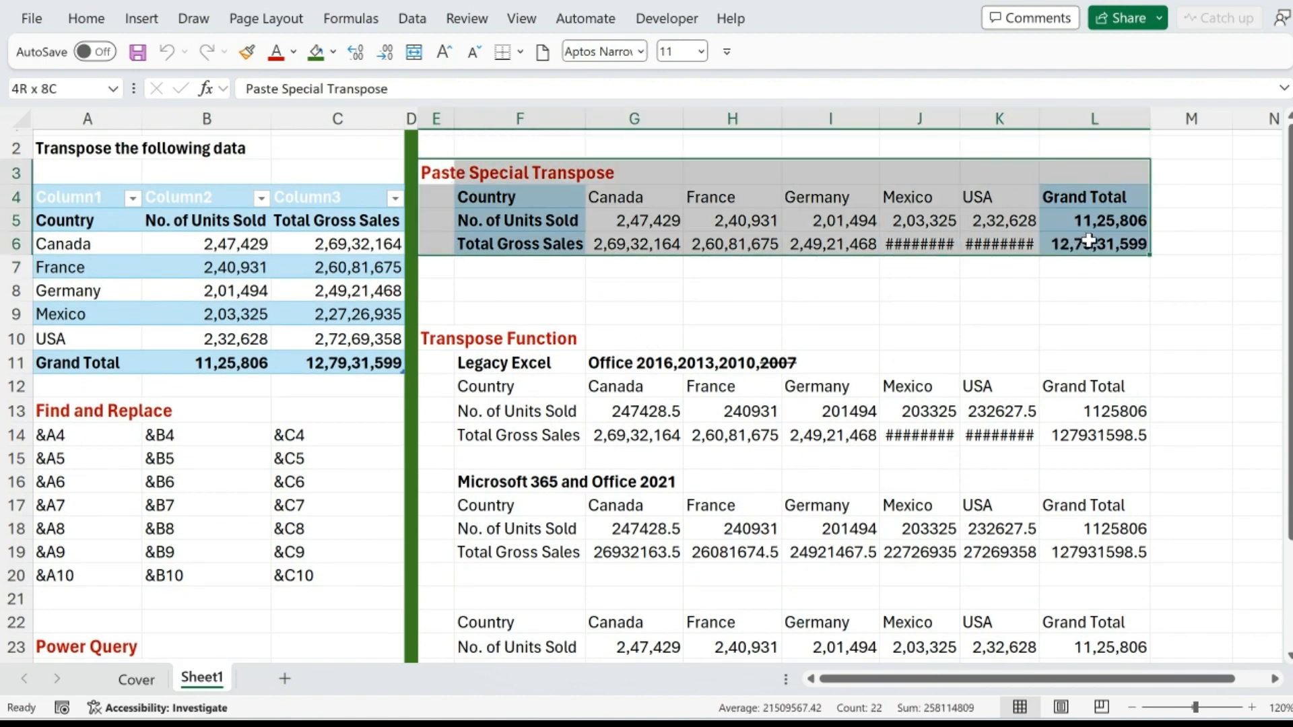
pyautogui.moveTo(919, 119); pyautogui.dragTo(974, 119)
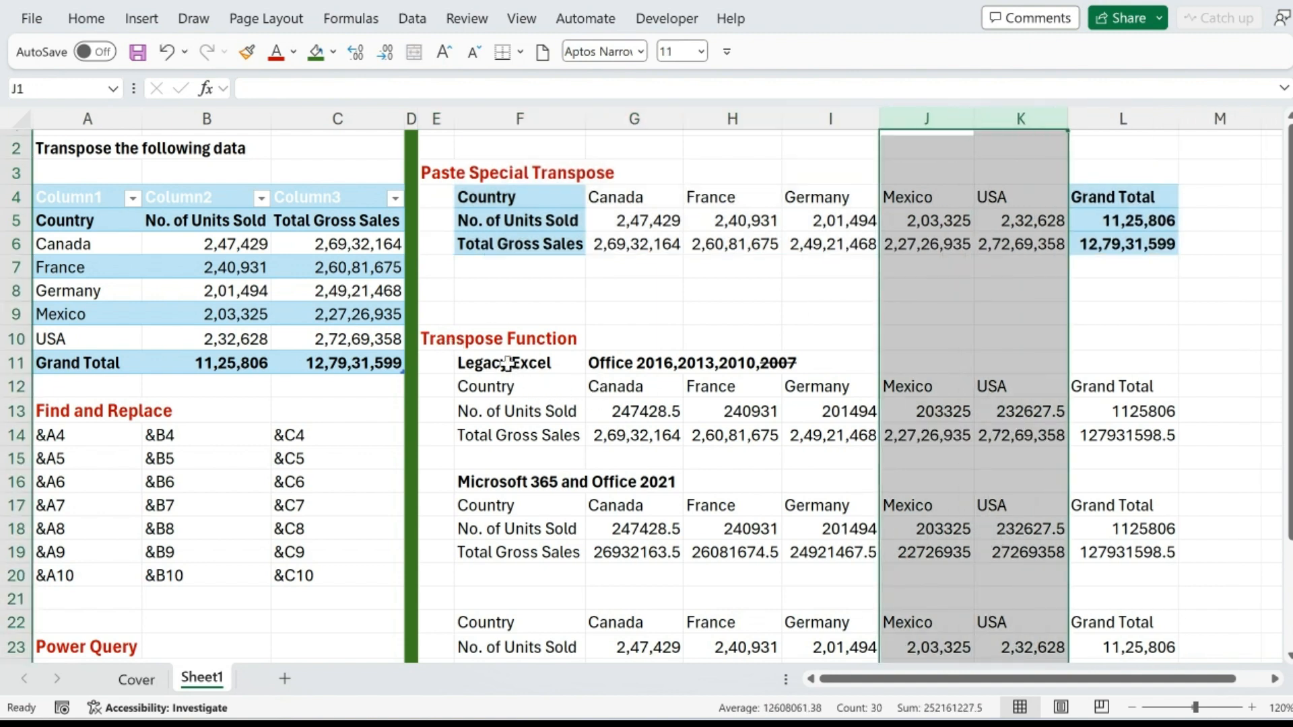
# - Review the TRANSPOSE formulas in F12 and F17, the Find and Replace references in A14:C20, and the linked formula in F23
pyautogui.click(433, 345)
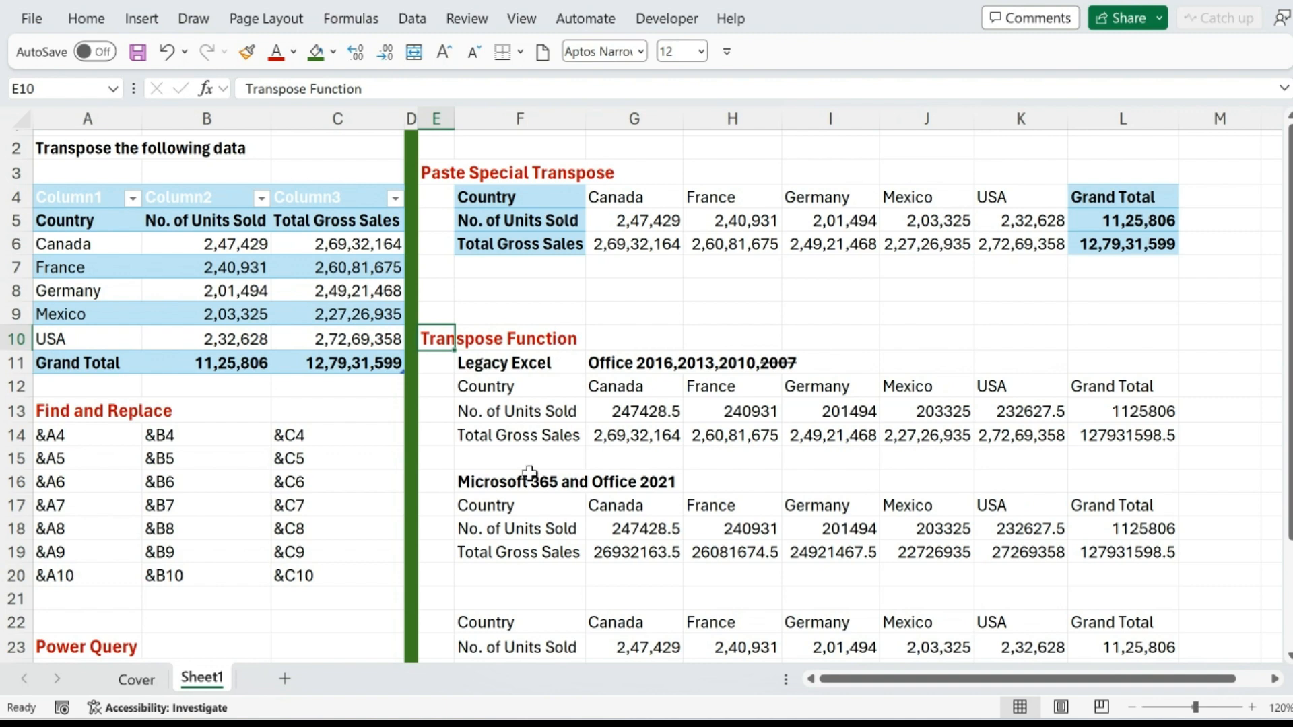
pyautogui.click(523, 388)
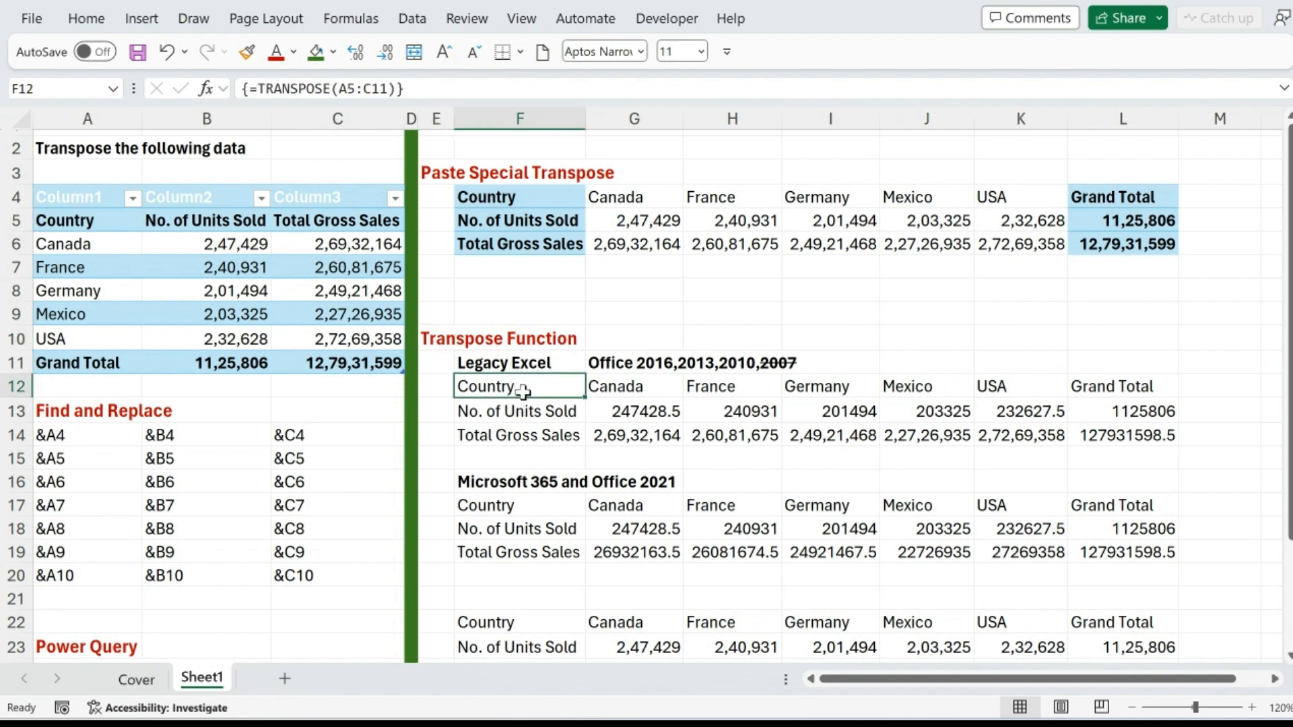
pyautogui.moveTo(578, 390); pyautogui.dragTo(1082, 432)
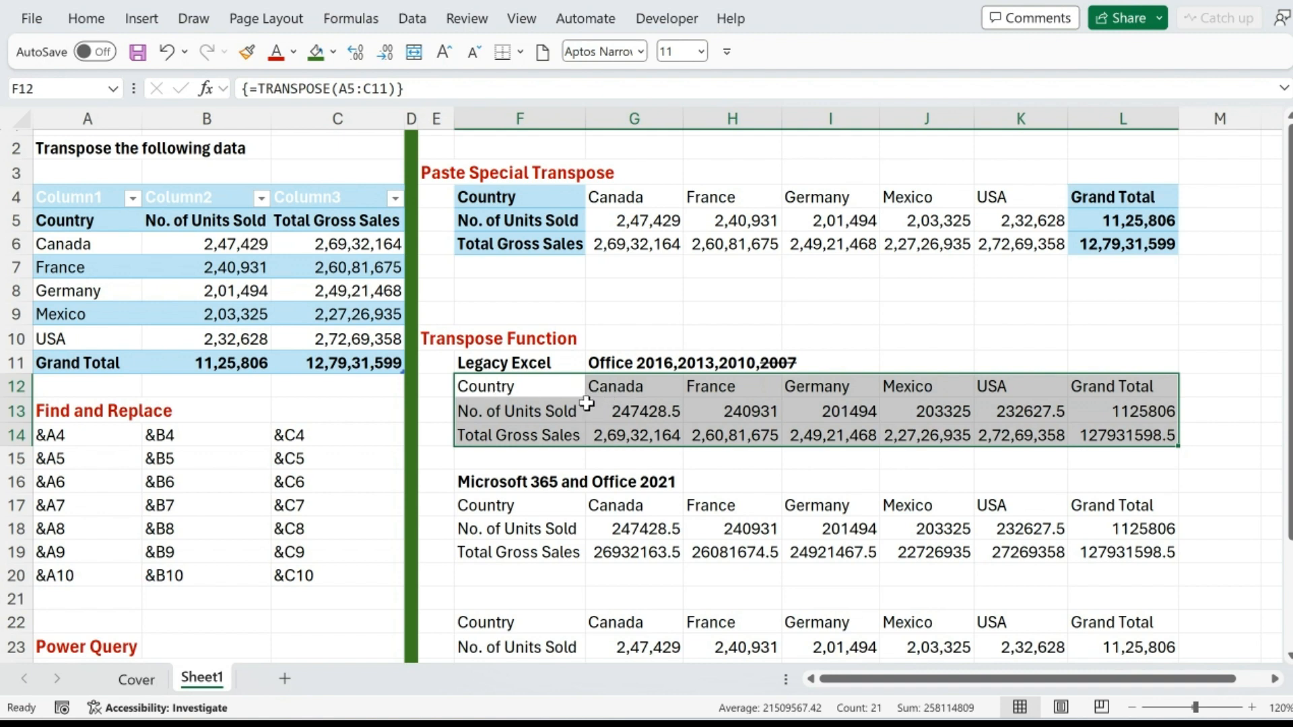
pyautogui.click(522, 505)
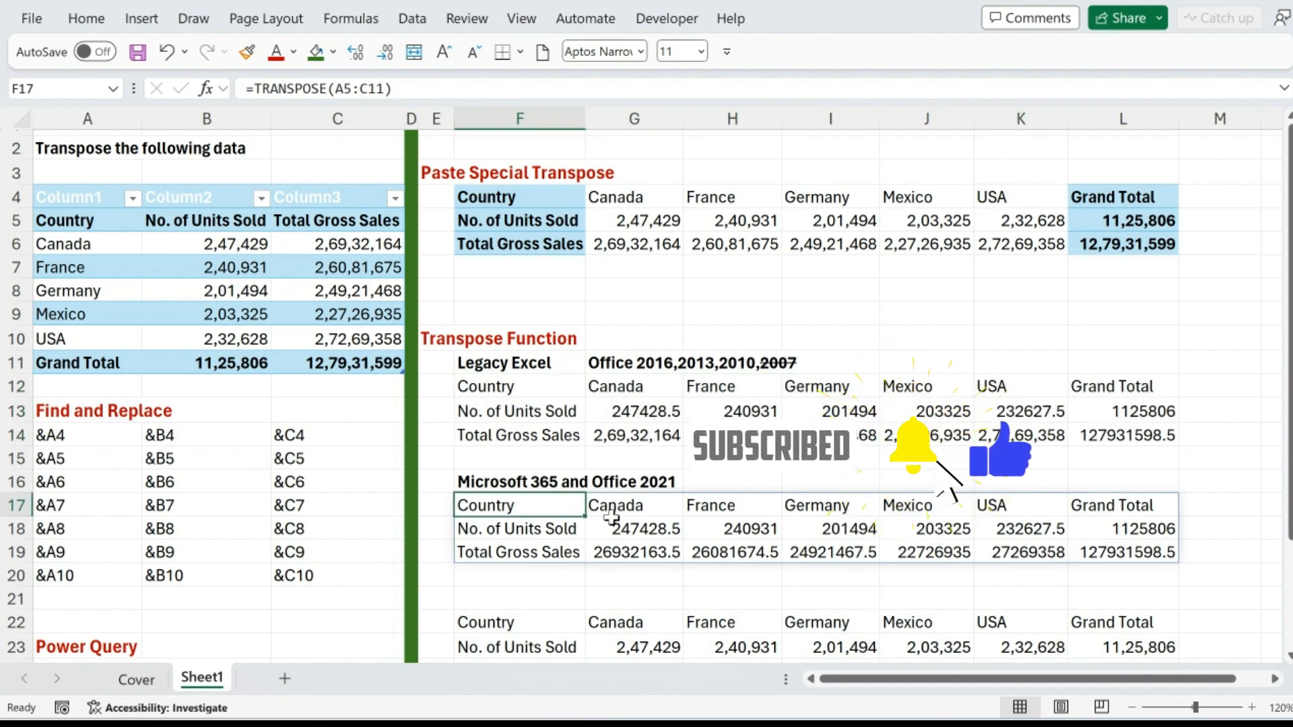
pyautogui.scroll(-1, 610, 517)
pyautogui.scroll(-3, 610, 516)
pyautogui.moveTo(61, 294); pyautogui.dragTo(289, 434)
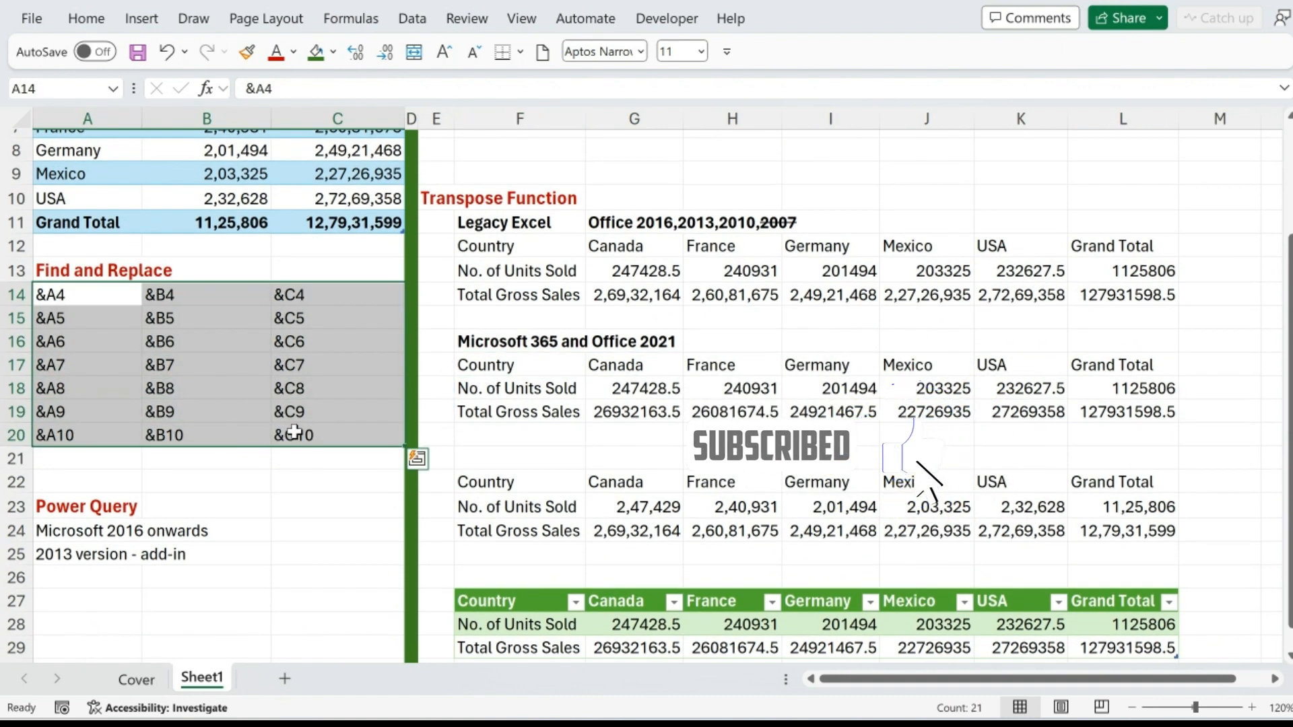
pyautogui.scroll(-2, 438, 477)
pyautogui.click(545, 438)
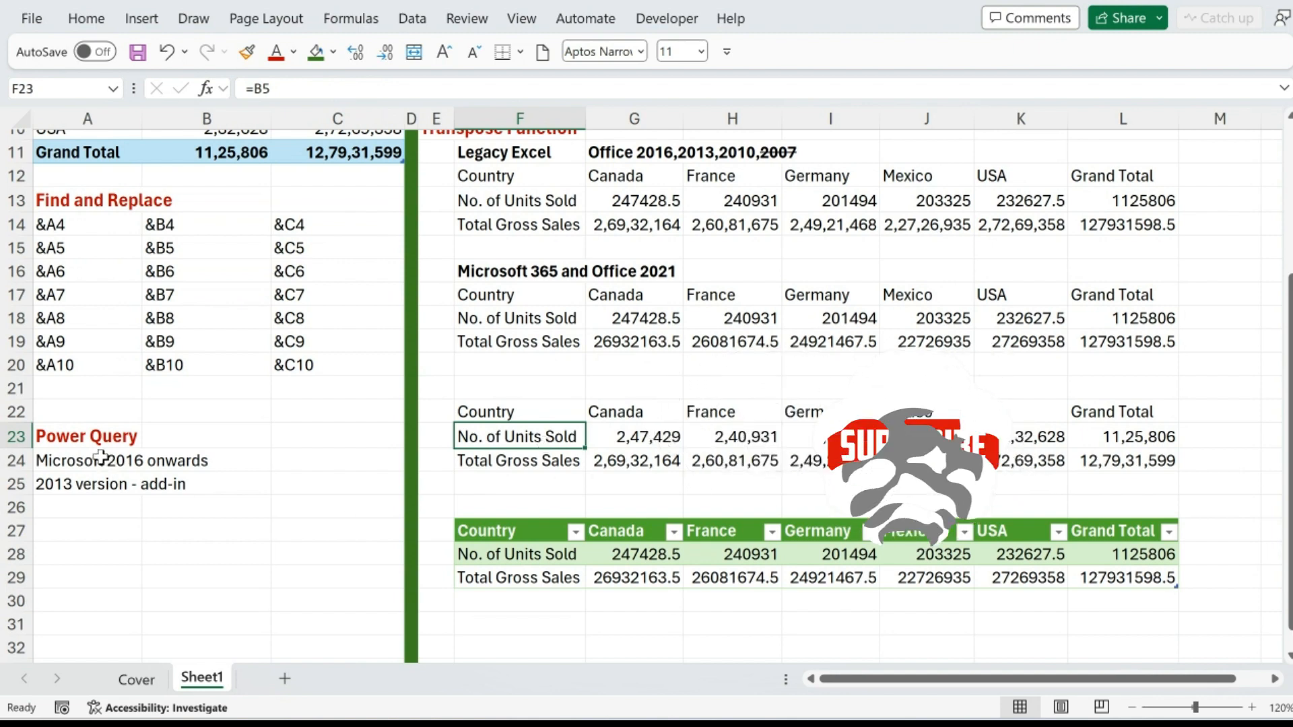
pyautogui.scroll(3, 259, 428)
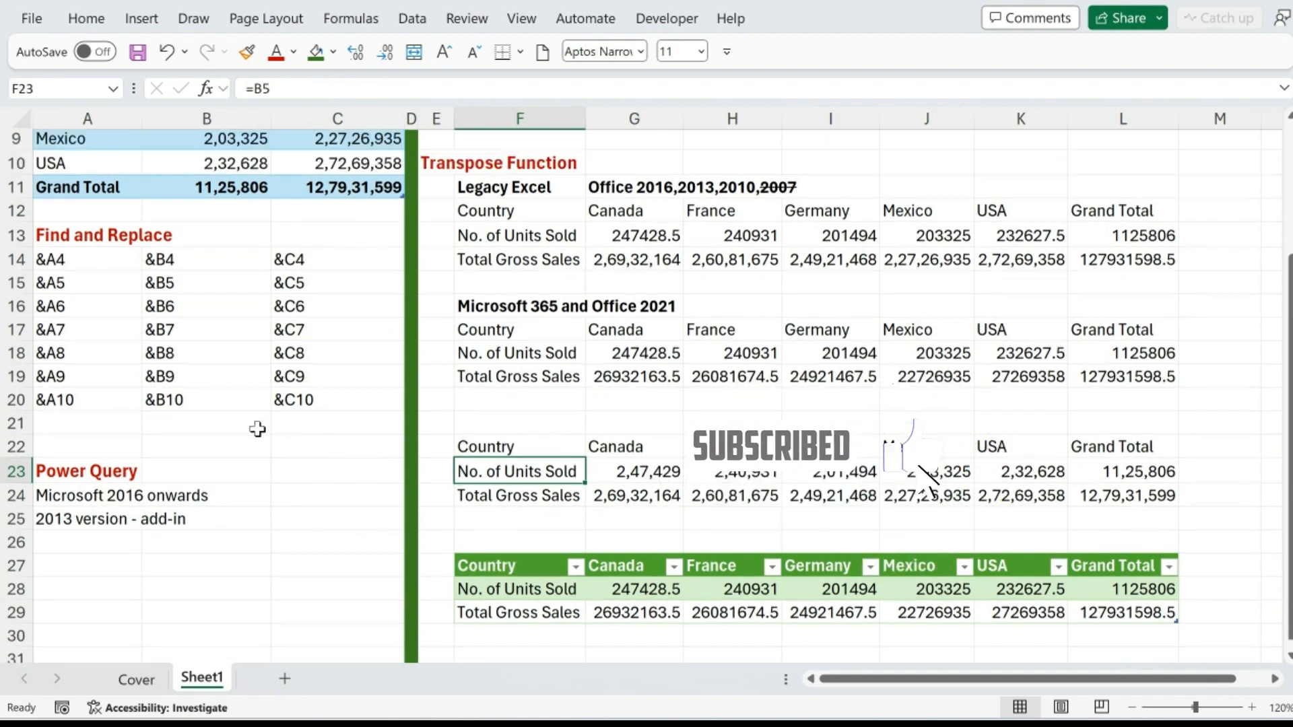